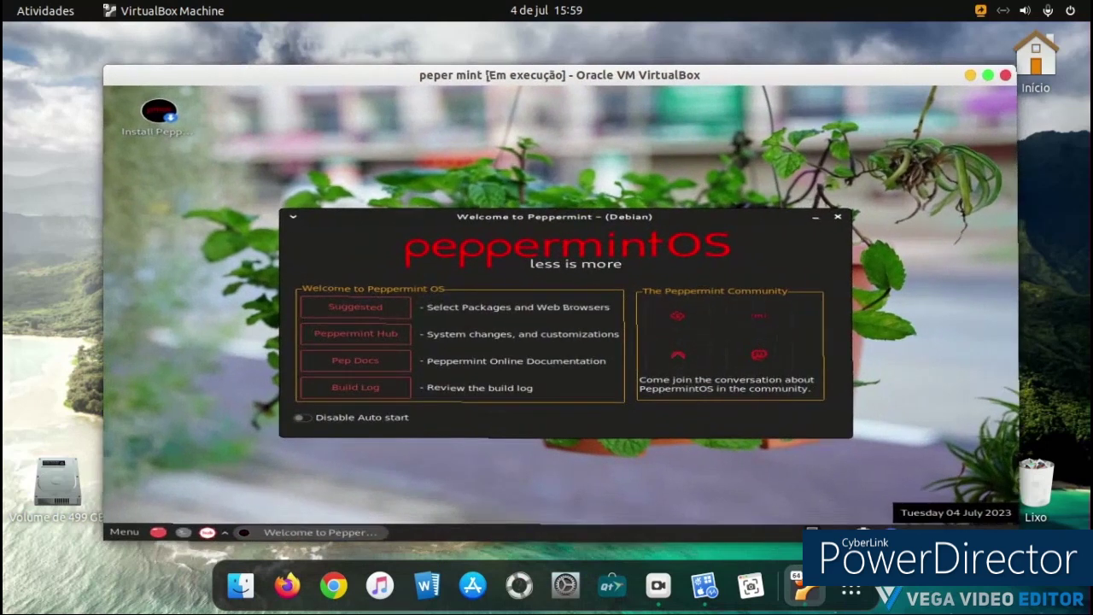
Step: Open the application menu and close it again without choosing anything
click(124, 533)
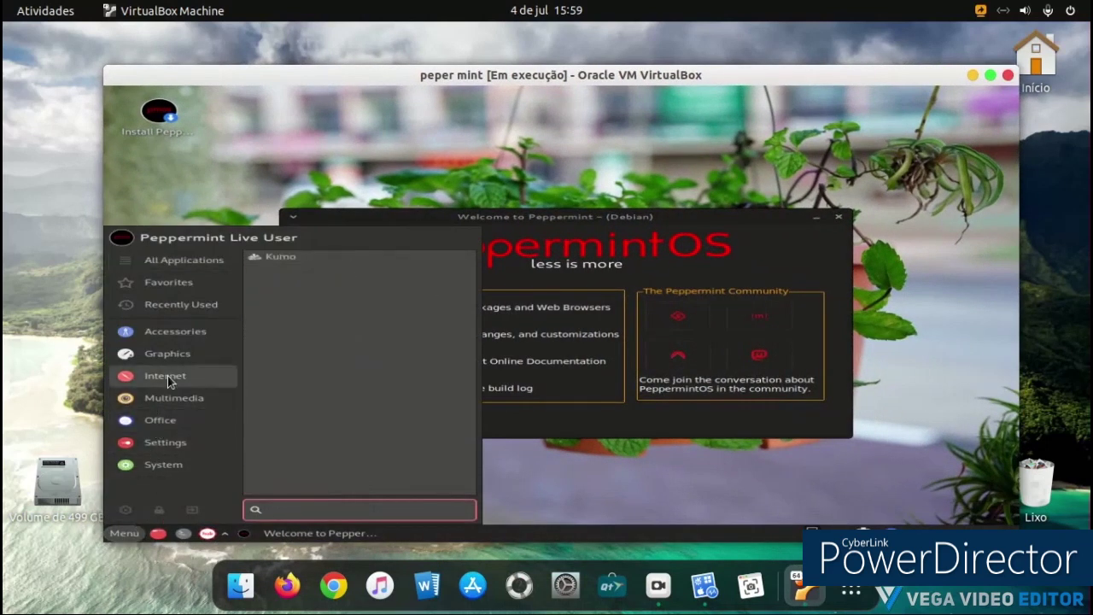
mouse_move(173, 359)
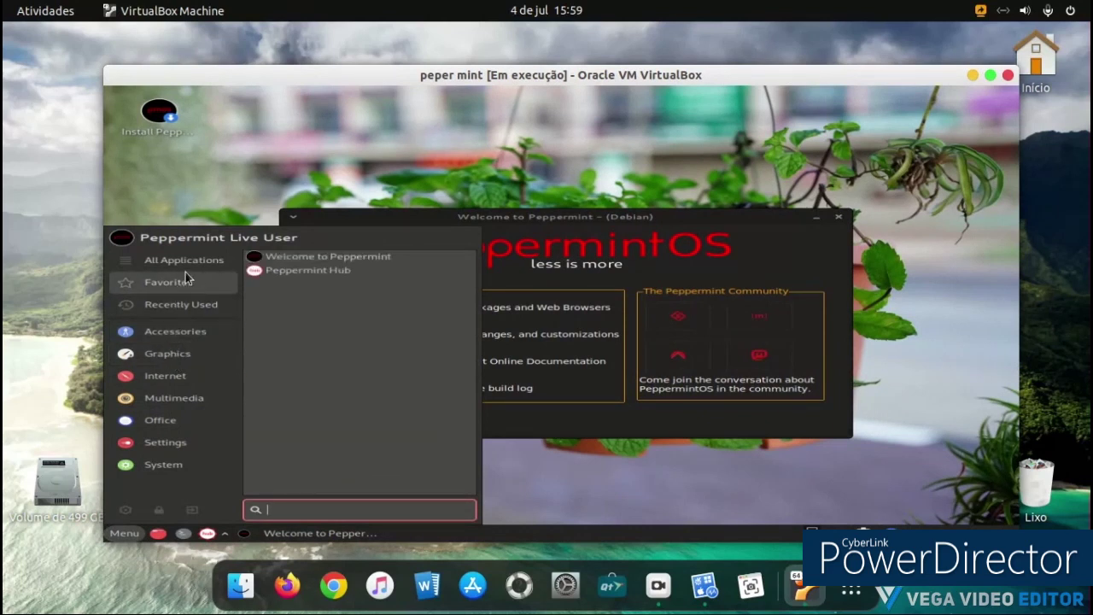
click(598, 448)
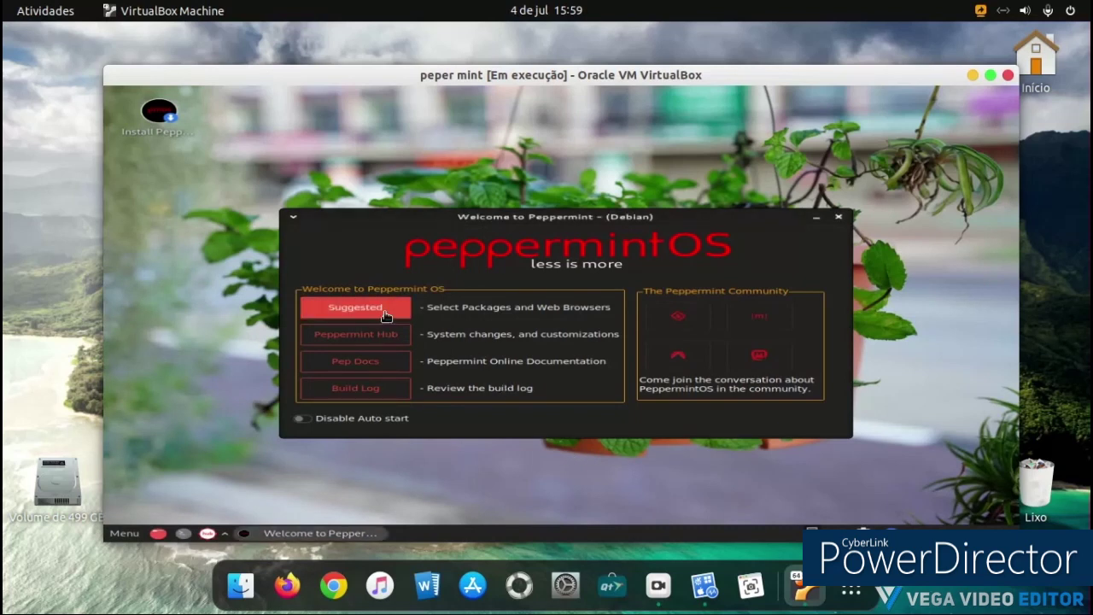
Step: Open Peppermint Hub from the Welcome window and try its xfce Settings tool, then close it
click(386, 346)
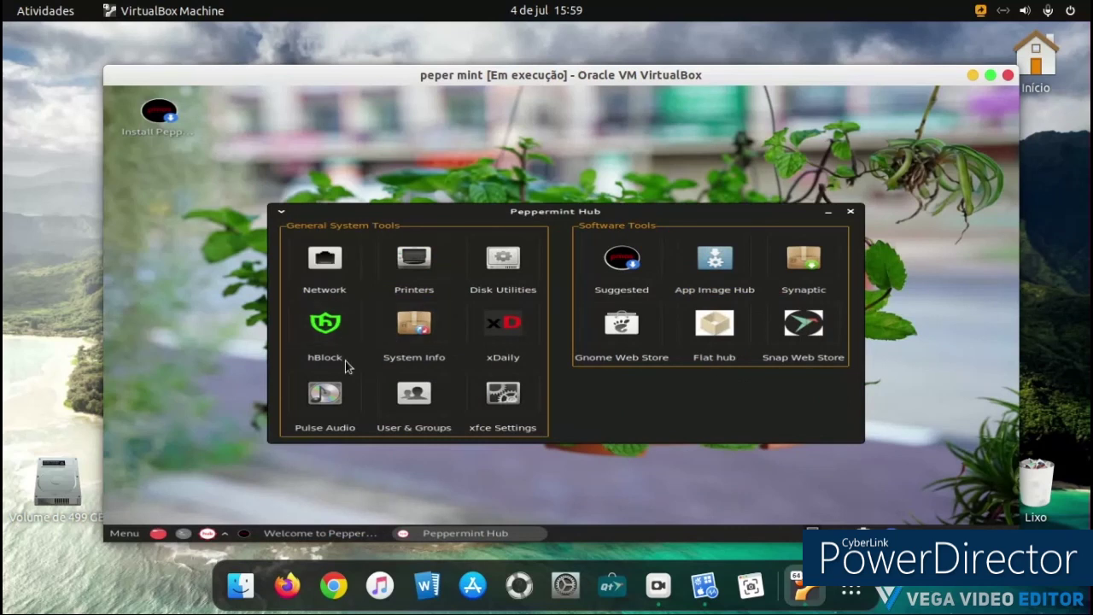
click(494, 401)
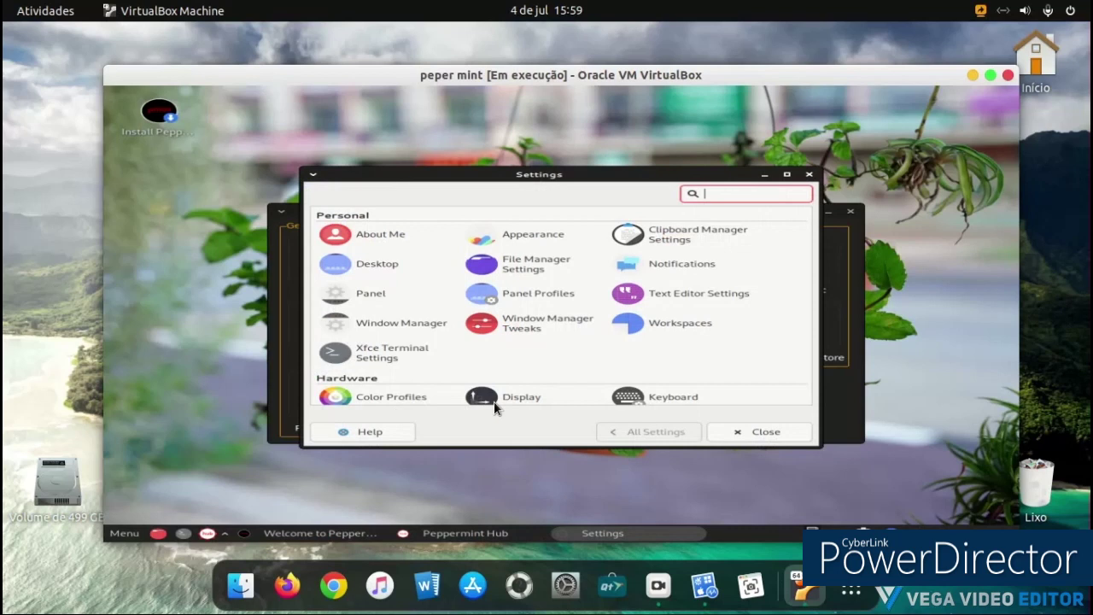
click(752, 432)
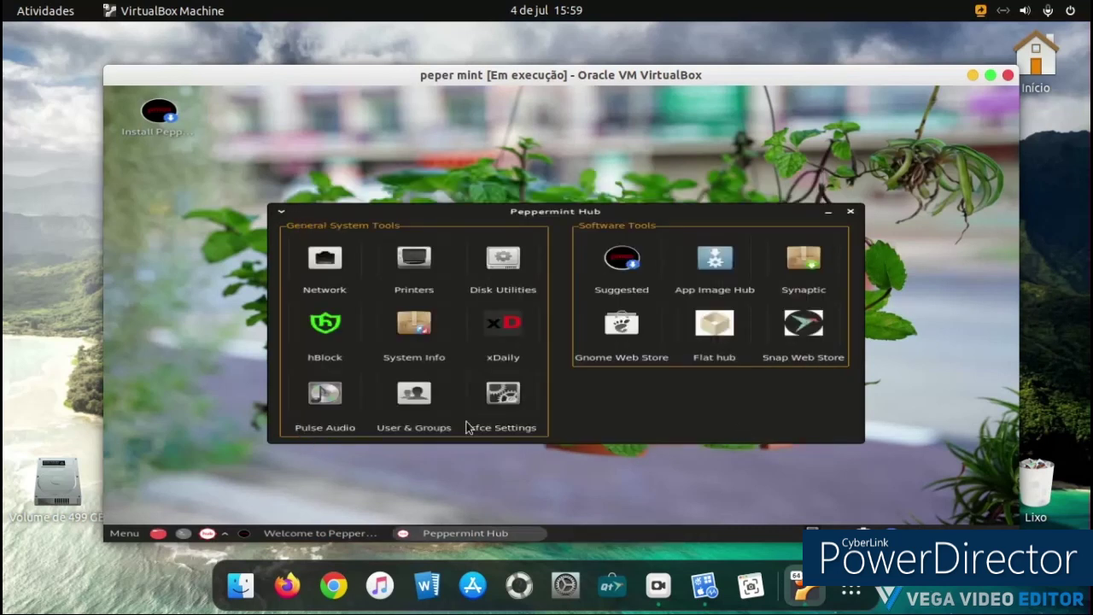
Step: View System Info in a terminal and close it, then dismiss the Hub's window menu
click(440, 336)
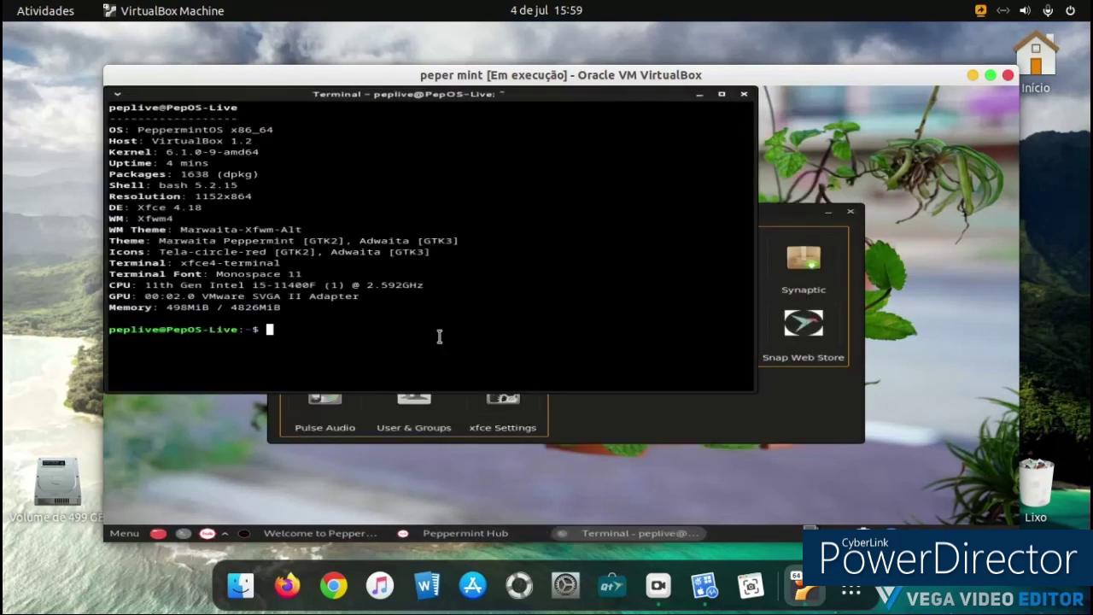
click(743, 96)
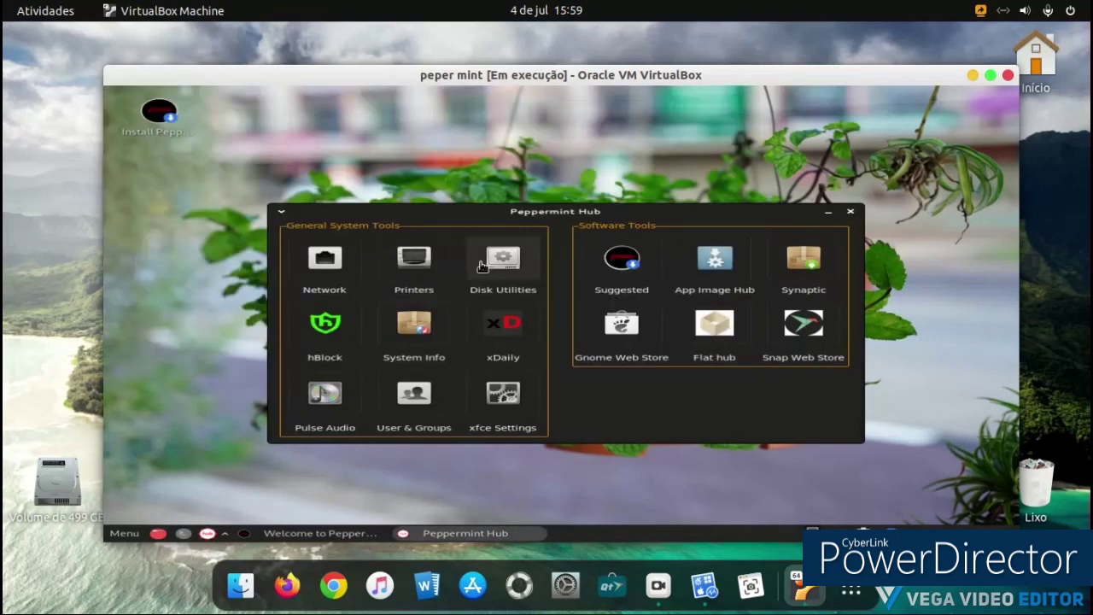
click(281, 212)
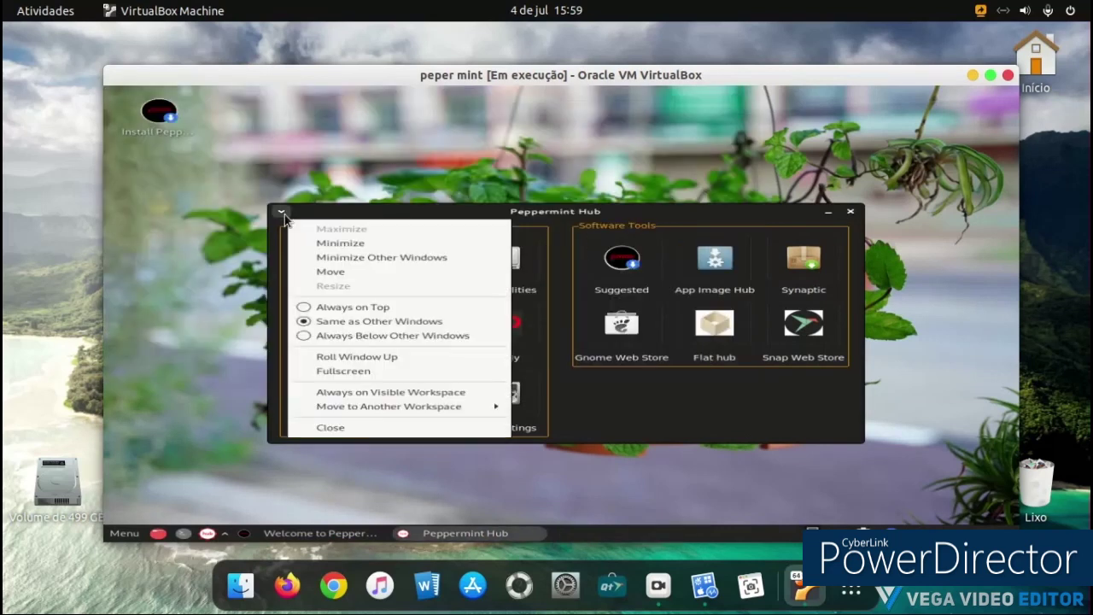
click(284, 214)
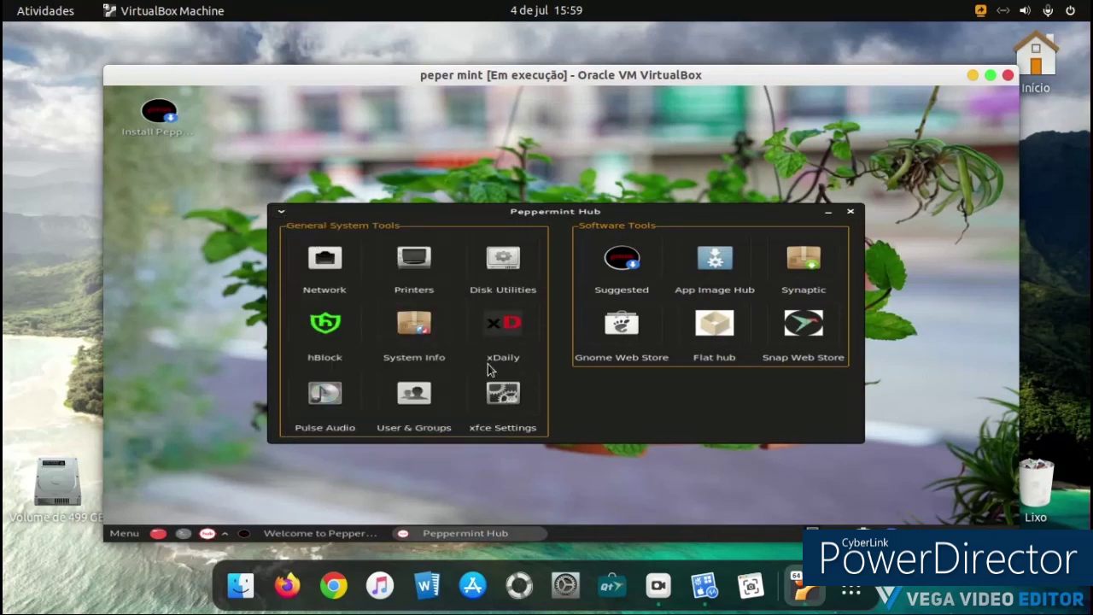
click(608, 329)
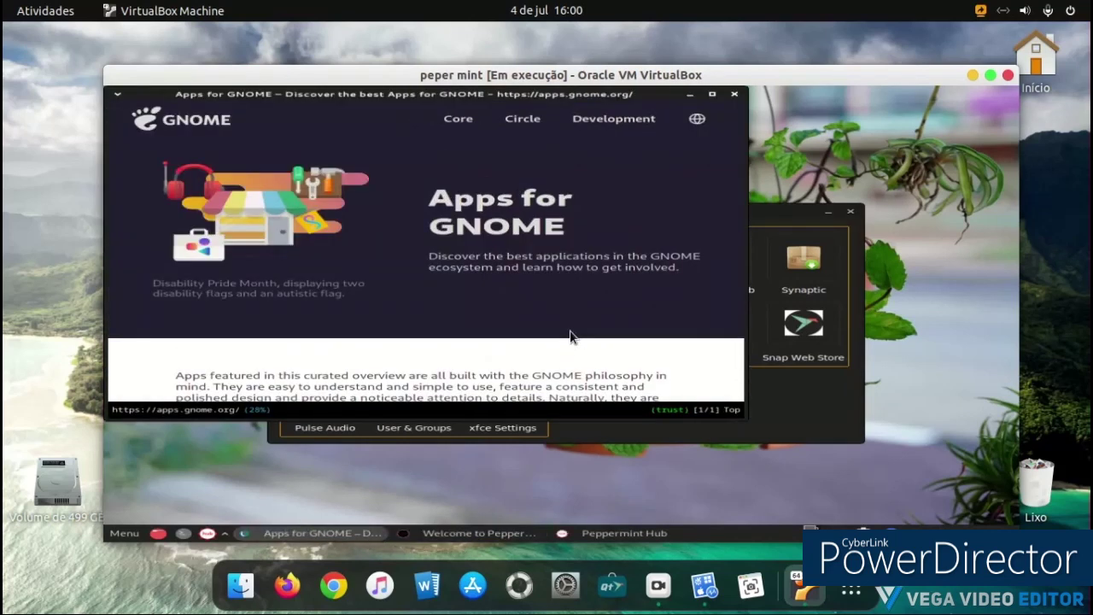
scroll(573, 315, down, 5)
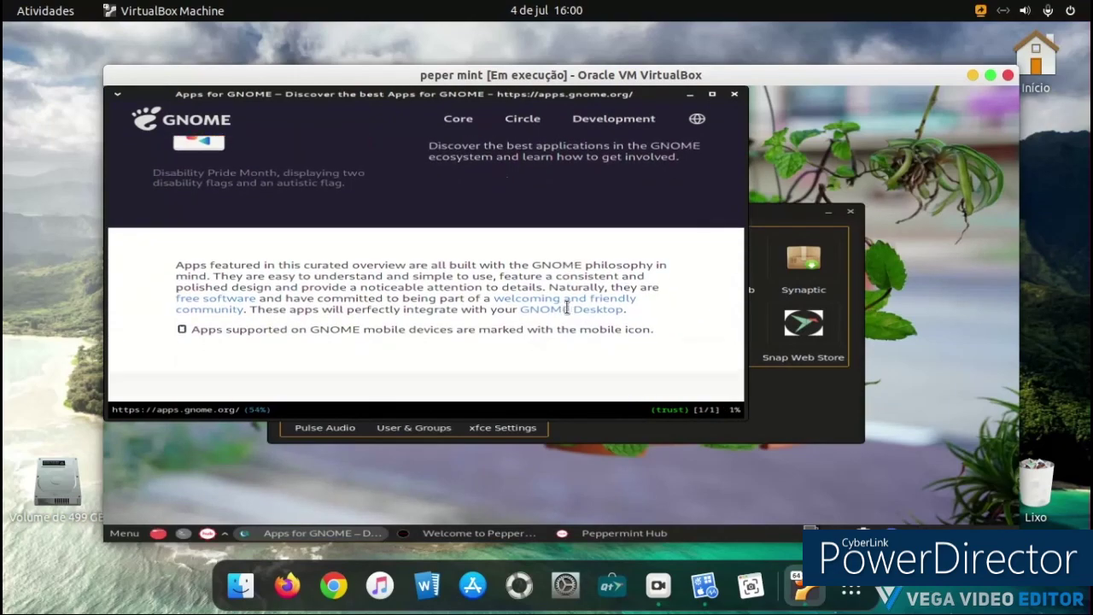
scroll(562, 280, down, 10)
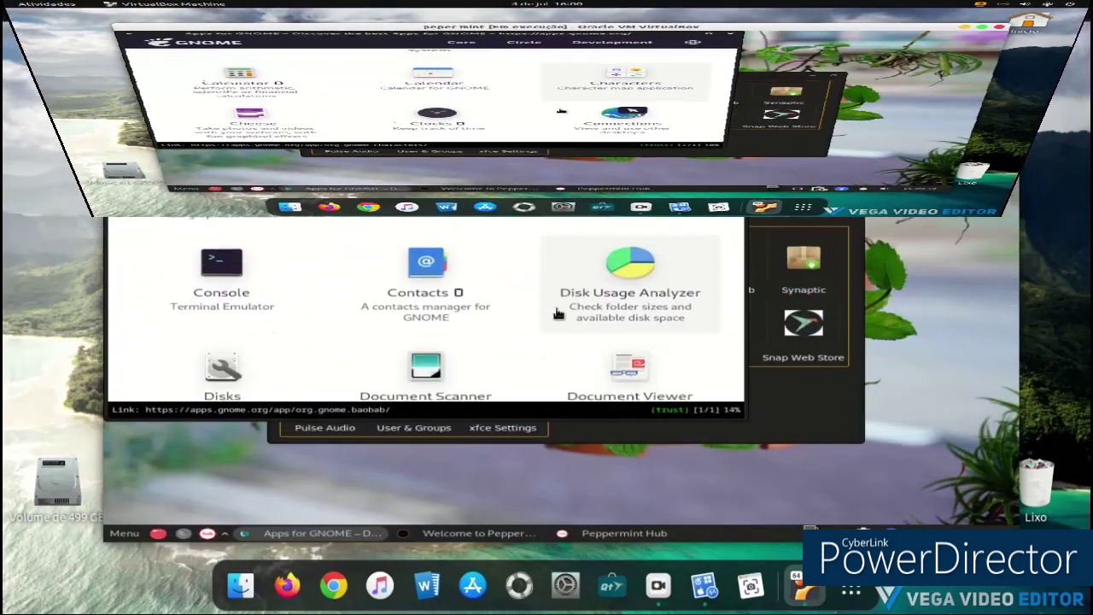
scroll(554, 309, down, 10)
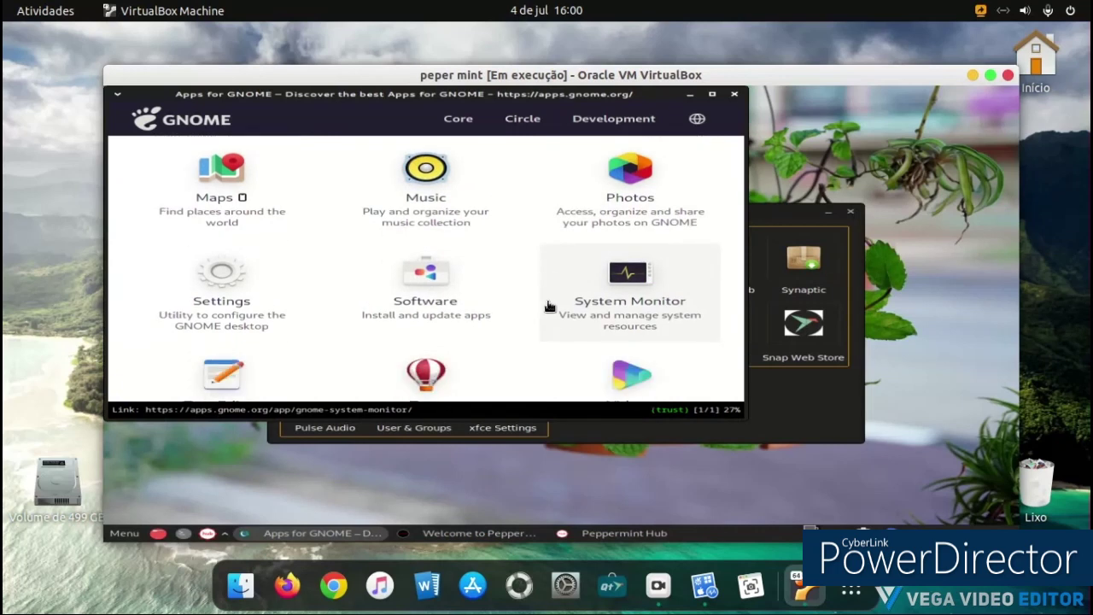
scroll(549, 307, down, 10)
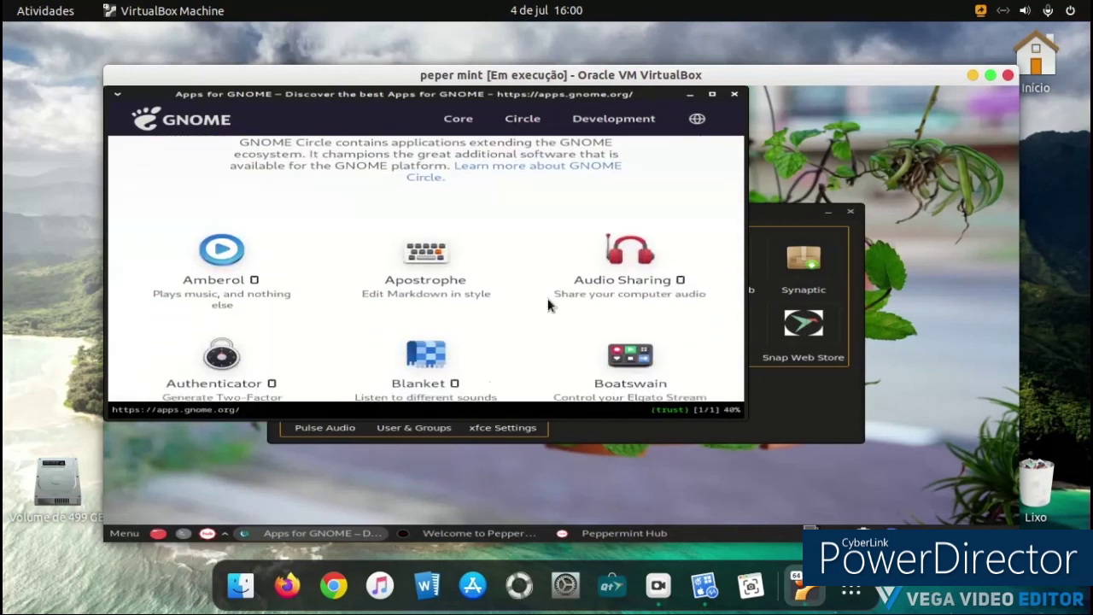
scroll(549, 305, down, 10)
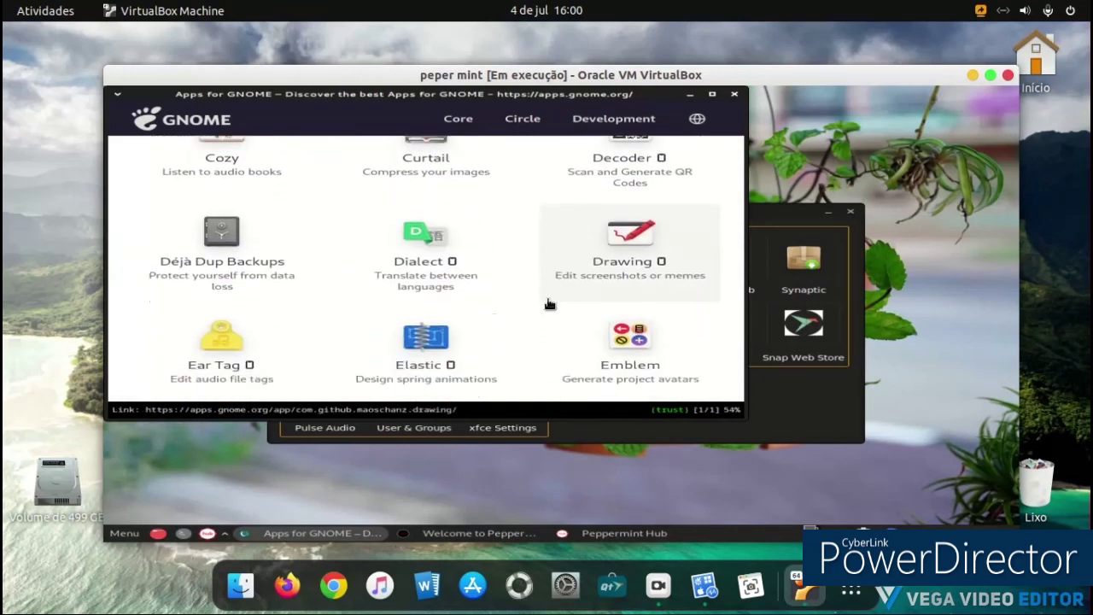
scroll(547, 304, down, 3)
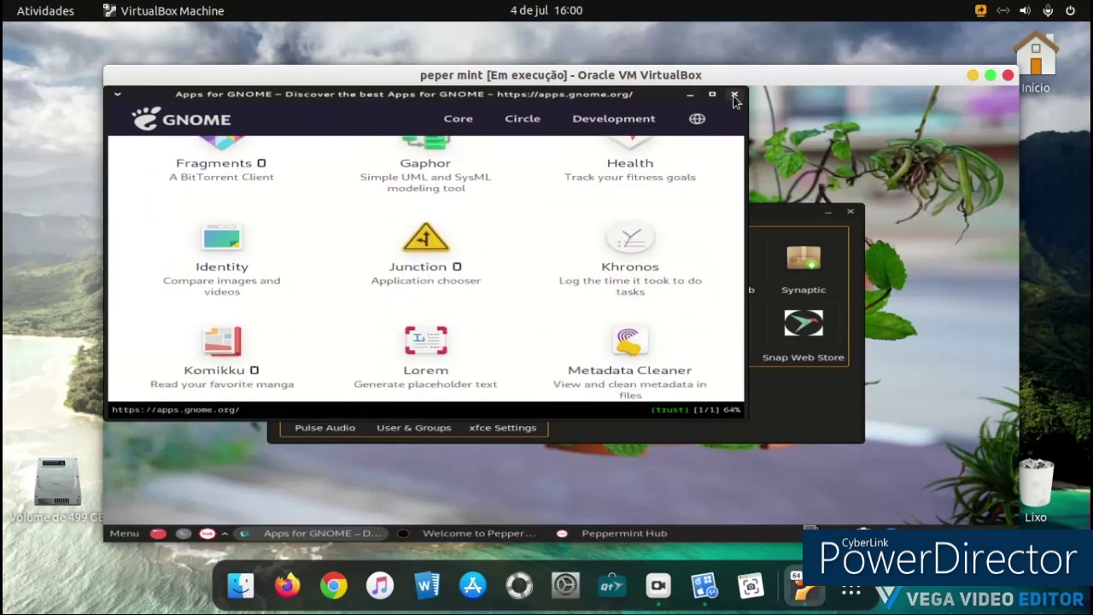
click(733, 95)
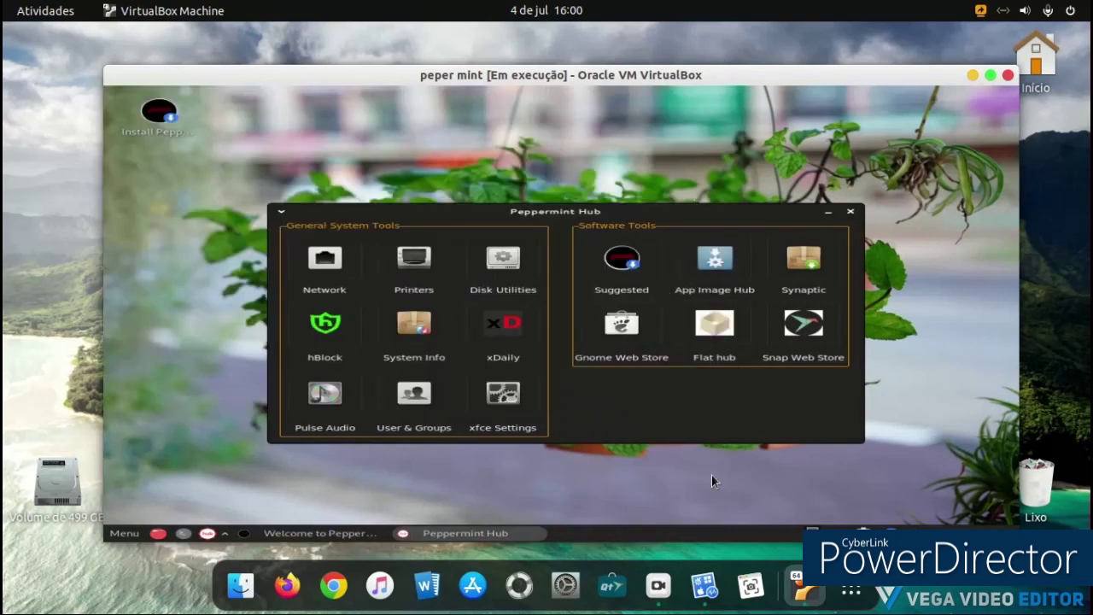
Step: Minimize the recorder, open the Snap Web Store and maximize the VirtualBox window
click(657, 585)
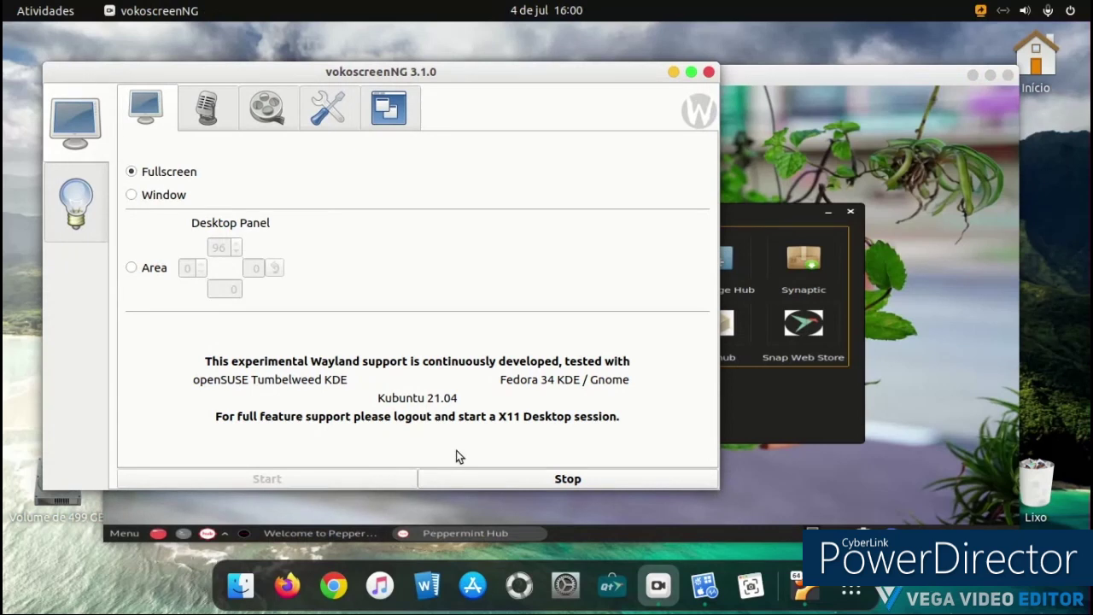
click(674, 73)
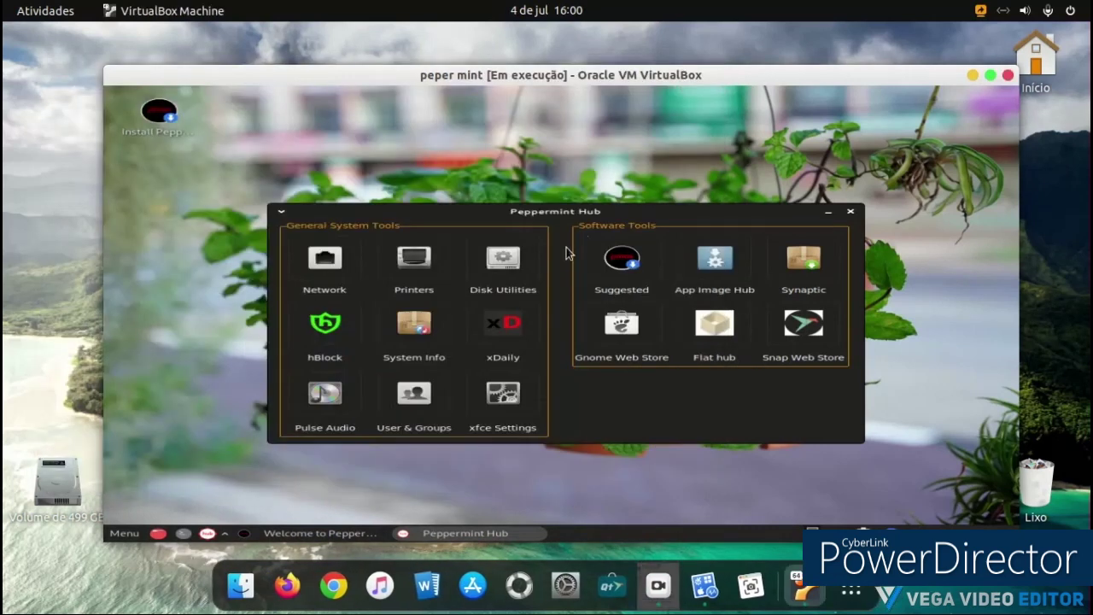
click(826, 325)
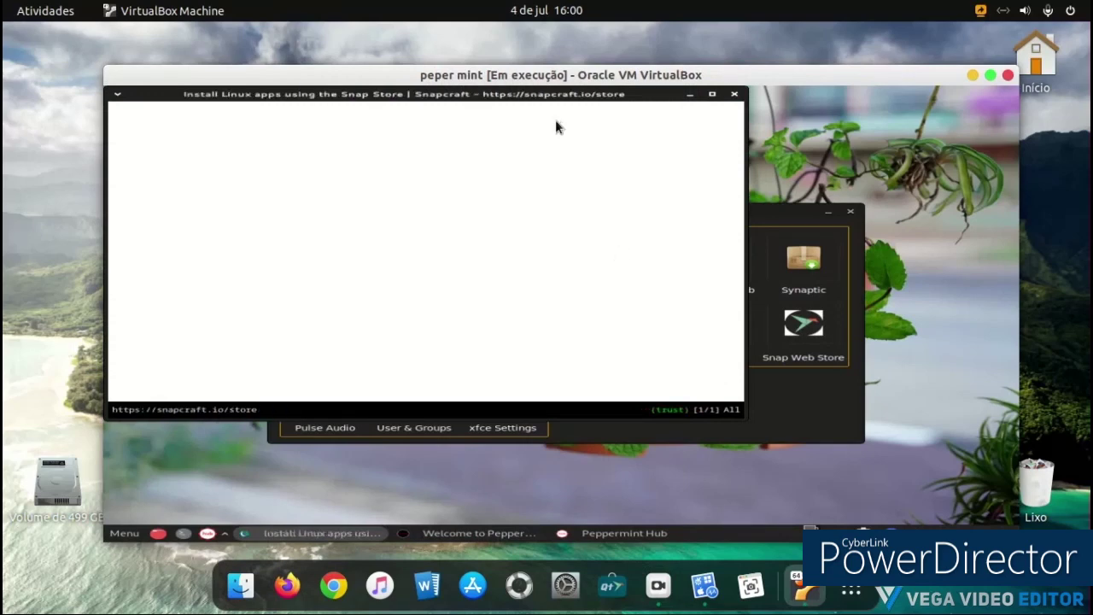
click(994, 78)
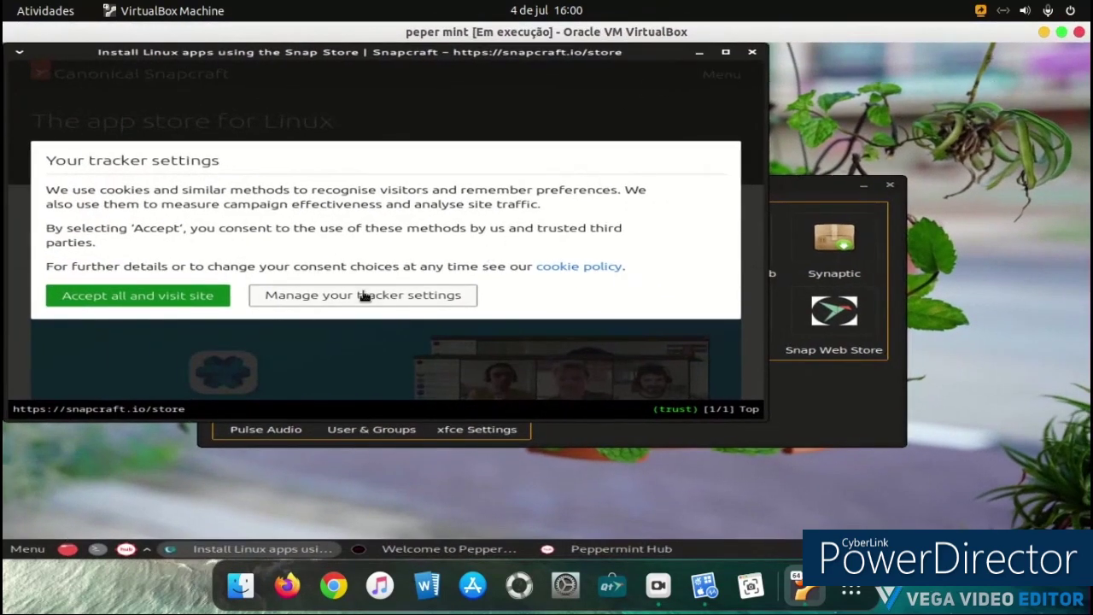
Step: Accept Snapcraft's cookies, browse the site Menu, then close the browser window
click(121, 299)
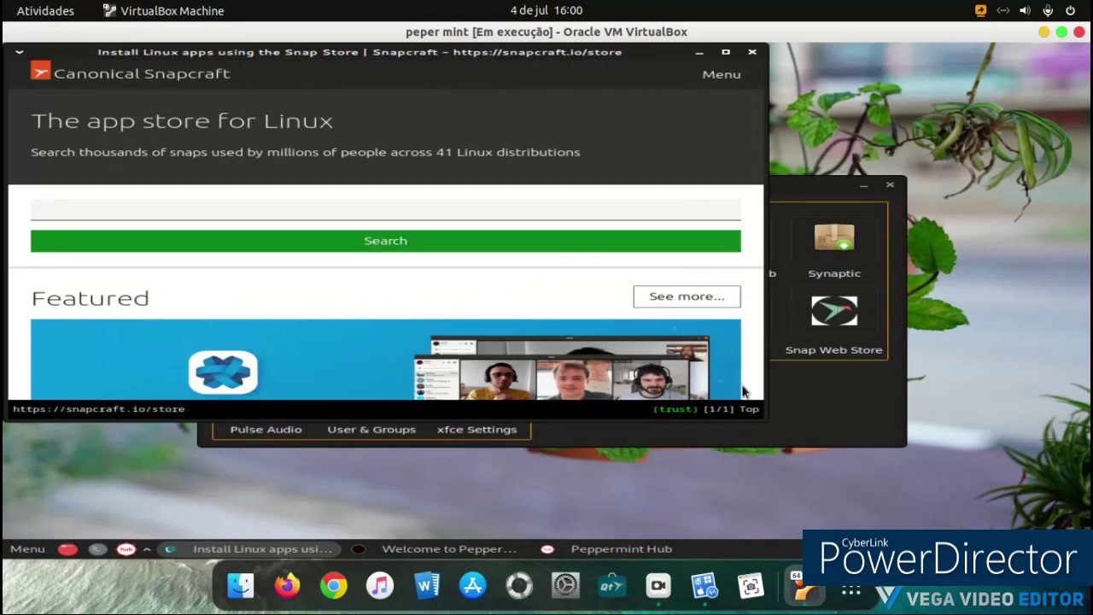
click(709, 92)
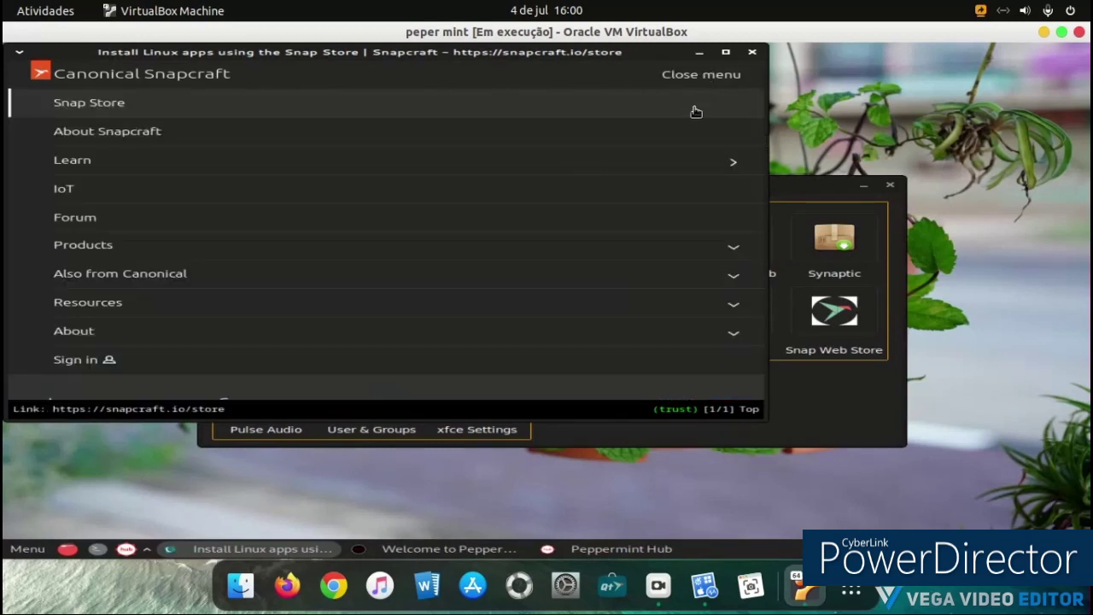
click(754, 57)
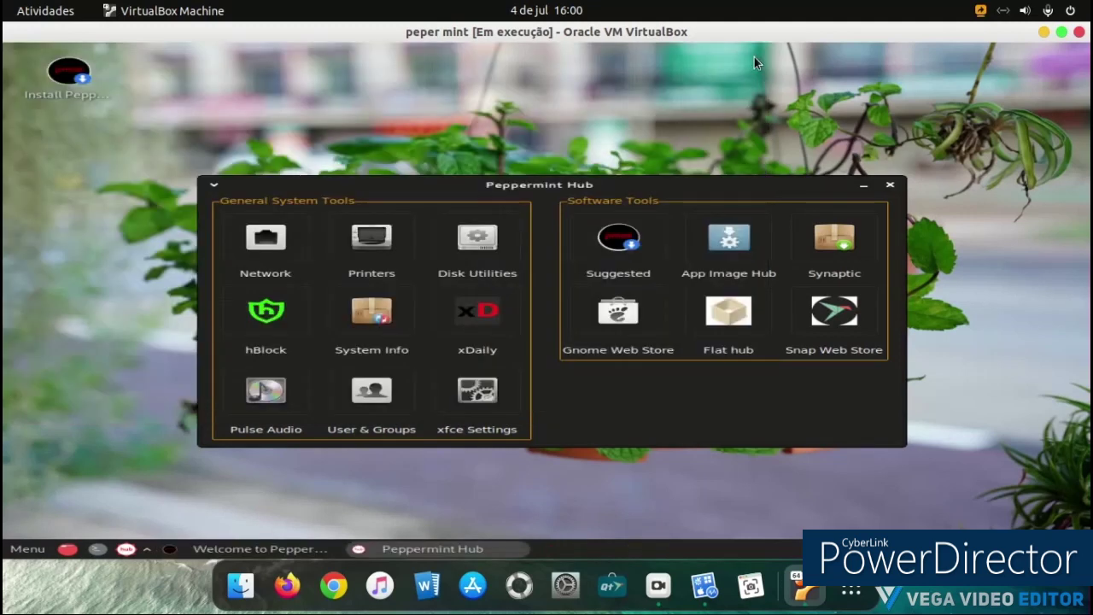
Step: Close Peppermint Hub, then open and close the Suggested Packages list from the Welcome window
click(890, 184)
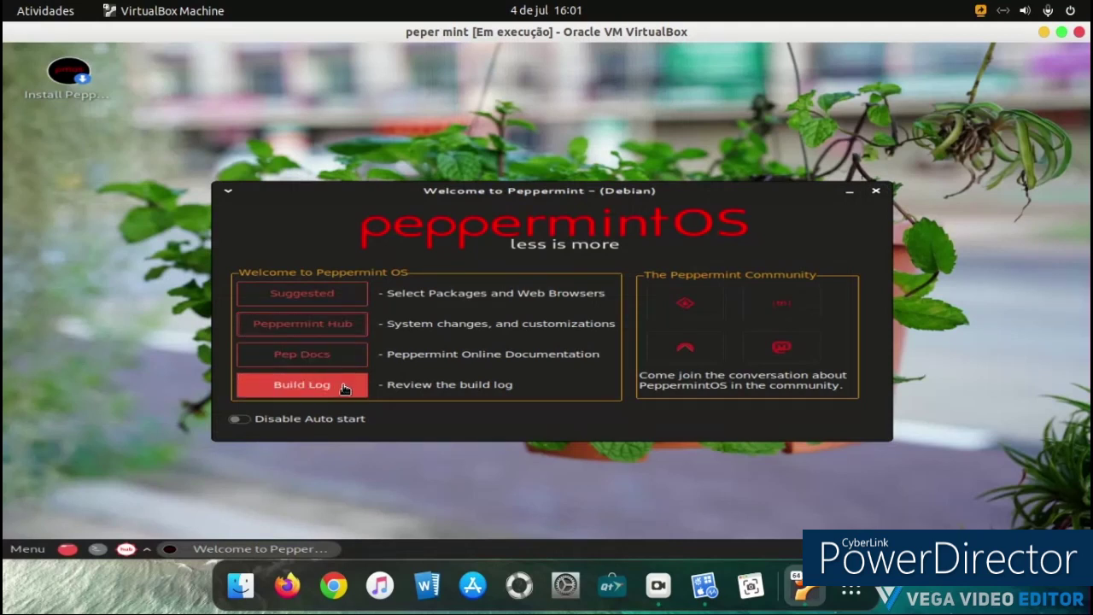
click(350, 304)
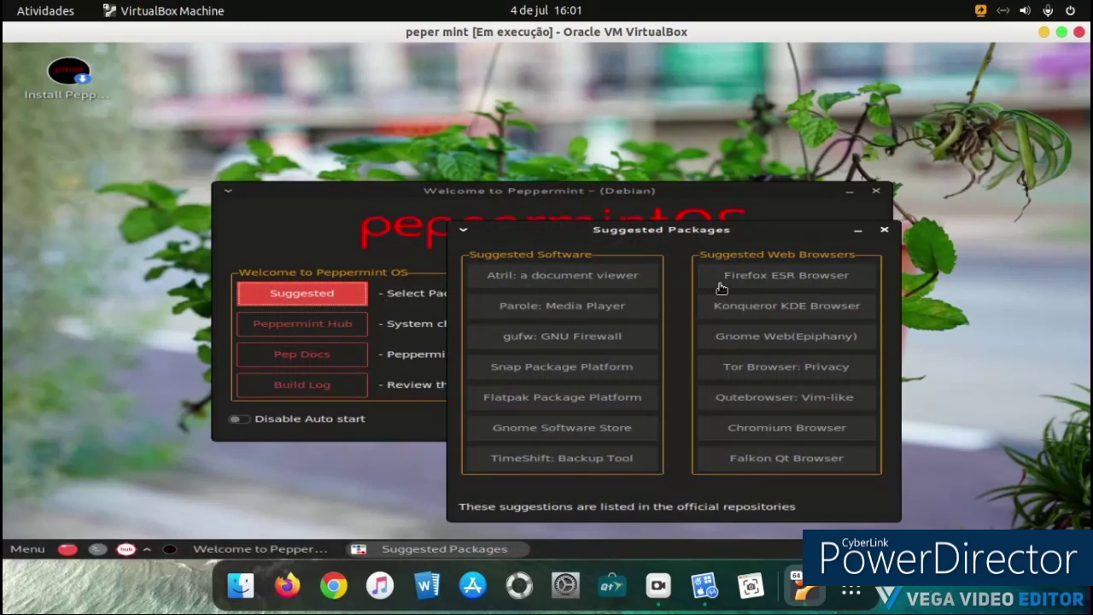
click(884, 229)
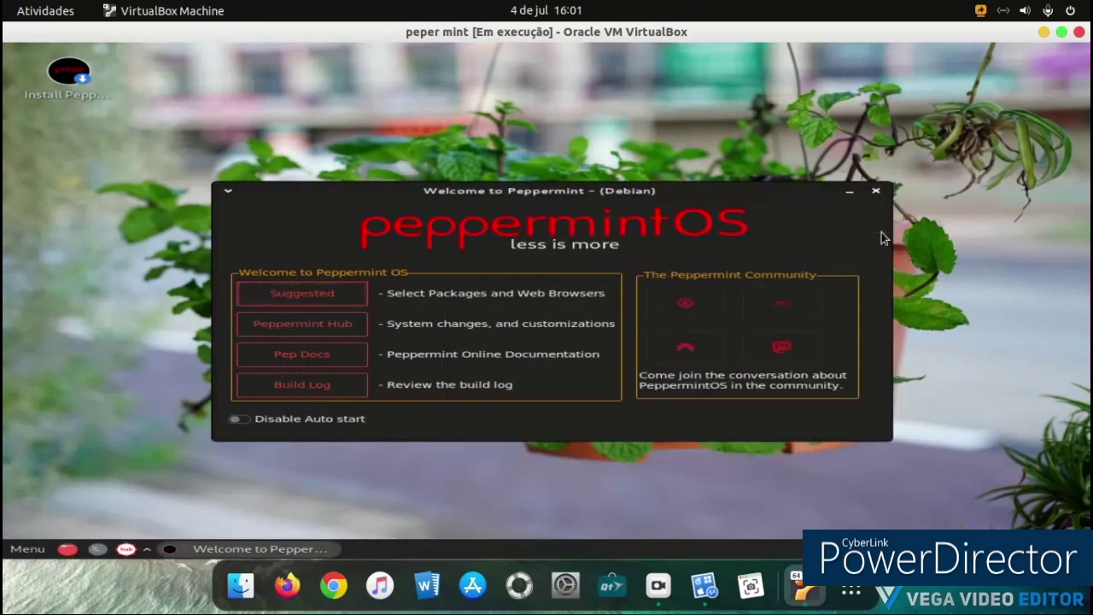
Step: View the SourceForge community page and the Peppermint OS Codeberg page, closing each window
click(708, 302)
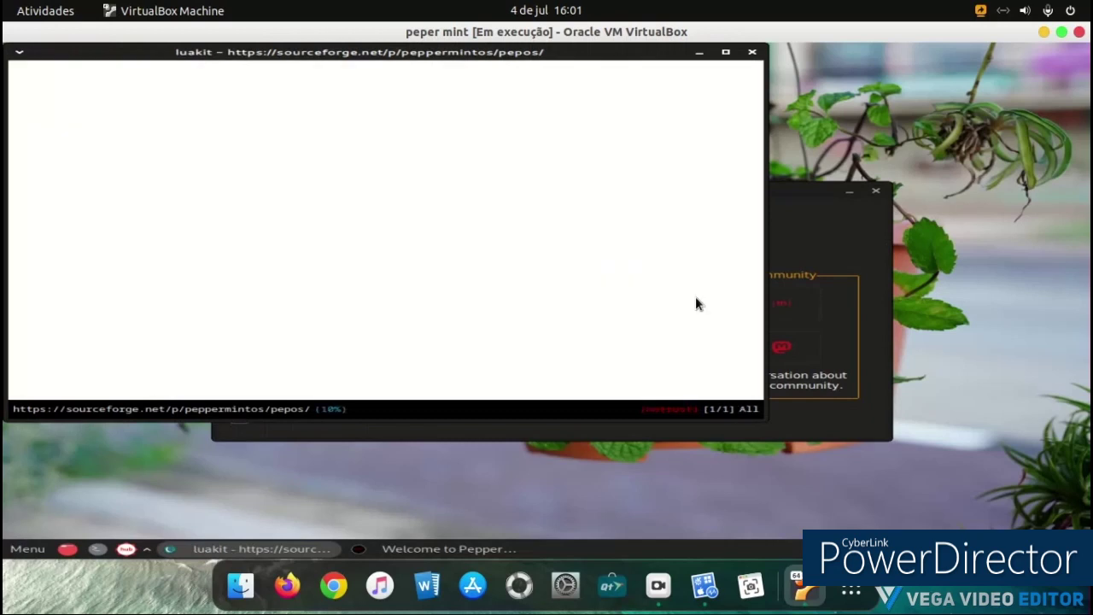
drag(626, 59, 817, 127)
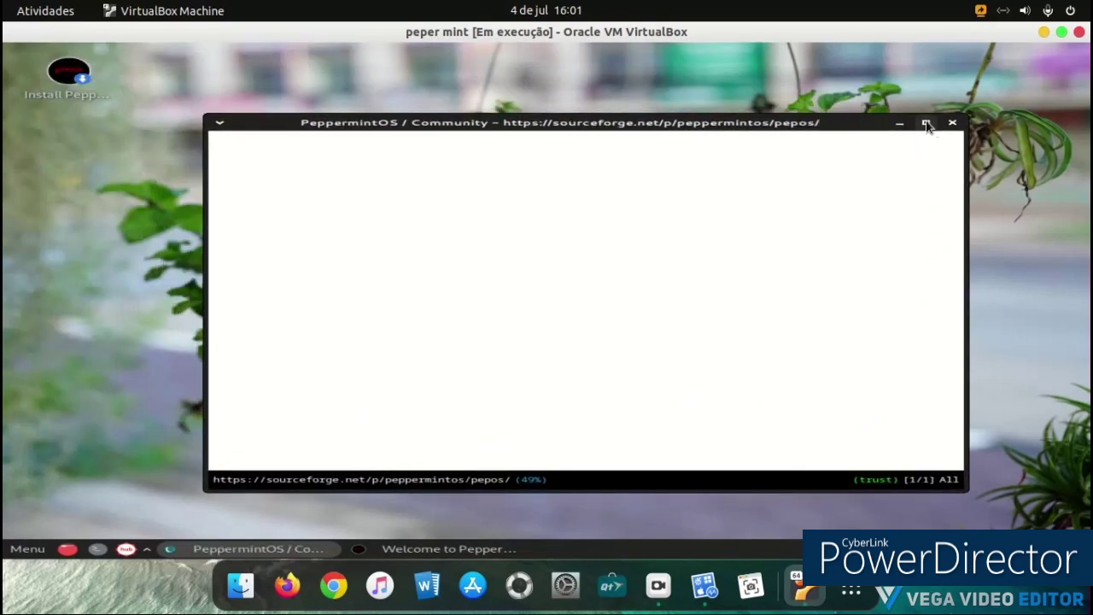
click(953, 122)
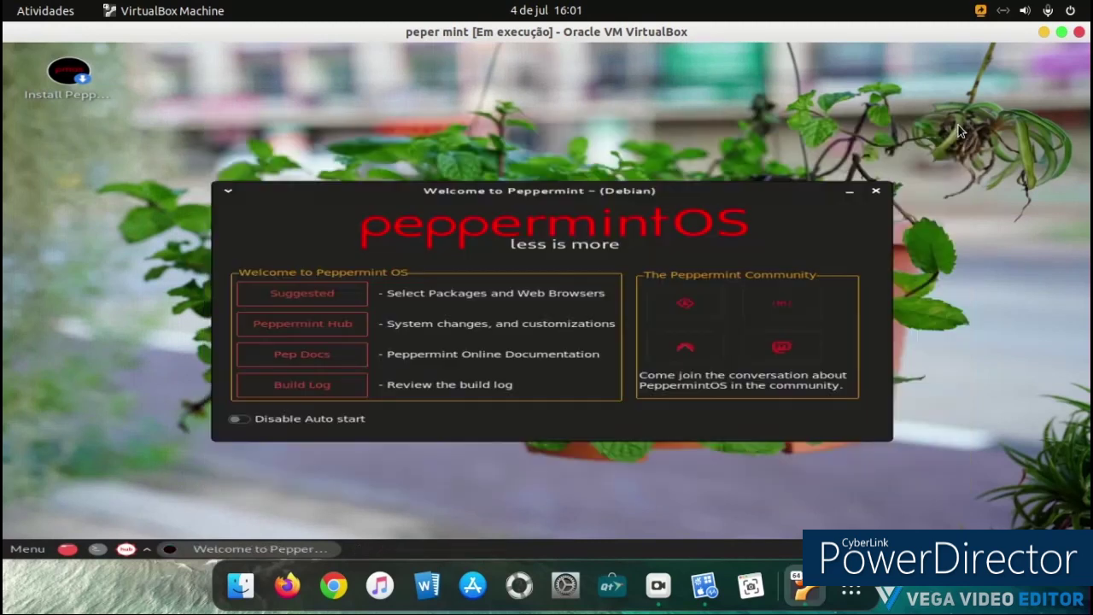
click(684, 347)
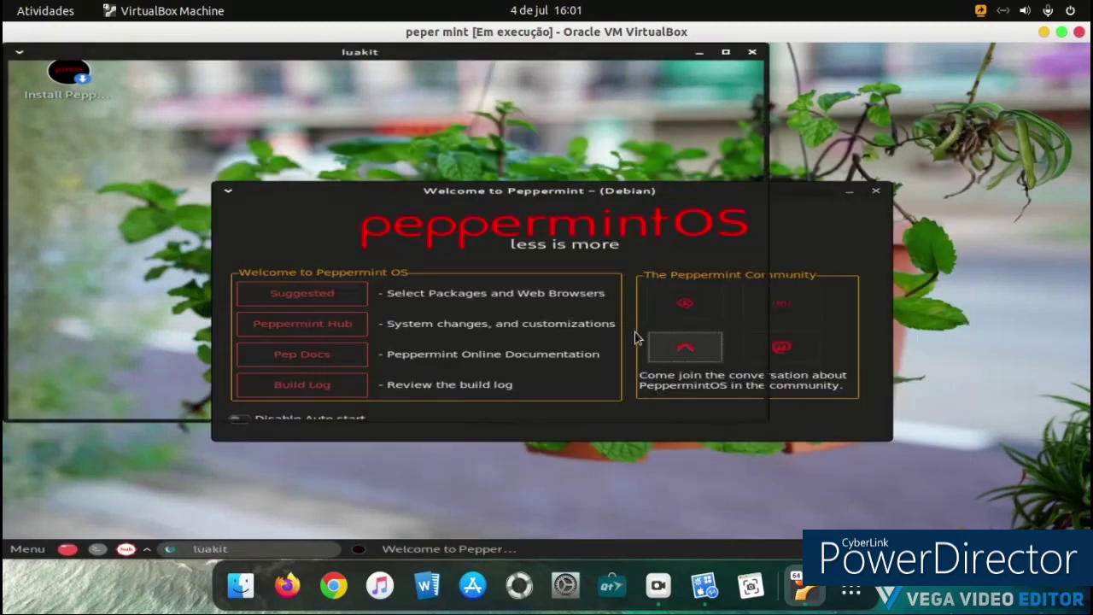
click(751, 52)
click(685, 347)
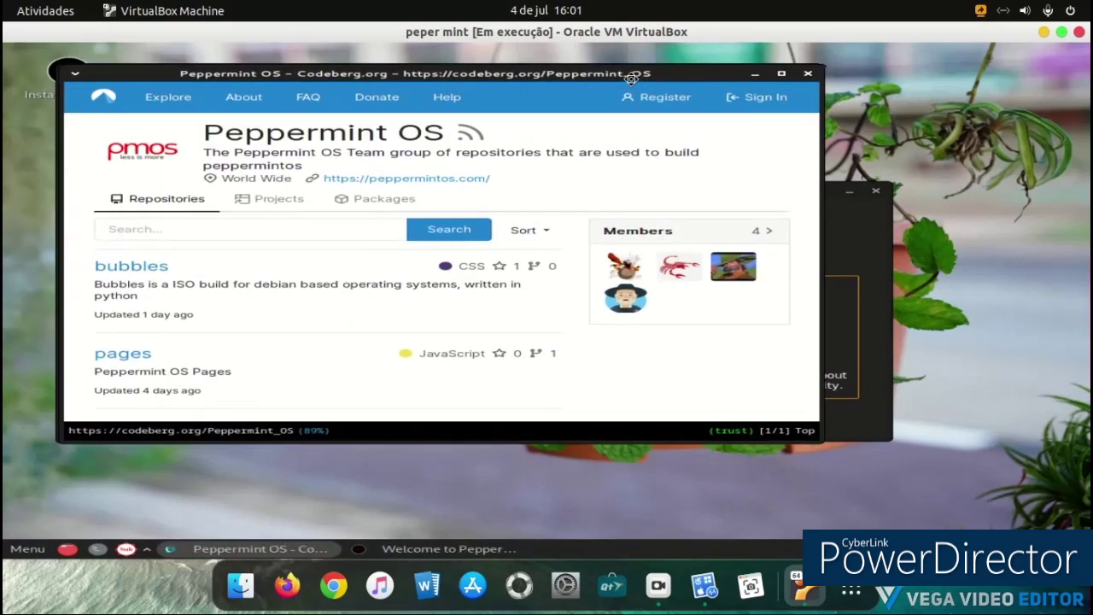
drag(571, 53, 708, 111)
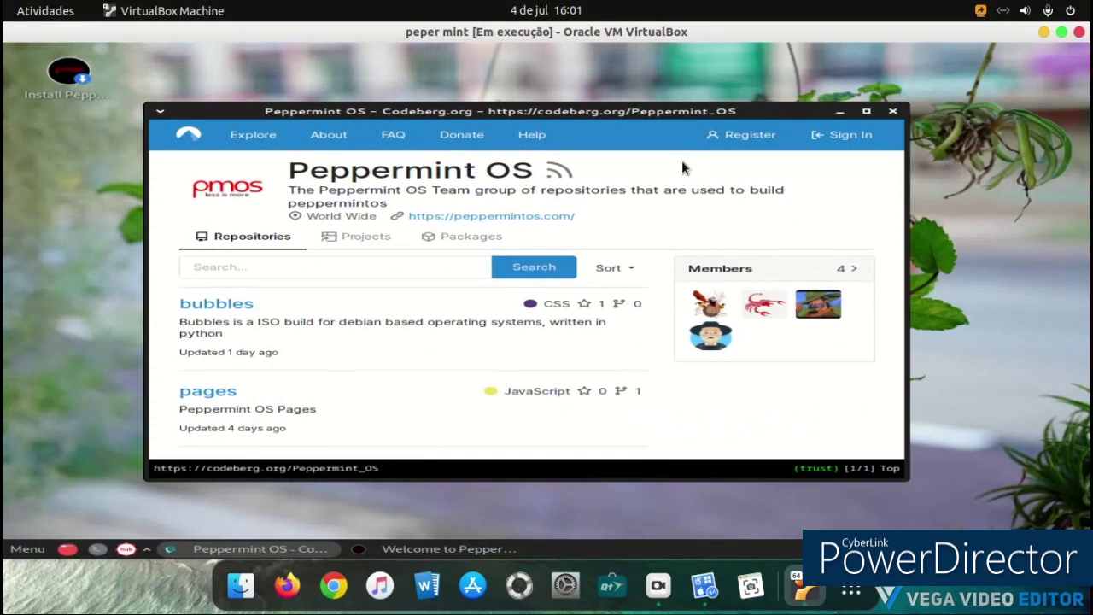
click(892, 112)
Step: View the Peppermint OS Mastodon profile on Fosstodon and close it
click(784, 349)
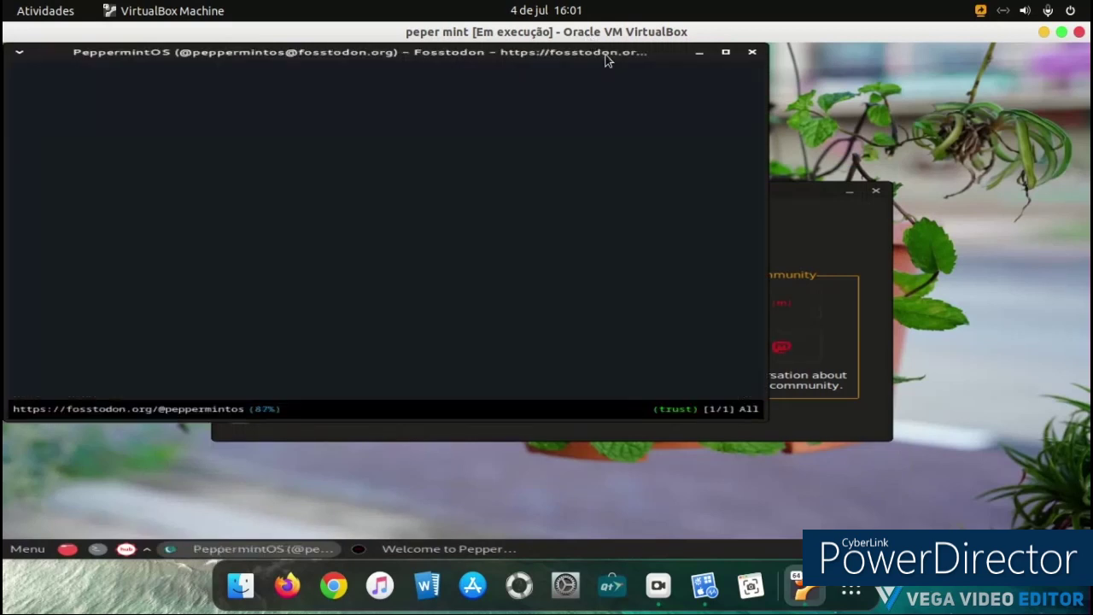
drag(607, 55, 754, 125)
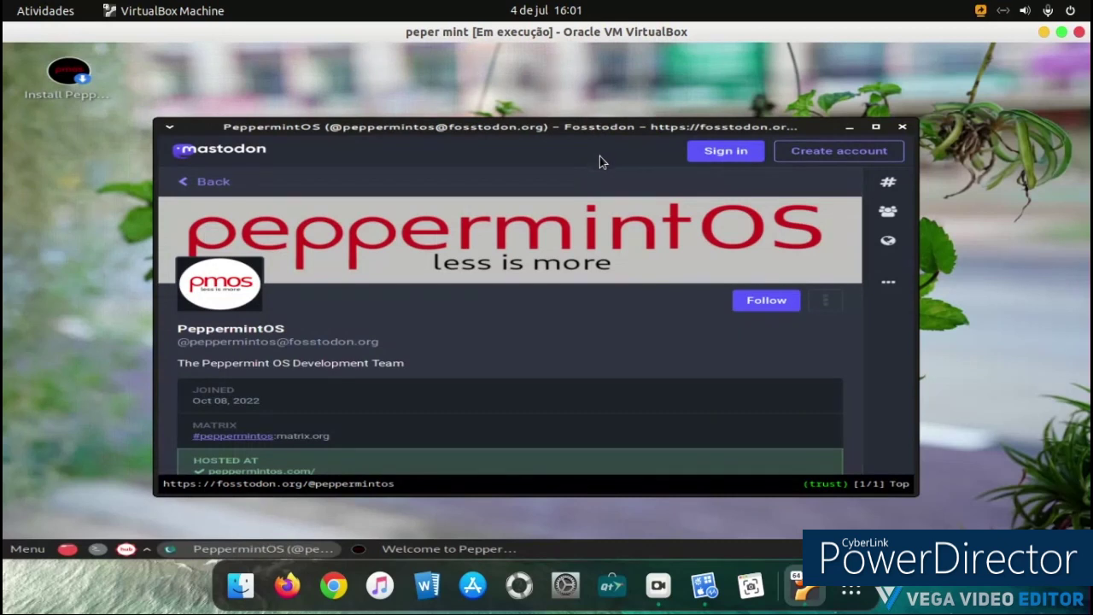
click(902, 127)
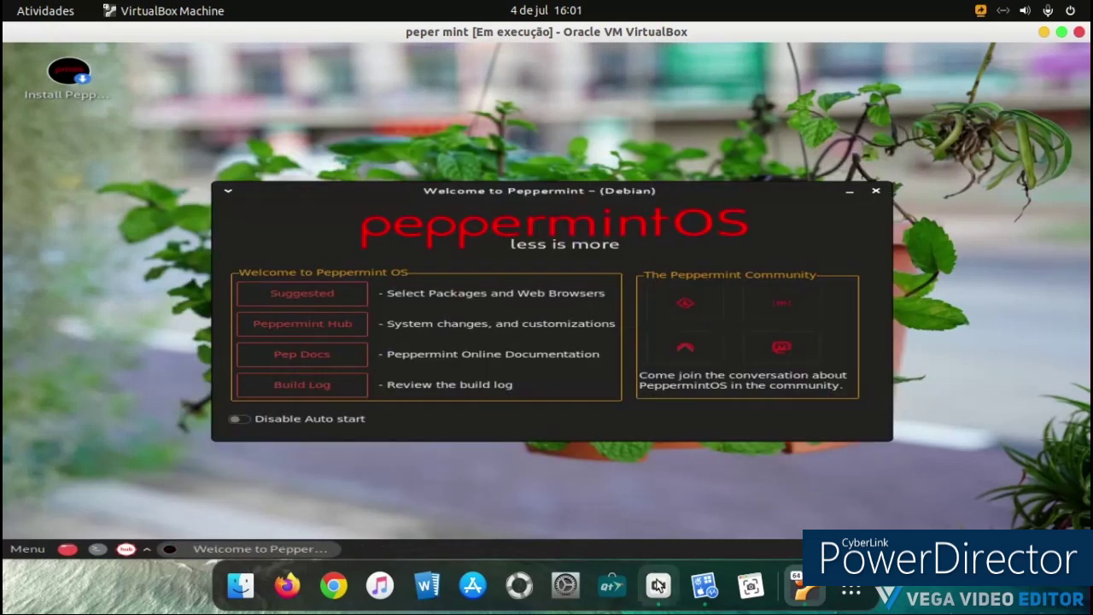
Step: Minimize vokoscreenNG and close the Welcome to Peppermint window
click(657, 585)
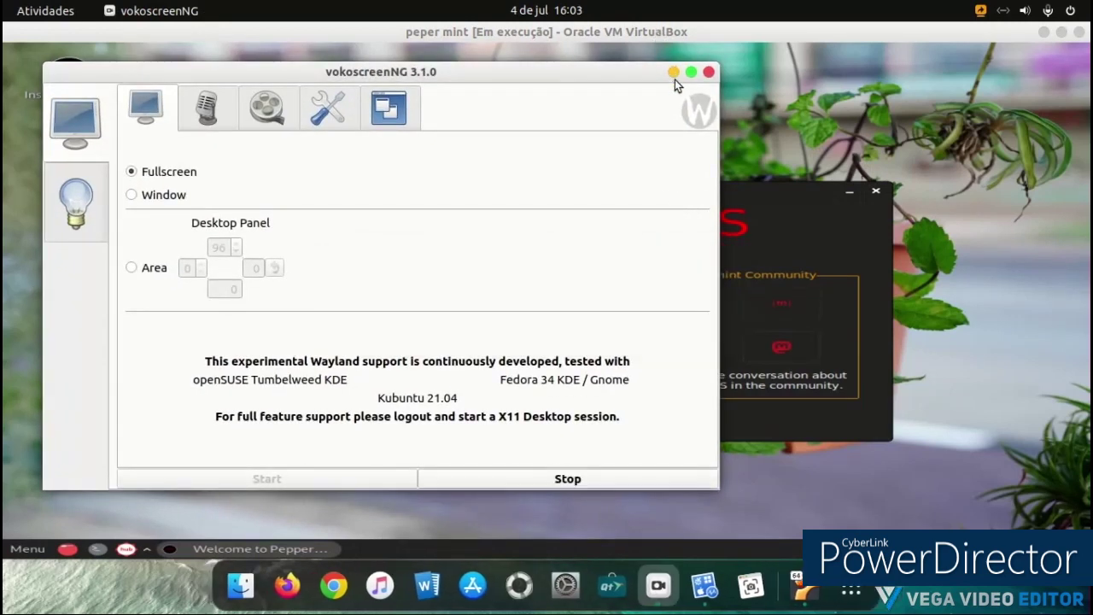
click(673, 73)
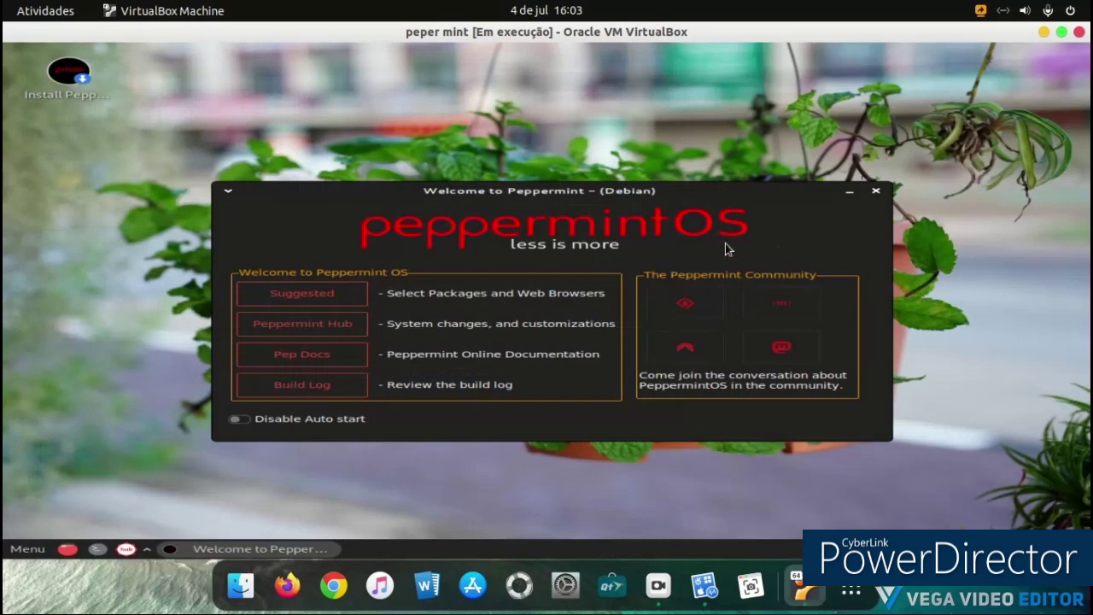
click(875, 190)
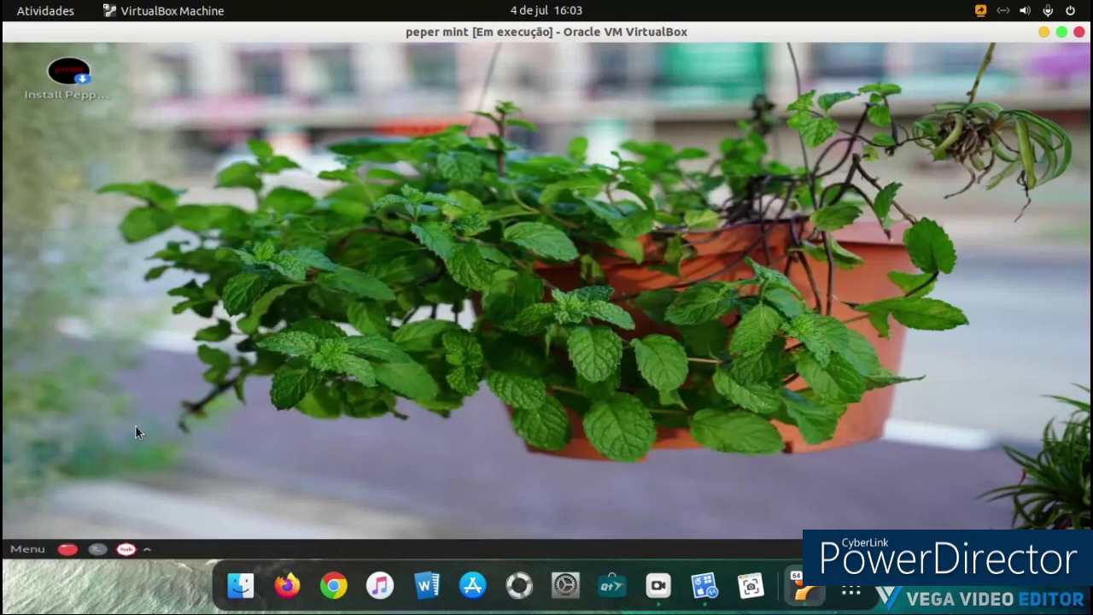
Step: Open a terminal from the desktop context menu and close it
right_click(583, 83)
mouse_move(639, 289)
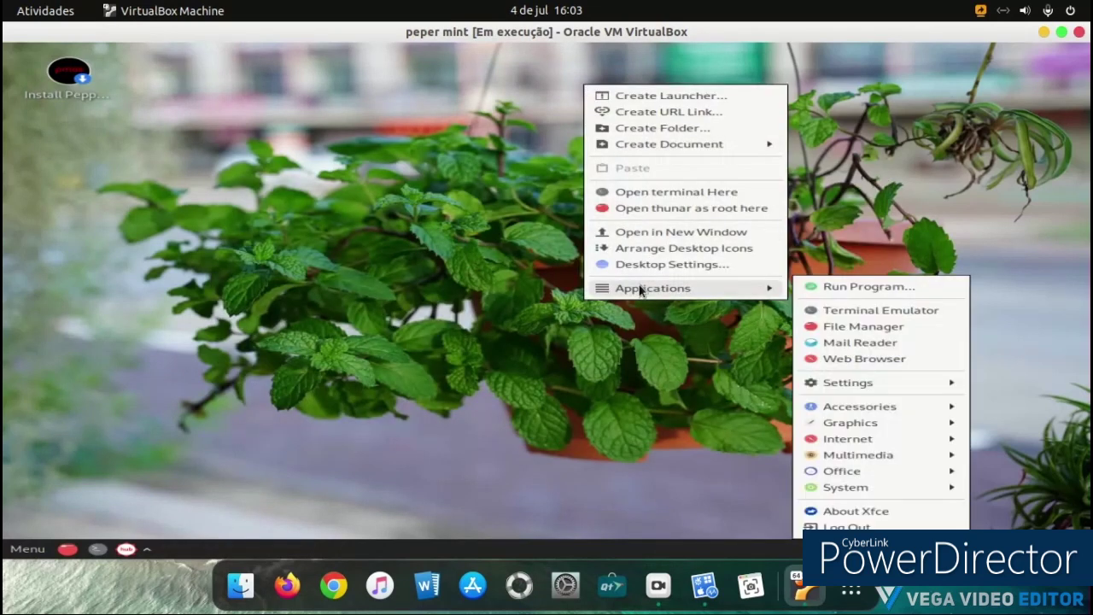
click(821, 314)
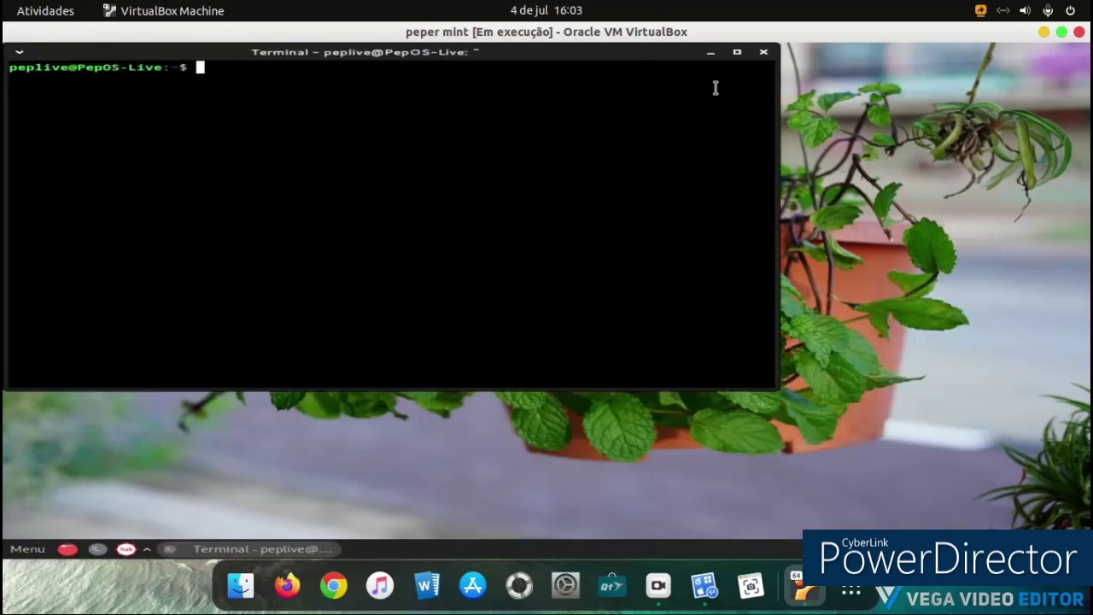
click(760, 54)
Step: In Desktop Settings, preview the wallpaper thumbnails, settle on the waterfall image, and close the dialog
right_click(597, 118)
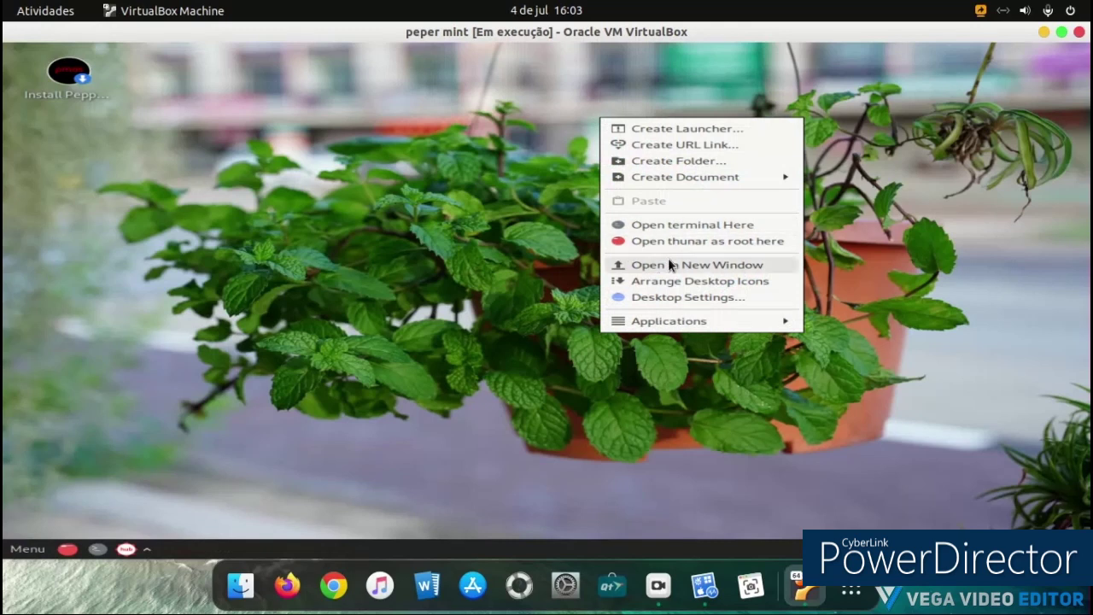
click(684, 299)
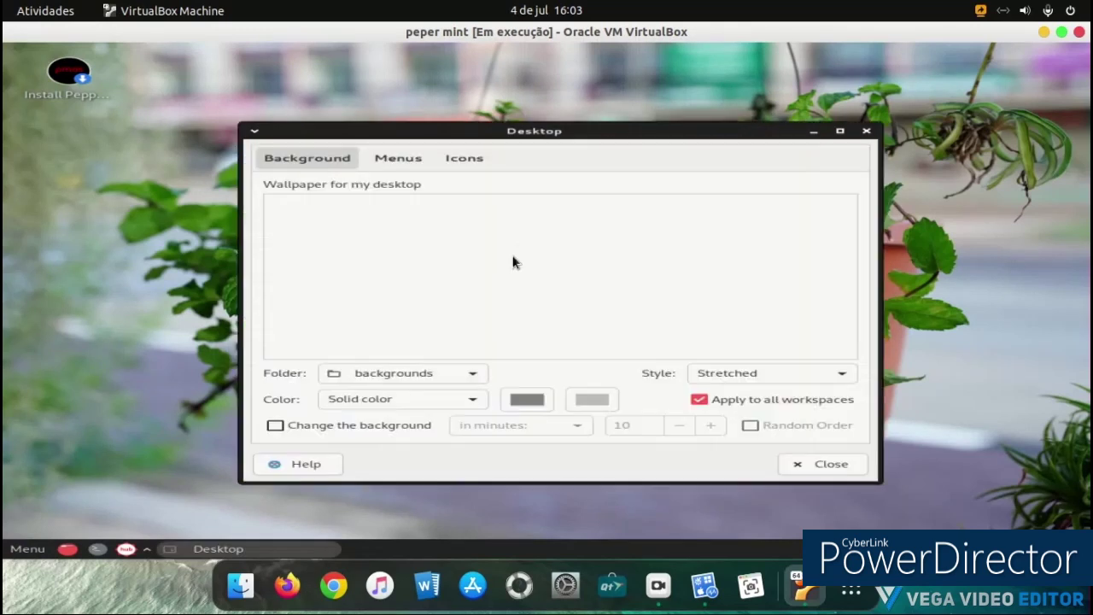
click(323, 231)
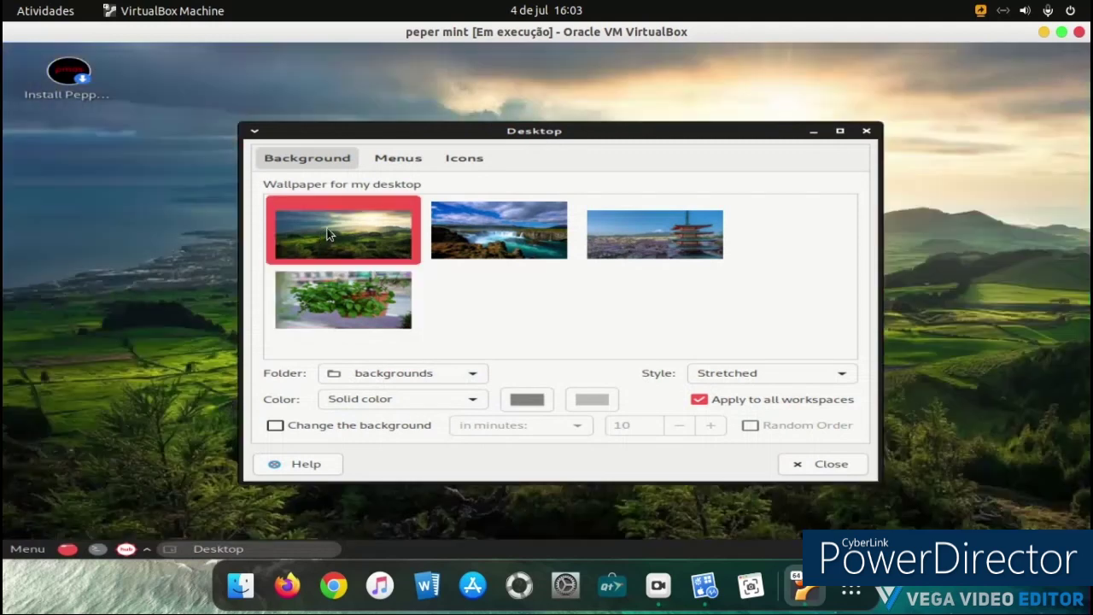
click(466, 241)
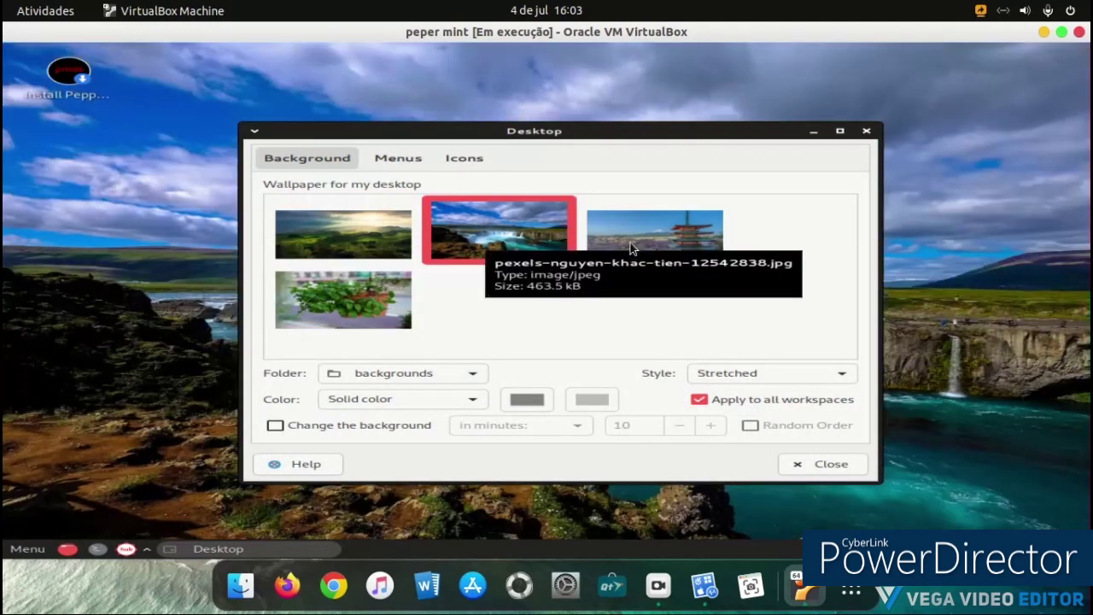
click(627, 244)
click(361, 309)
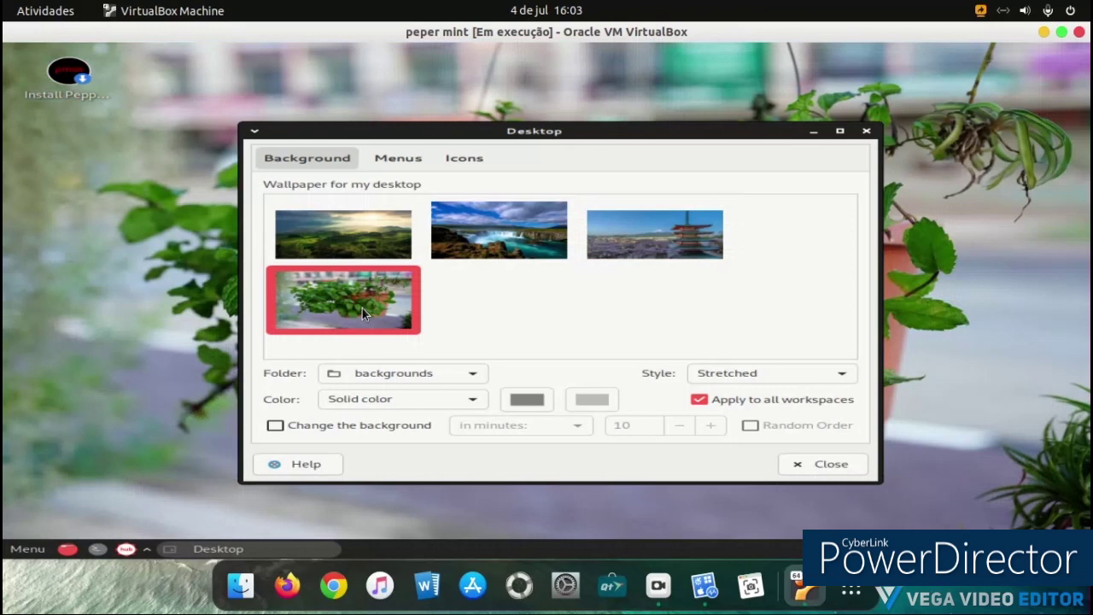
click(623, 244)
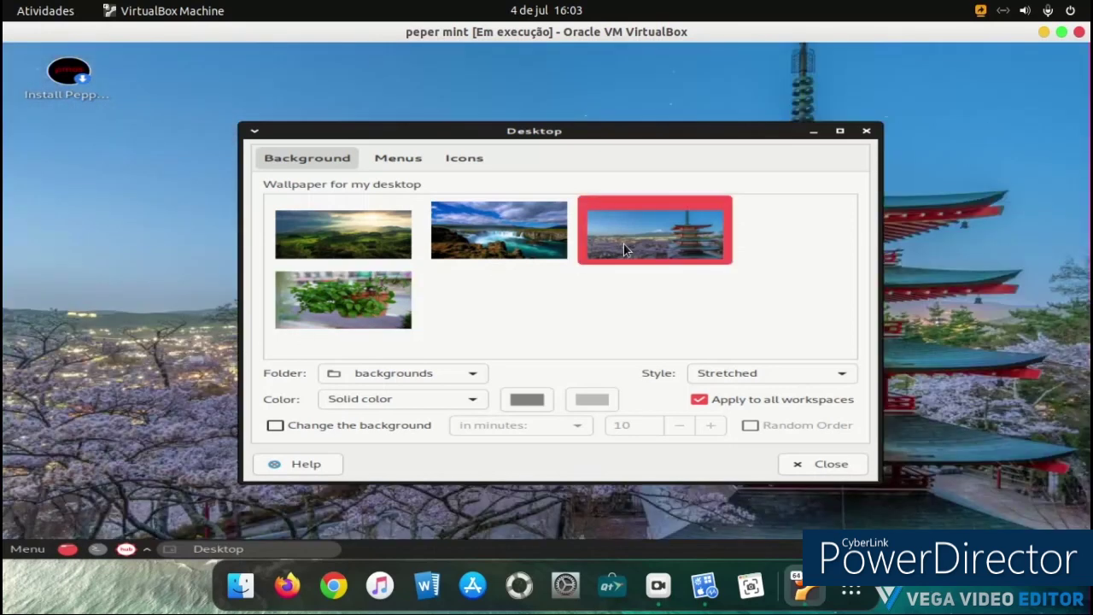
click(503, 242)
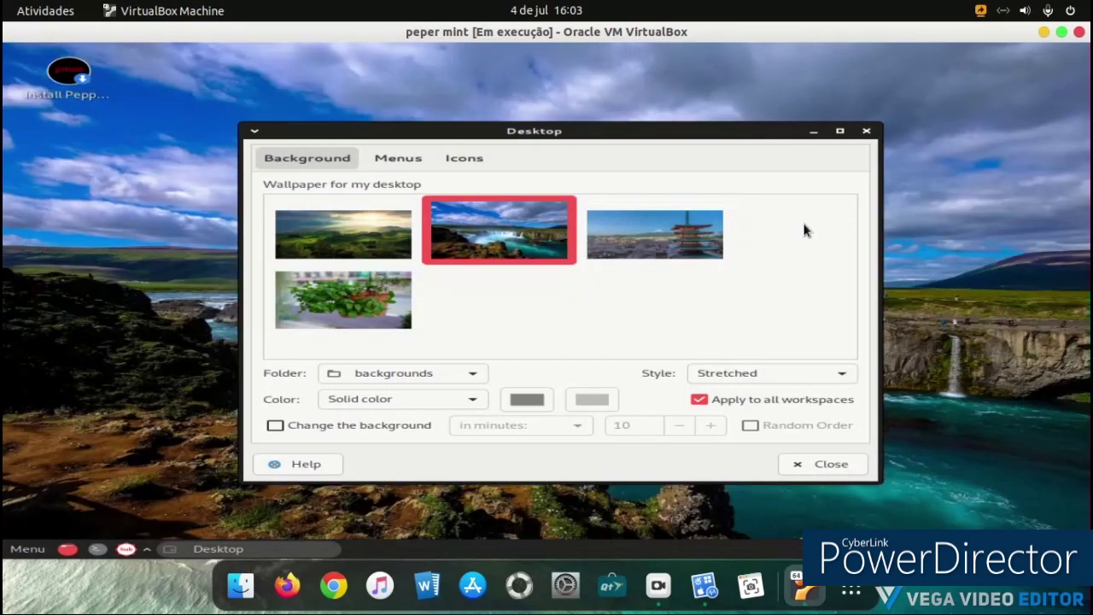
click(866, 131)
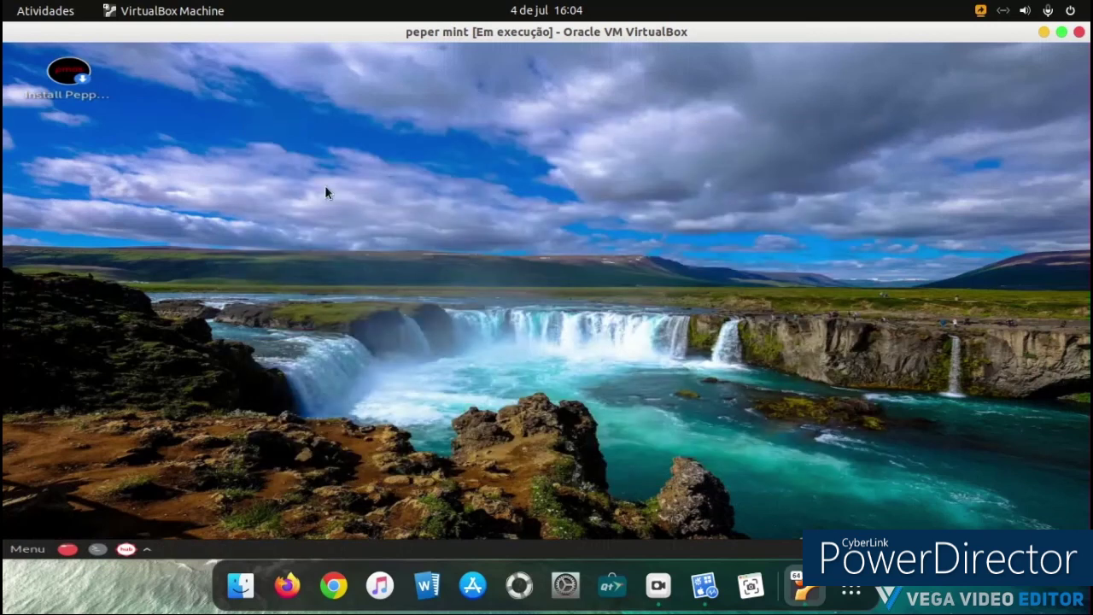
Step: In Display settings, try 1280x720 resolution, revert to 1152x864, and close the window
click(12, 544)
click(57, 474)
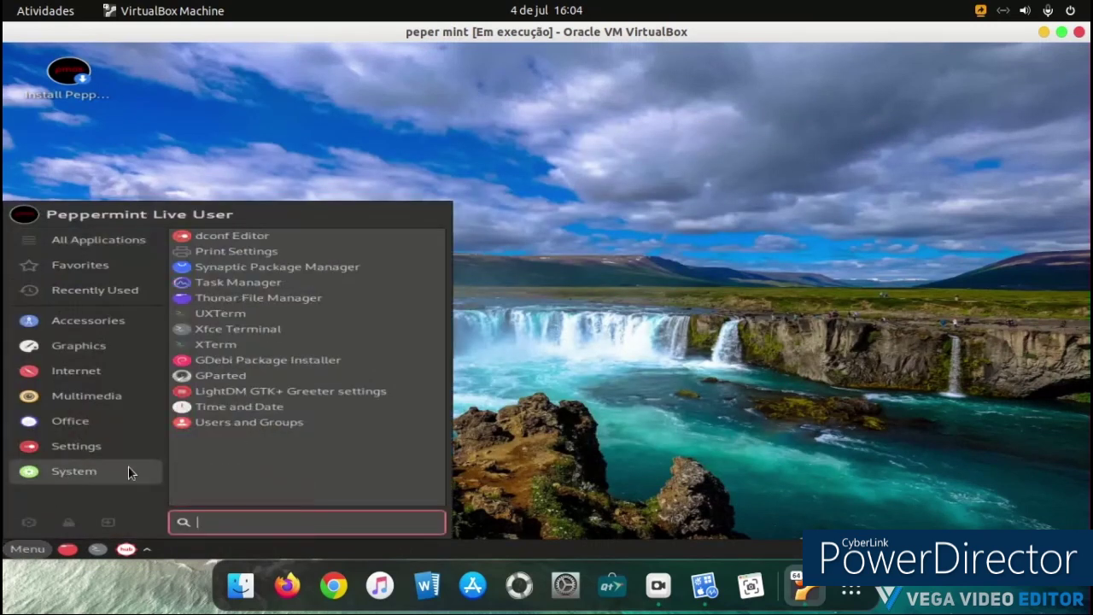
click(127, 454)
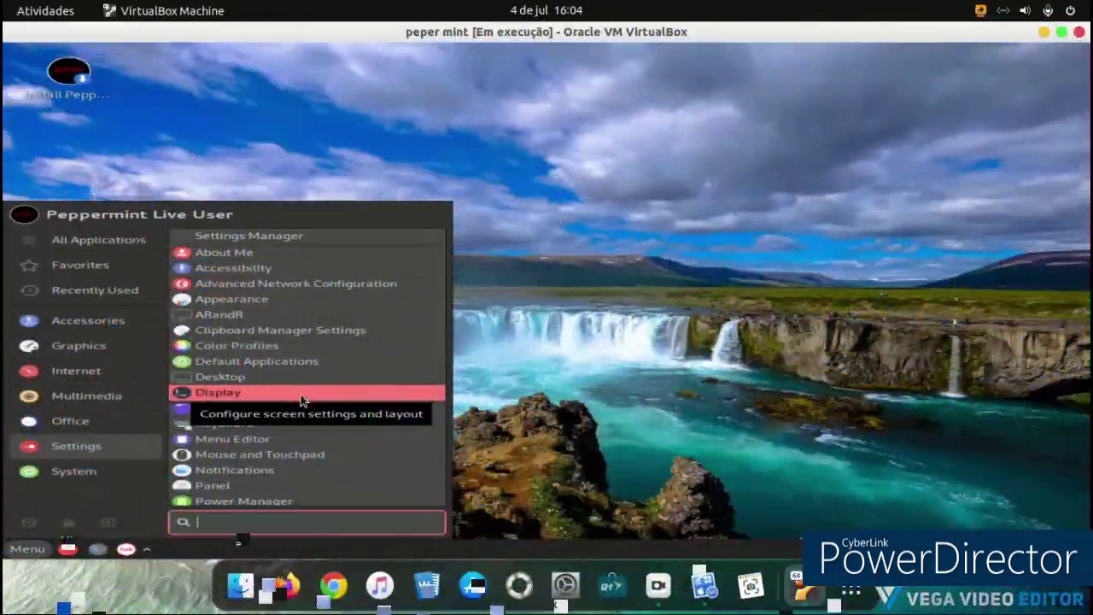
click(300, 394)
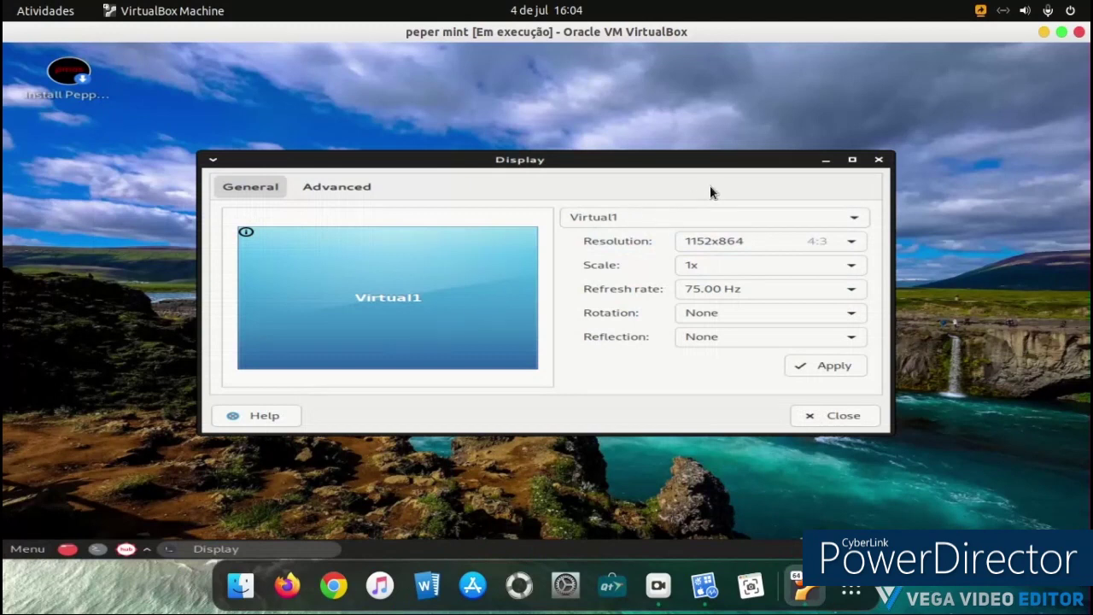
click(798, 243)
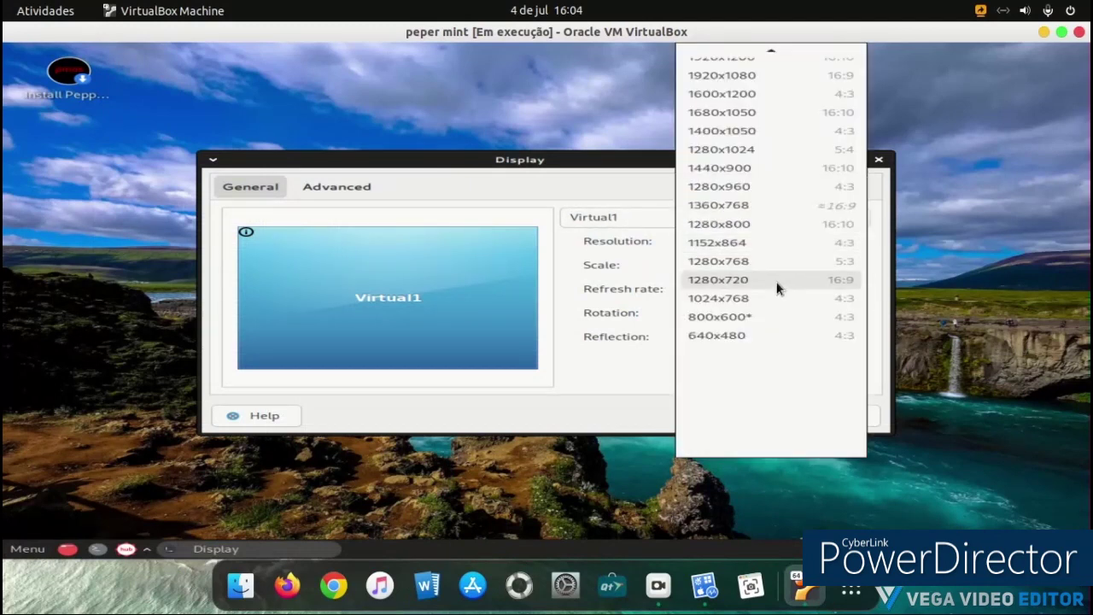
click(777, 281)
click(818, 365)
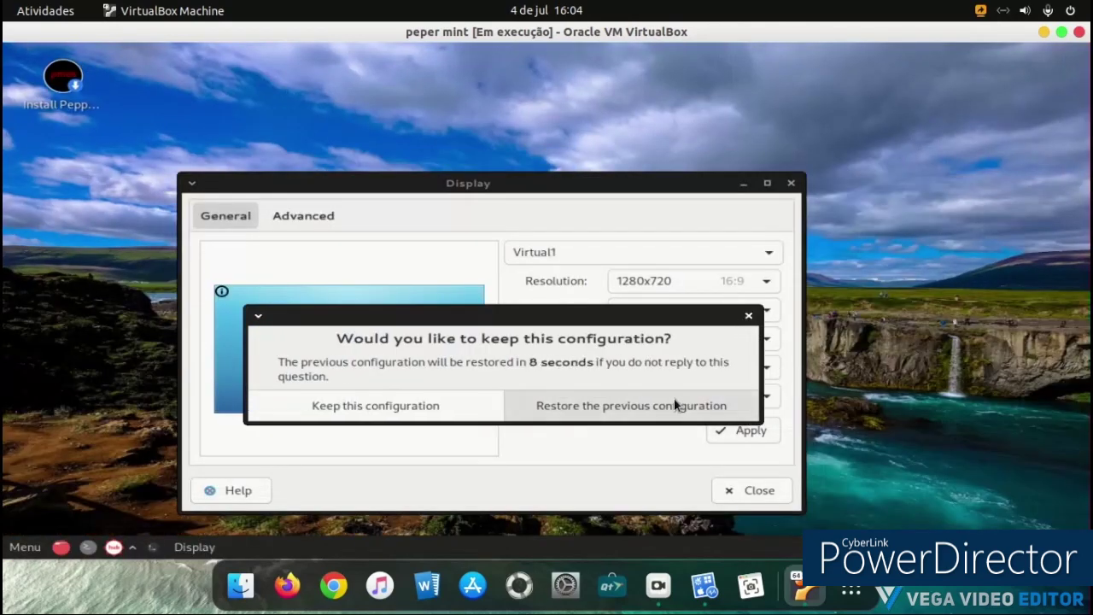
click(674, 396)
click(878, 160)
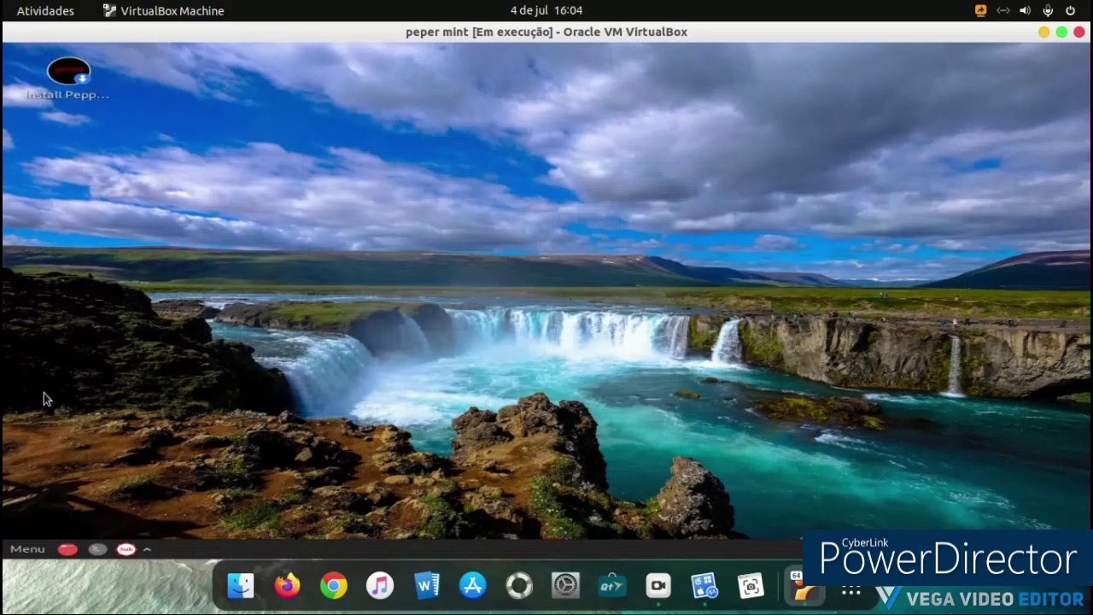
Step: Reopen and close Display settings, then scroll the Settings menu down to Install Peppermint
click(35, 549)
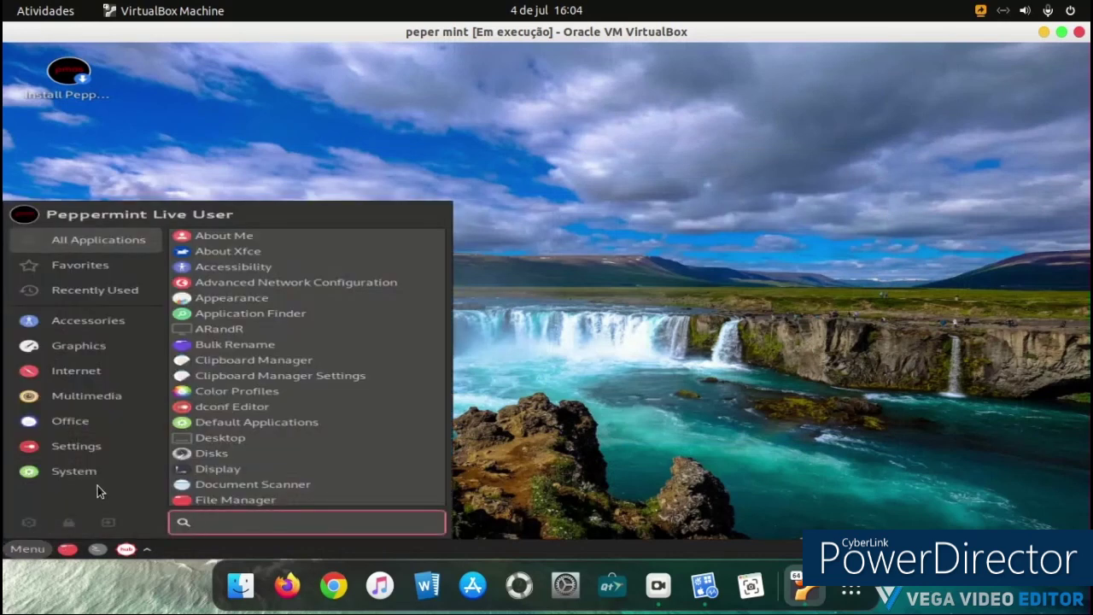
click(234, 468)
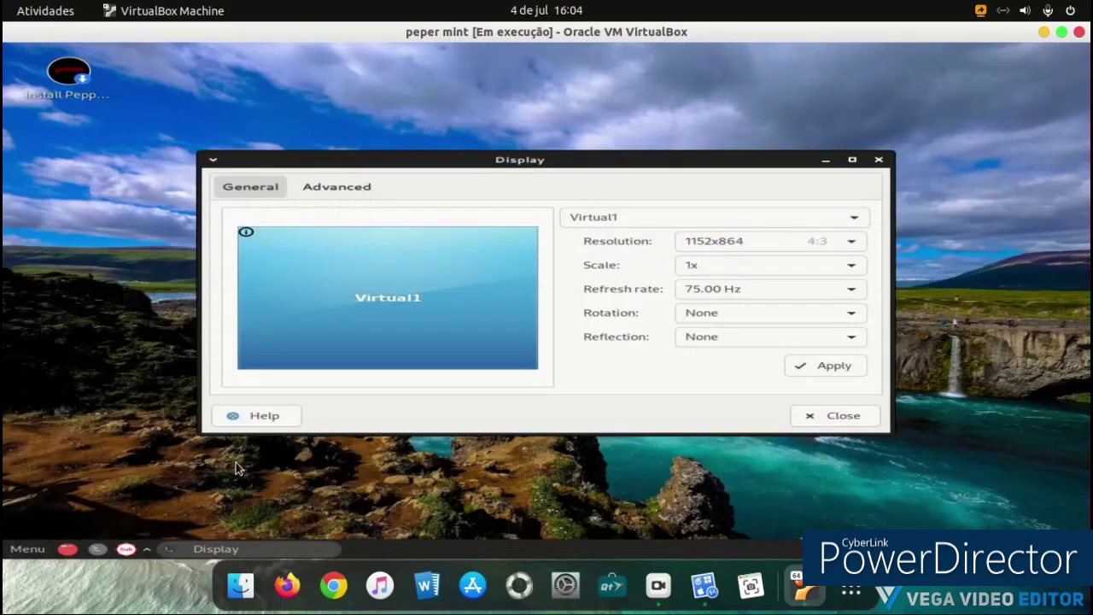
click(878, 160)
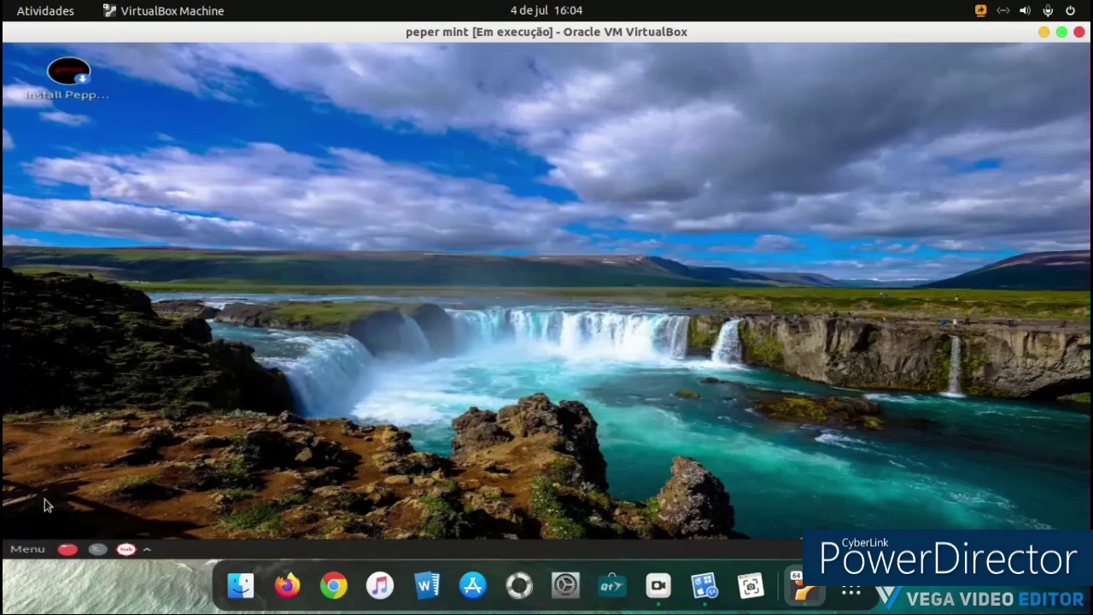
click(28, 549)
click(49, 445)
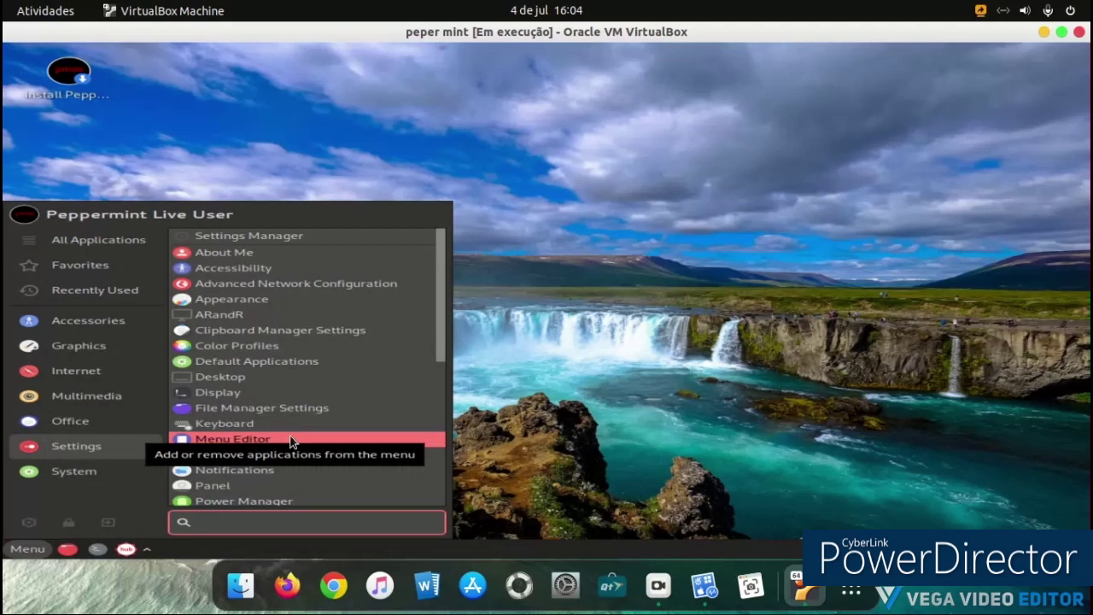
scroll(291, 442, down, 2)
scroll(381, 384, down, 4)
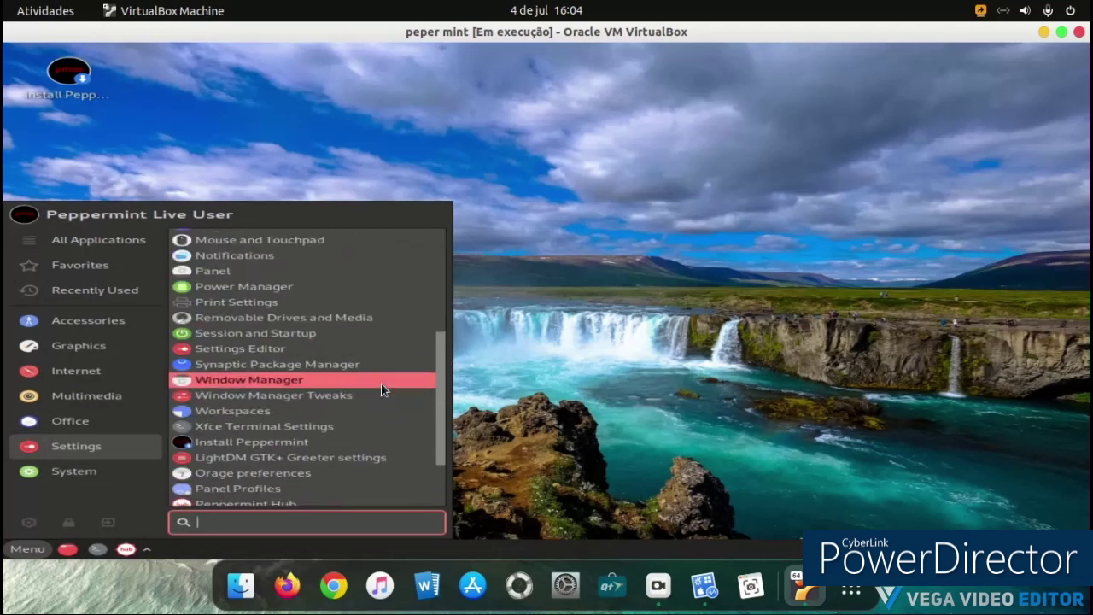
scroll(385, 380, down, 1)
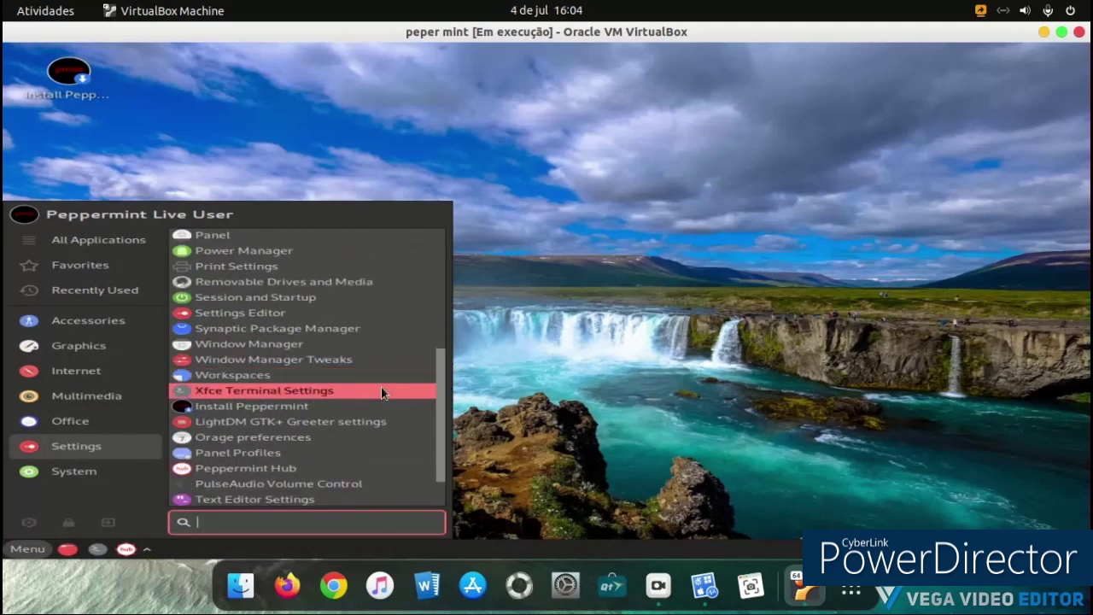
Step: Launch Install Peppermint and choose português europeu (Portugal) as the installer language
click(371, 404)
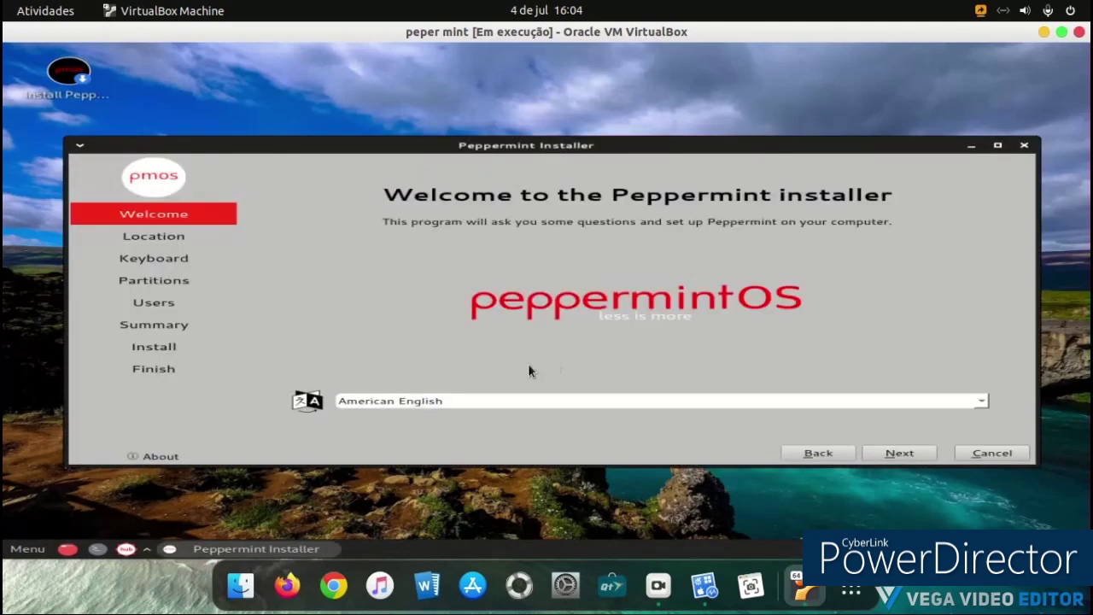
click(569, 395)
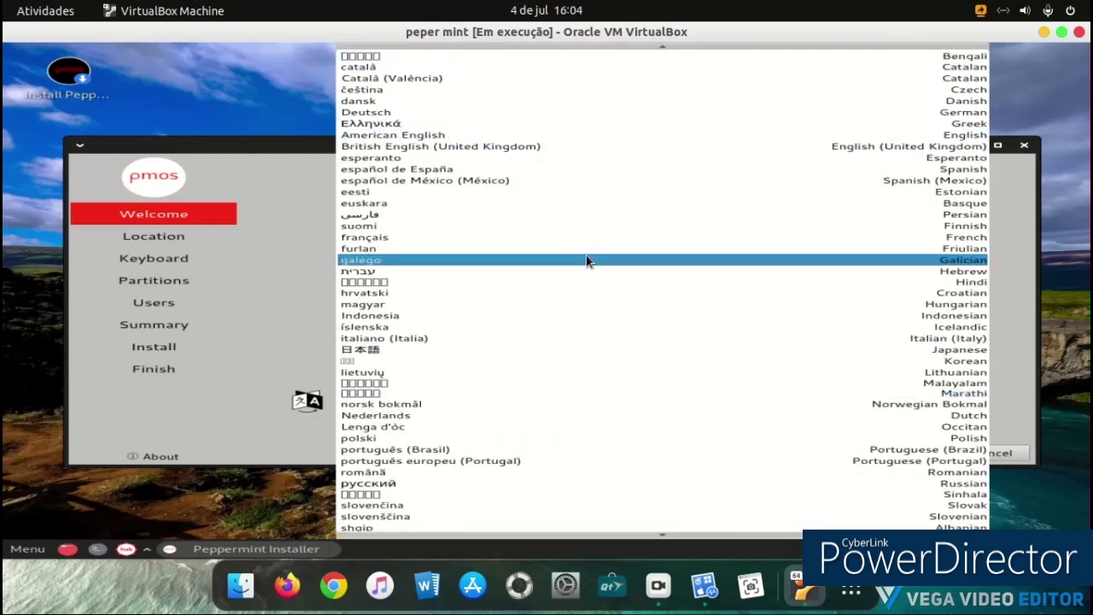
scroll(586, 265, down, 1)
click(525, 427)
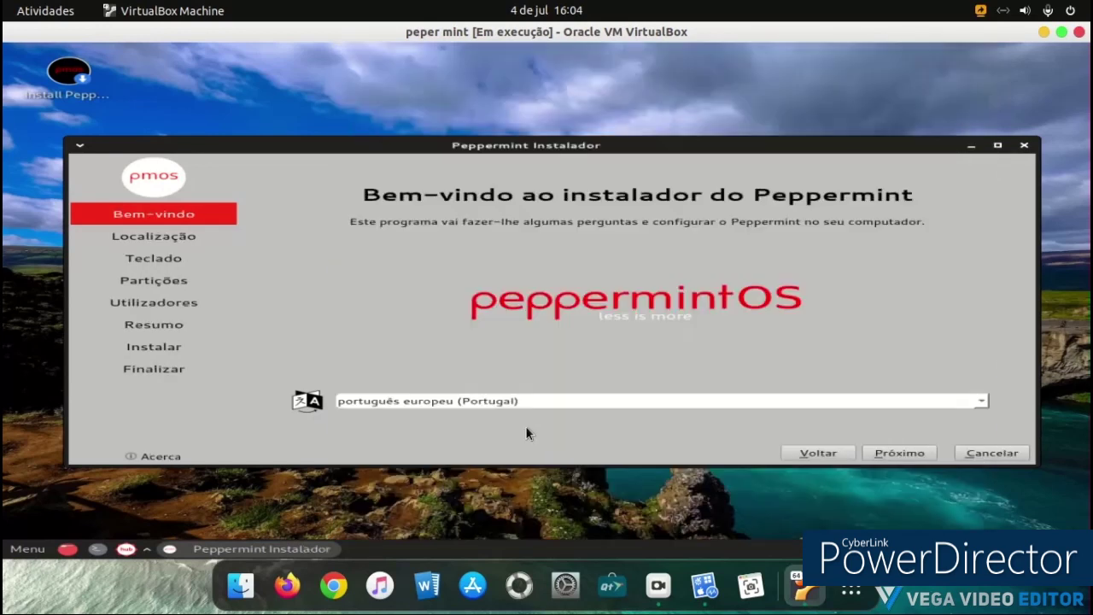
Step: Accept the Lisbon location, Portuguese keyboard and whole-disk erase, continuing with Próximo
click(920, 457)
click(899, 454)
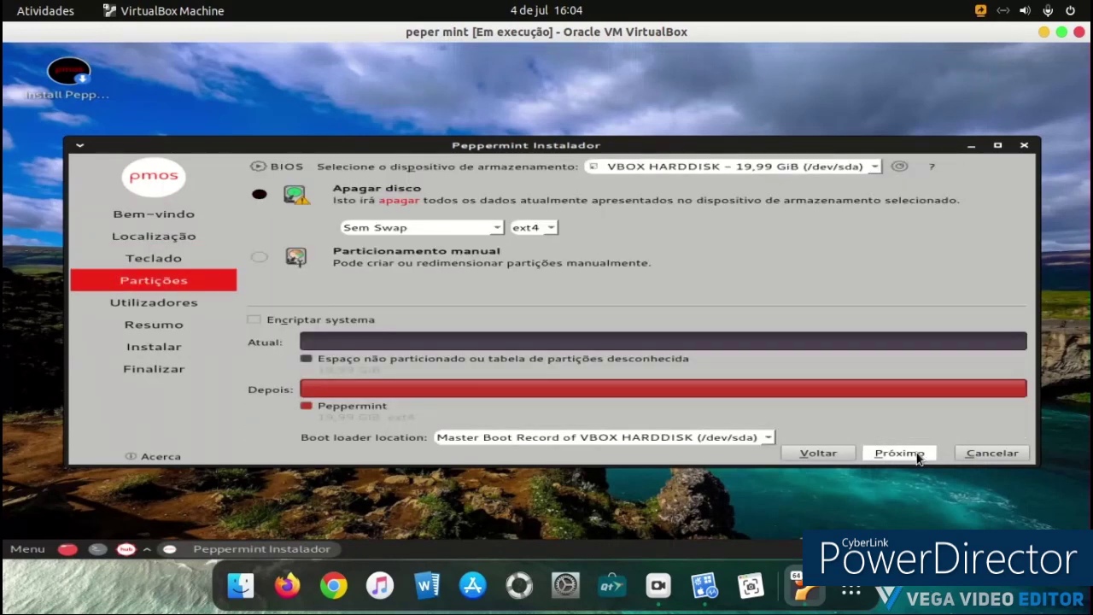
click(899, 453)
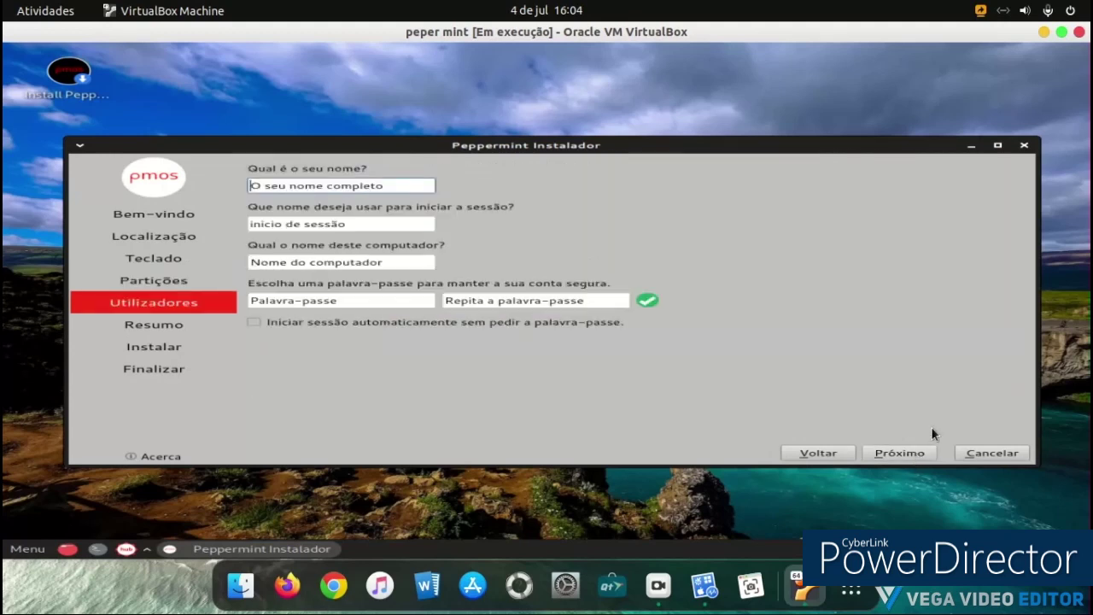
Step: Enter the full name 'linux' and type the account password, correcting a mistyped entry
text(linux)
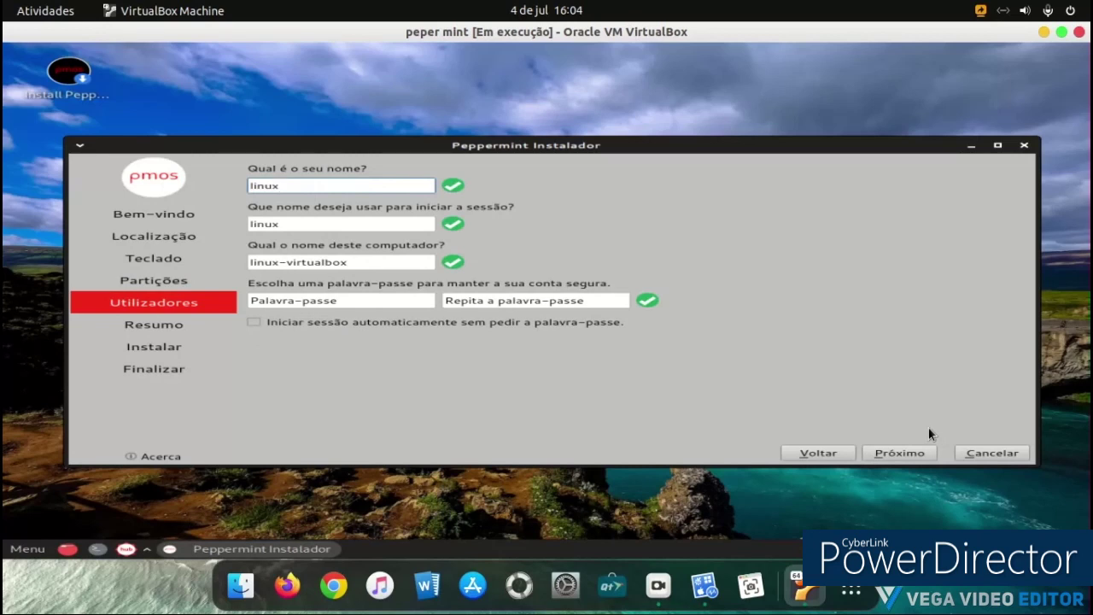
click(372, 299)
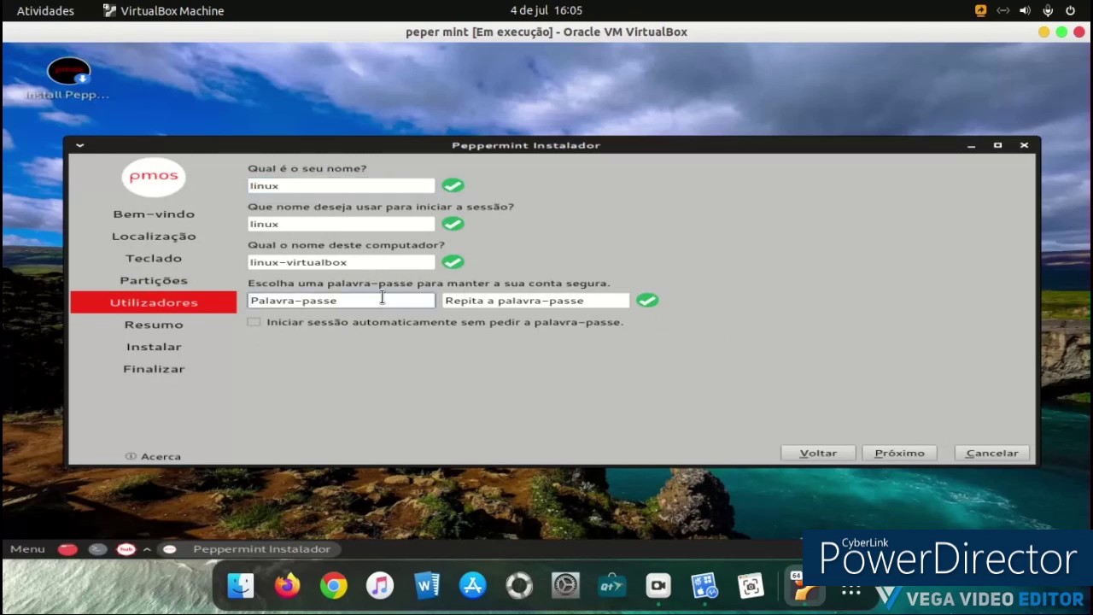
text(linux123)
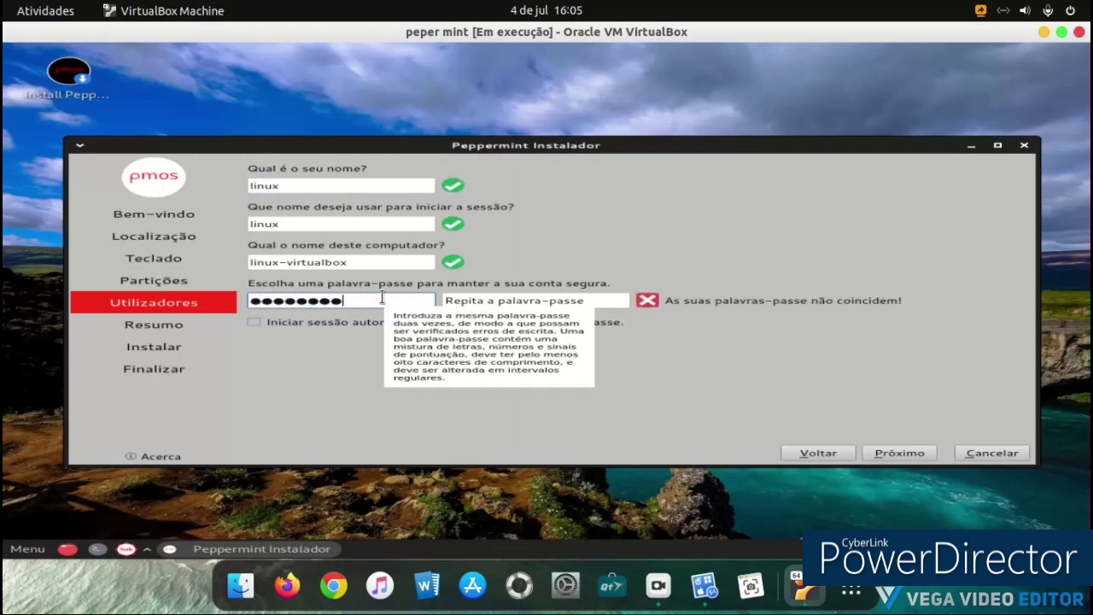
text(45)
key(BackSpace)
key(BackSpace)
key(BackSpace)
key(BackSpace)
key(BackSpace)
key(BackSpace)
key(BackSpace)
key(BackSpace)
key(BackSpace)
key(BackSpace)
text(1)
key(BackSpace)
text(1234567890123)
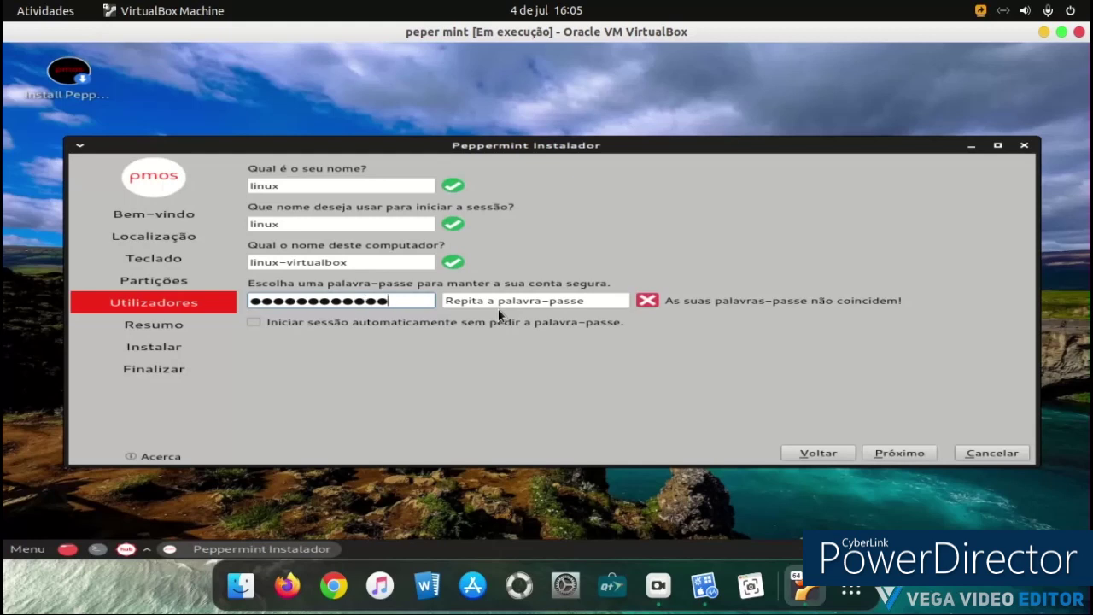
Step: Repeat the password, continue to the Resumo page and start installation with Instalar
click(502, 295)
text(1234567890123)
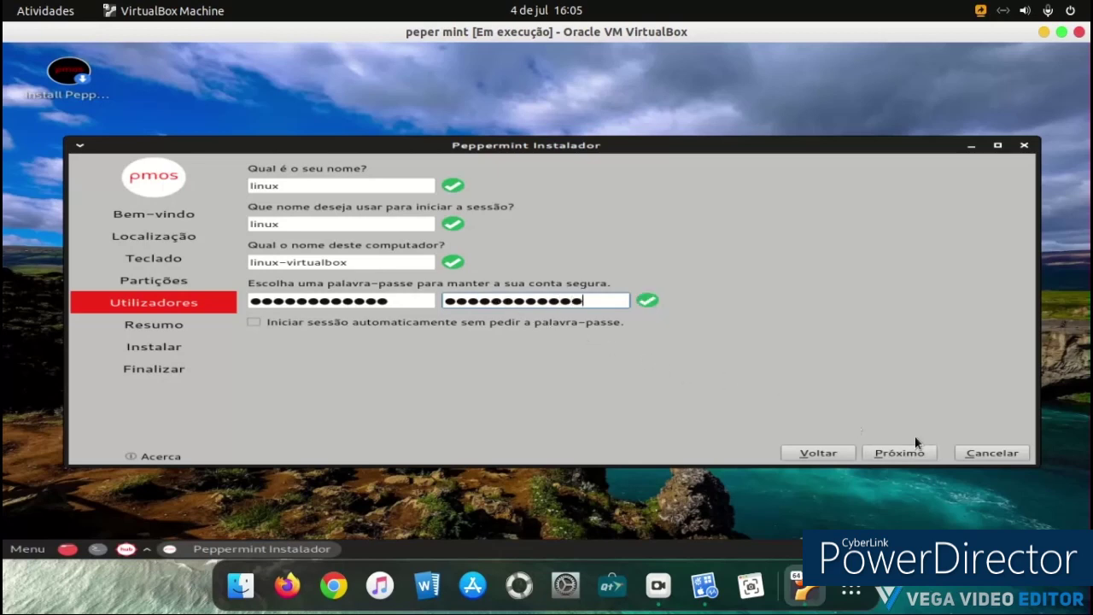
click(903, 453)
click(920, 512)
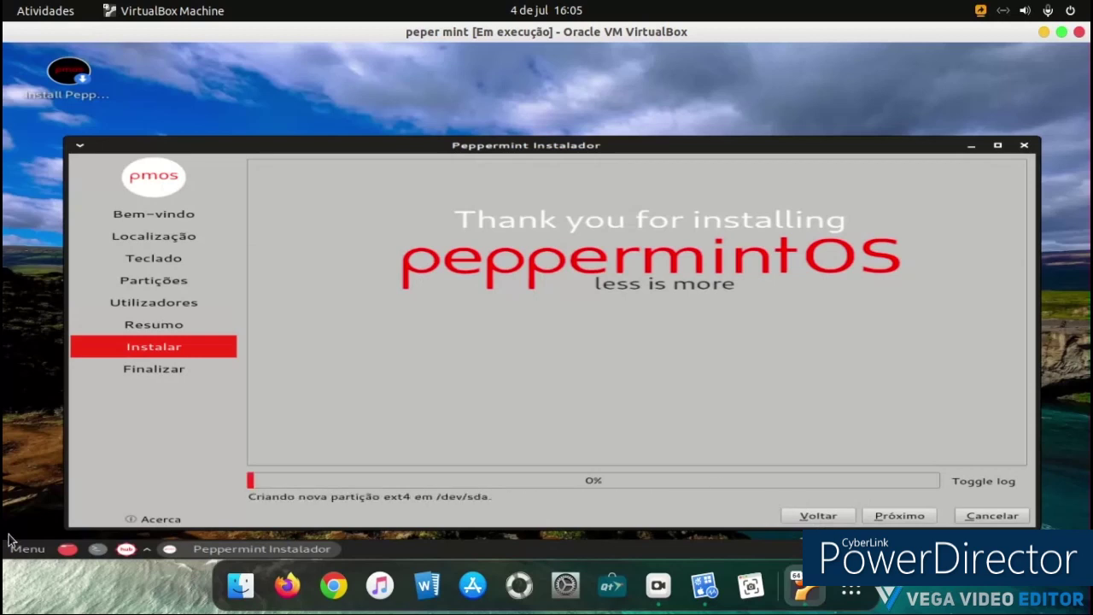
Step: Cancel the Log Out dialog, then open GParted from System and close it
click(8, 548)
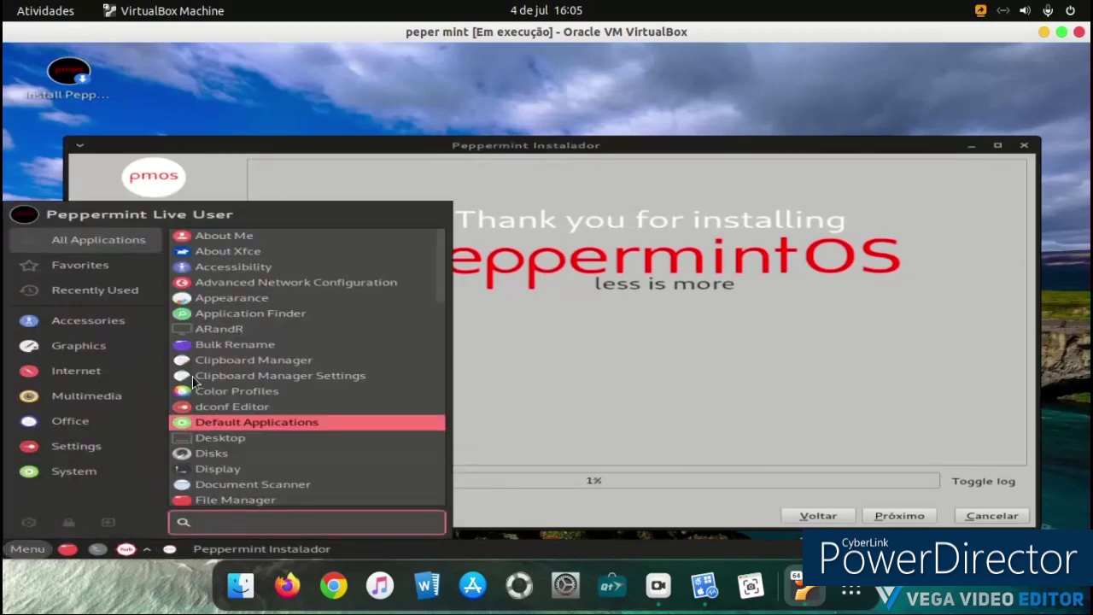
click(106, 518)
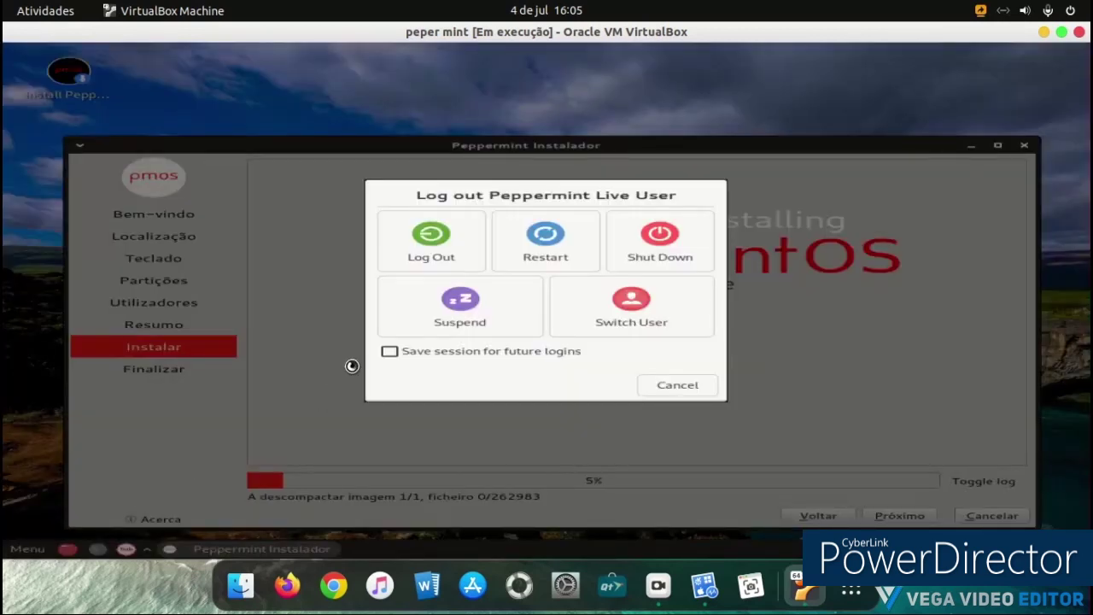
click(675, 384)
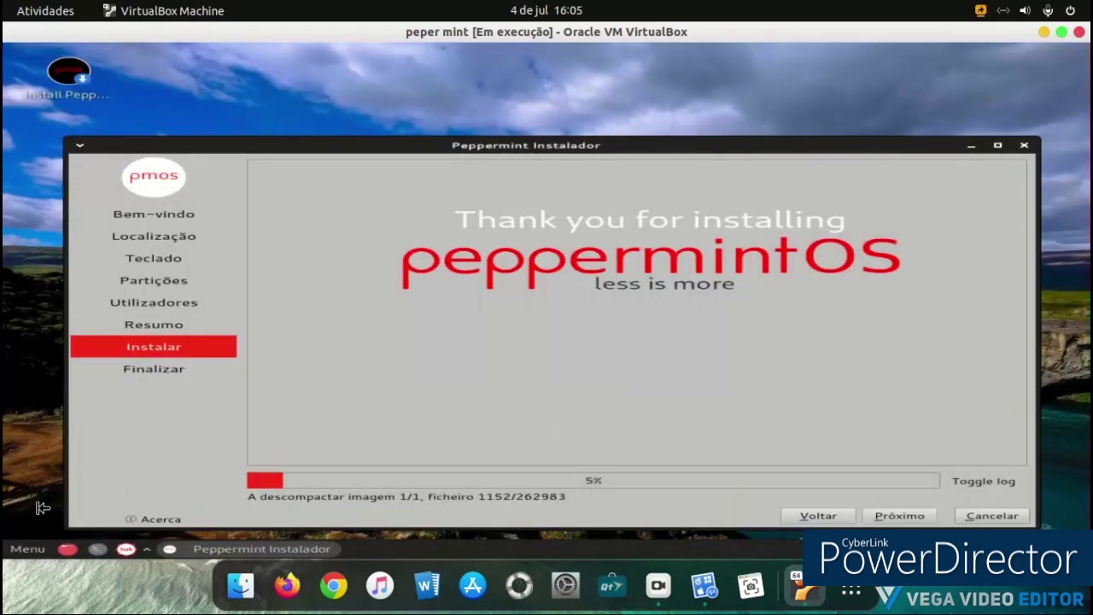
click(24, 547)
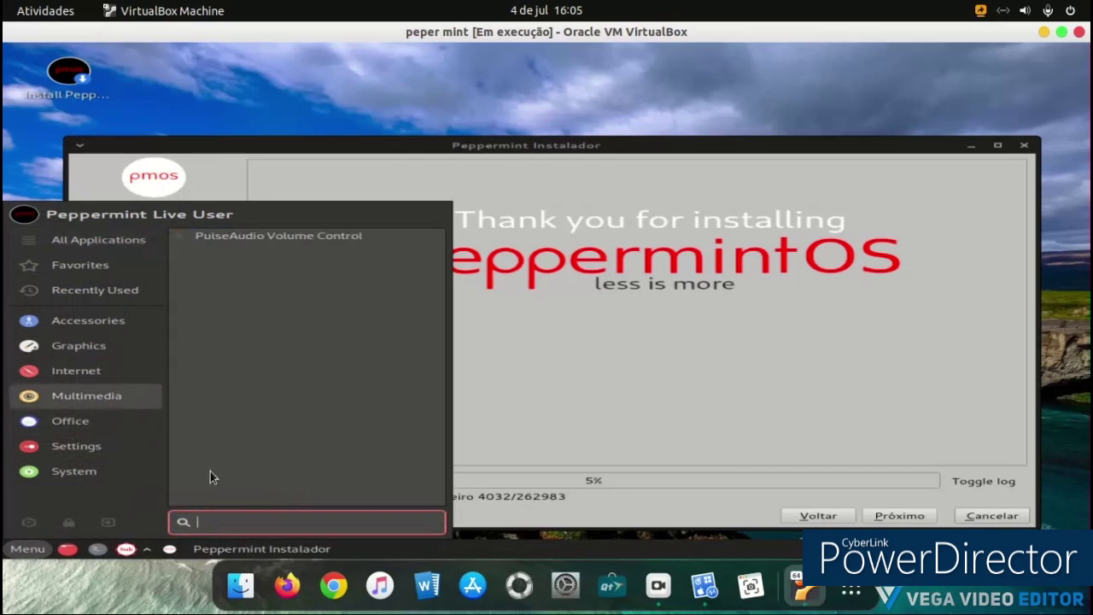
click(126, 471)
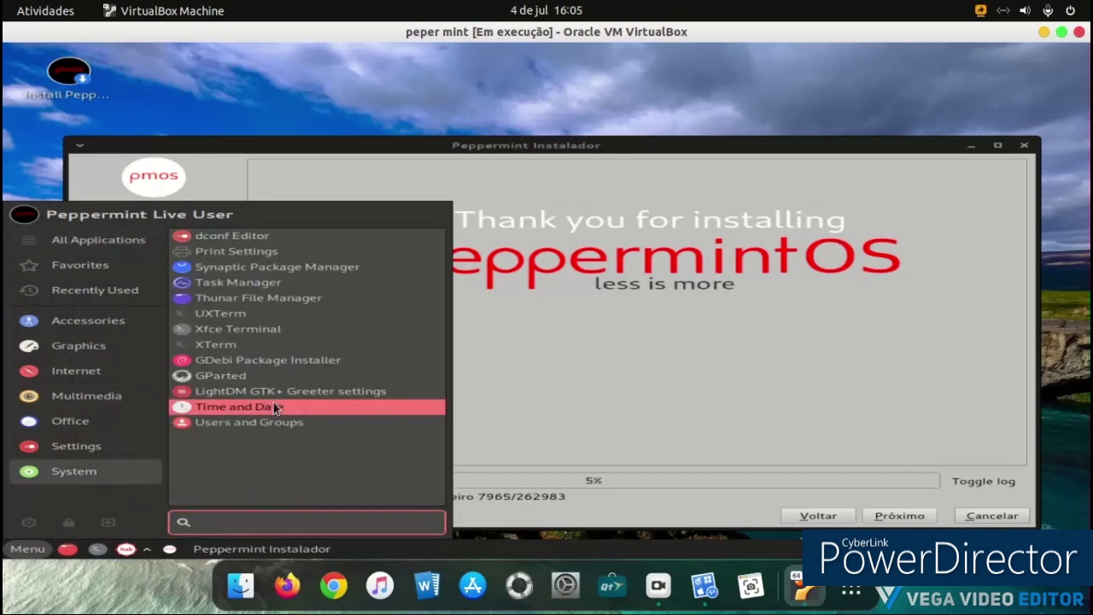
click(277, 380)
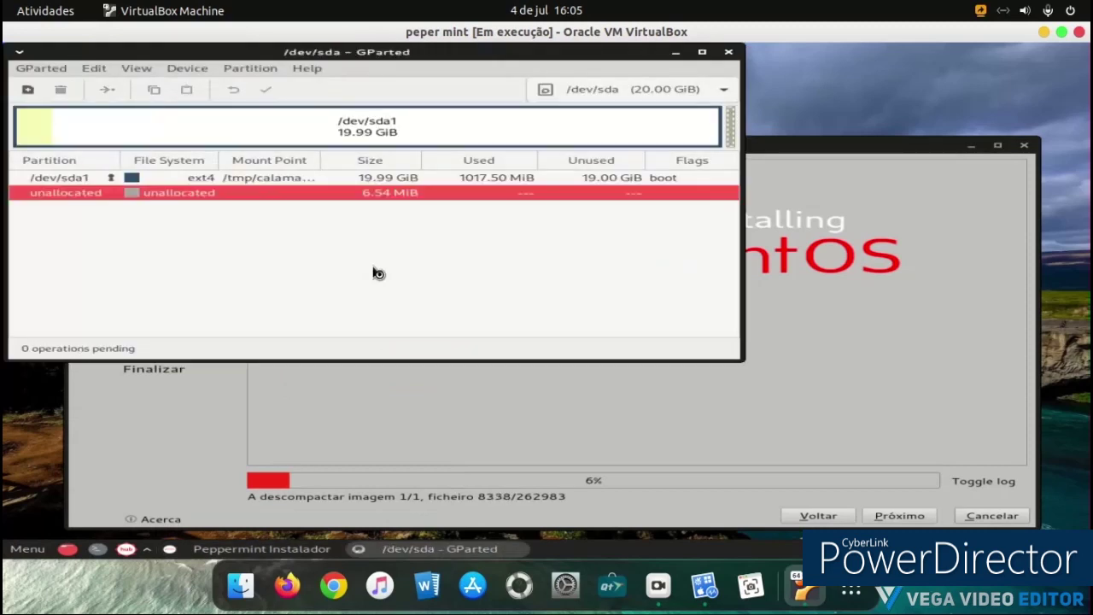
click(728, 52)
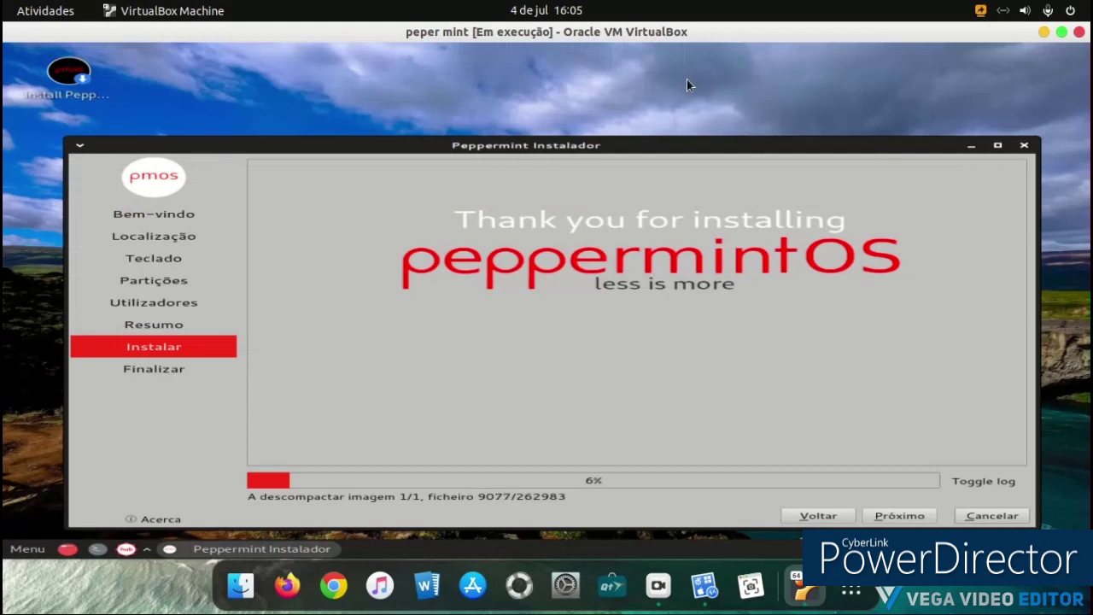
Step: Open Task Manager from Accessories, move and enlarge it, close it, then list System applications
click(24, 549)
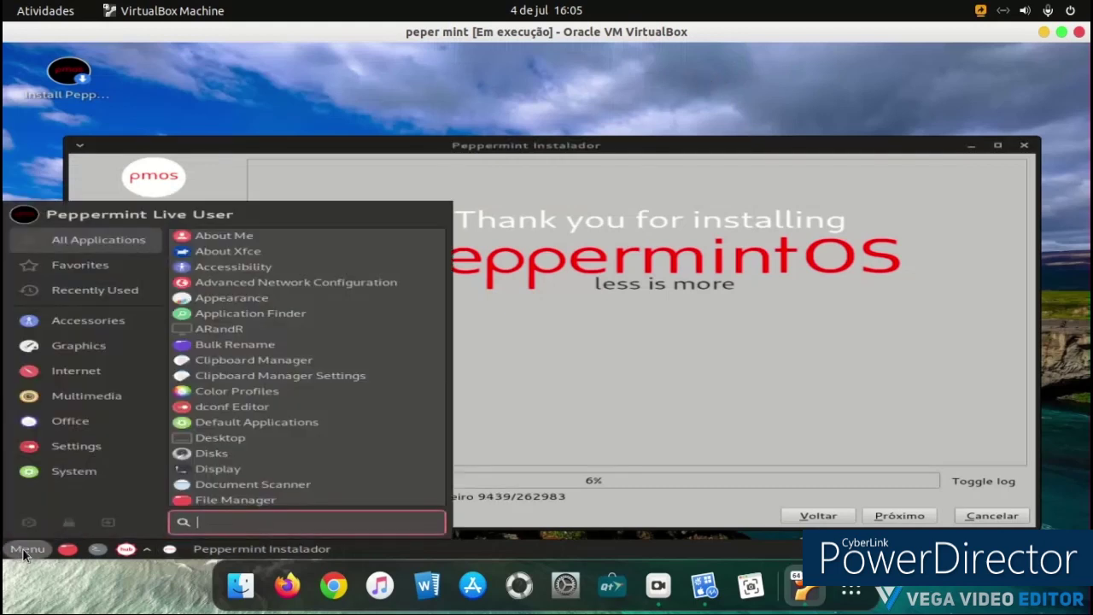
click(65, 364)
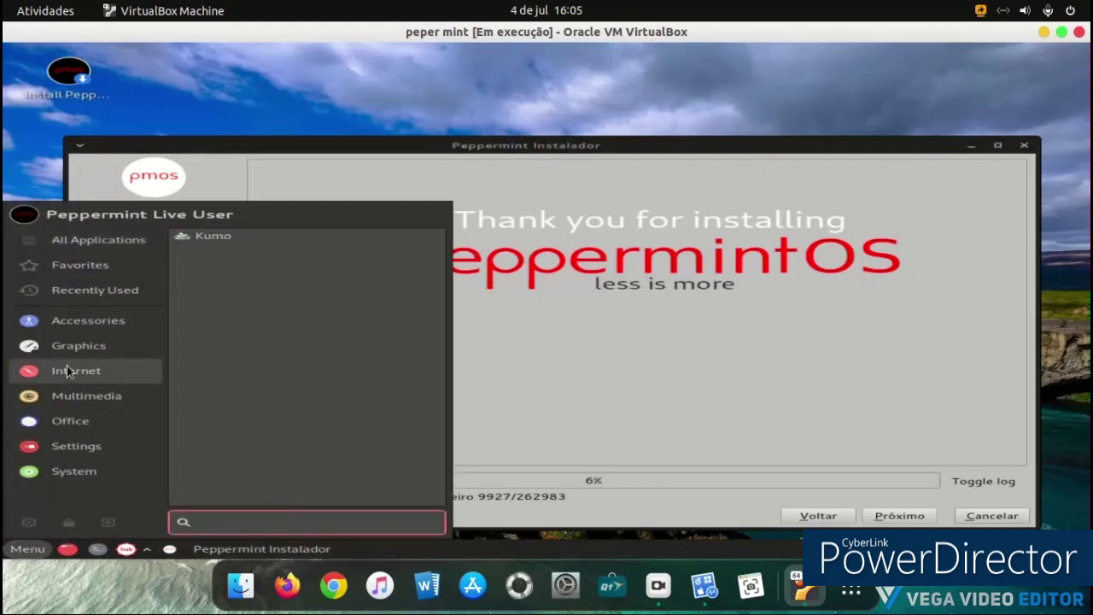
click(75, 356)
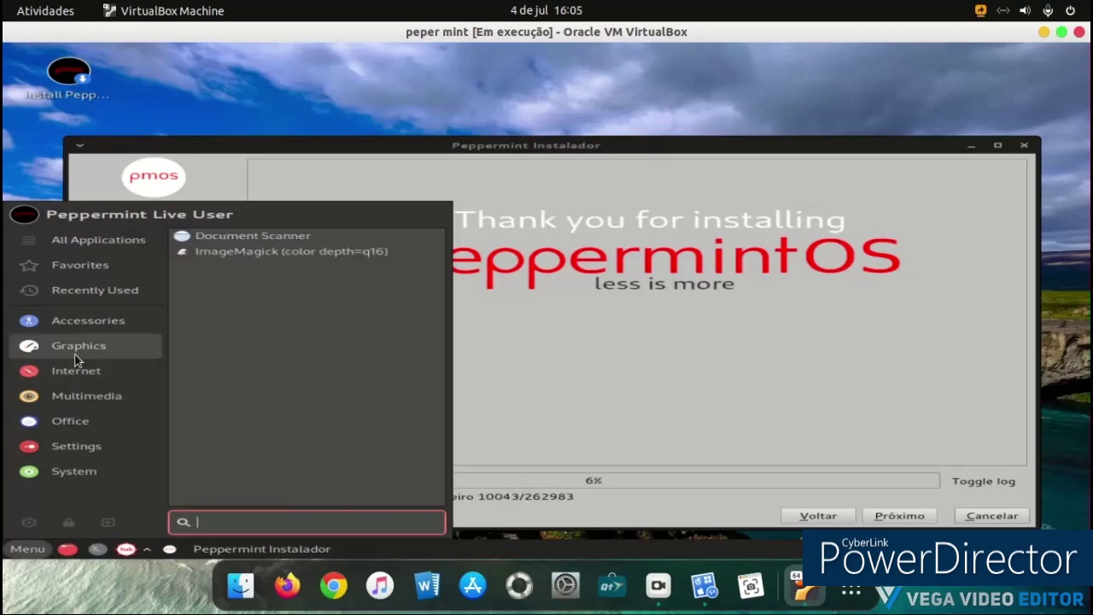
click(88, 333)
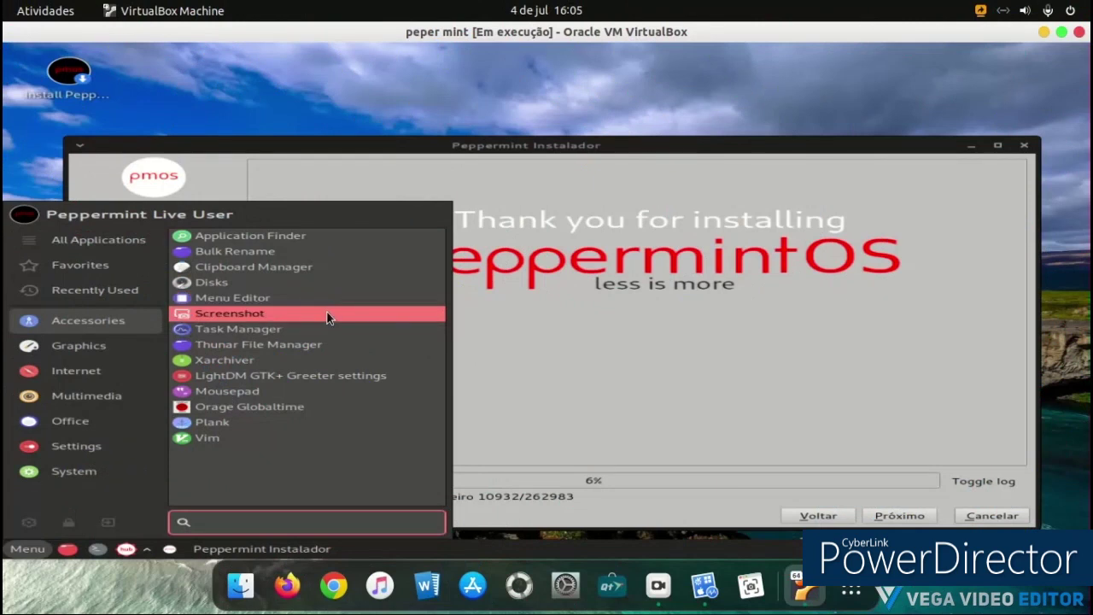
click(327, 330)
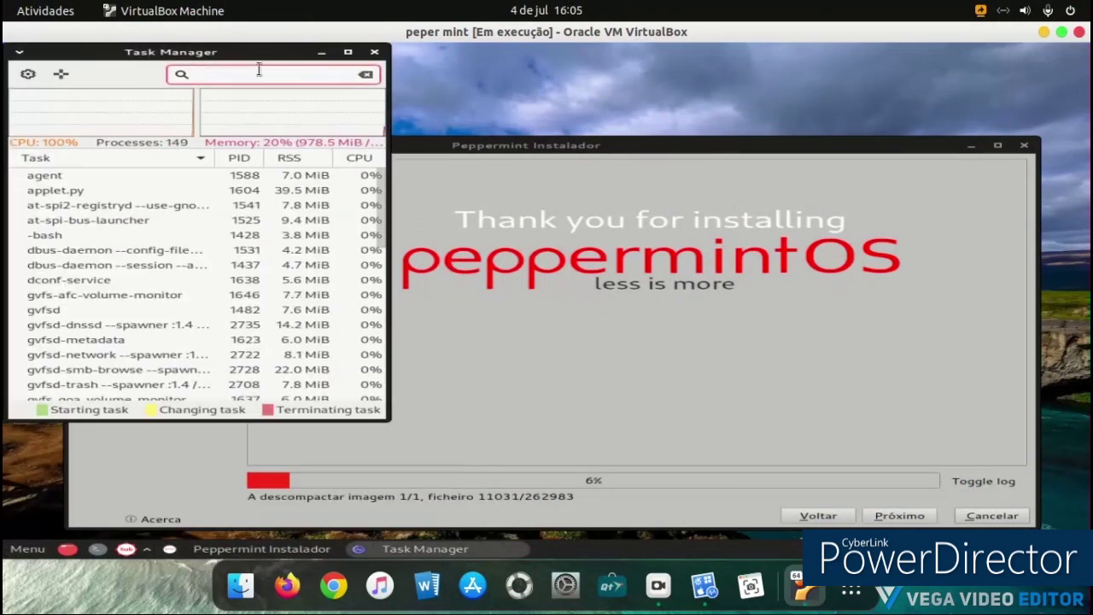
drag(254, 62, 463, 101)
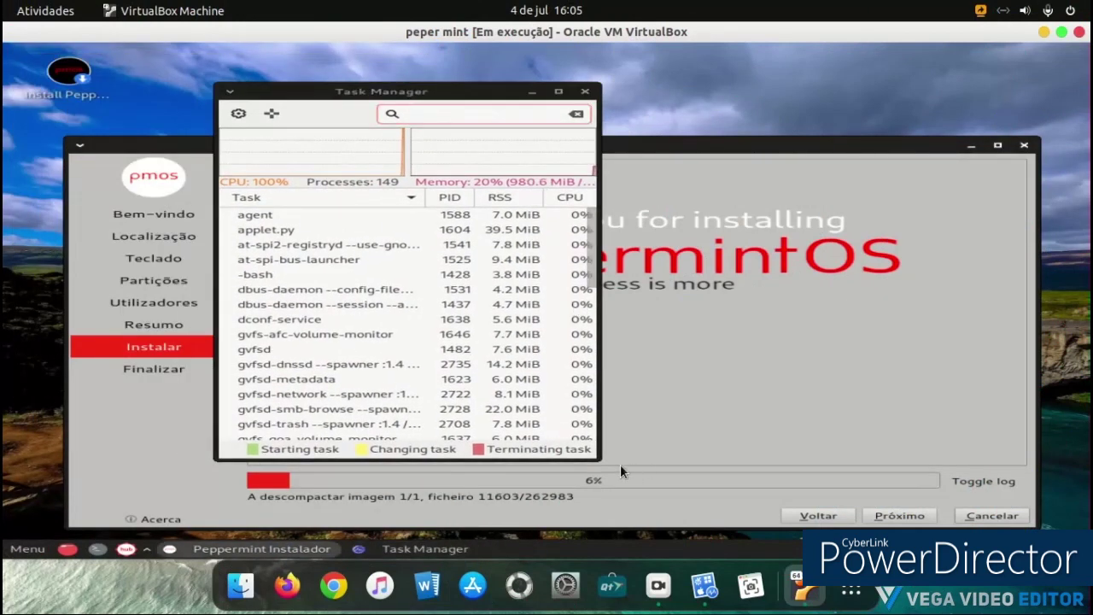
drag(596, 453, 867, 504)
click(851, 91)
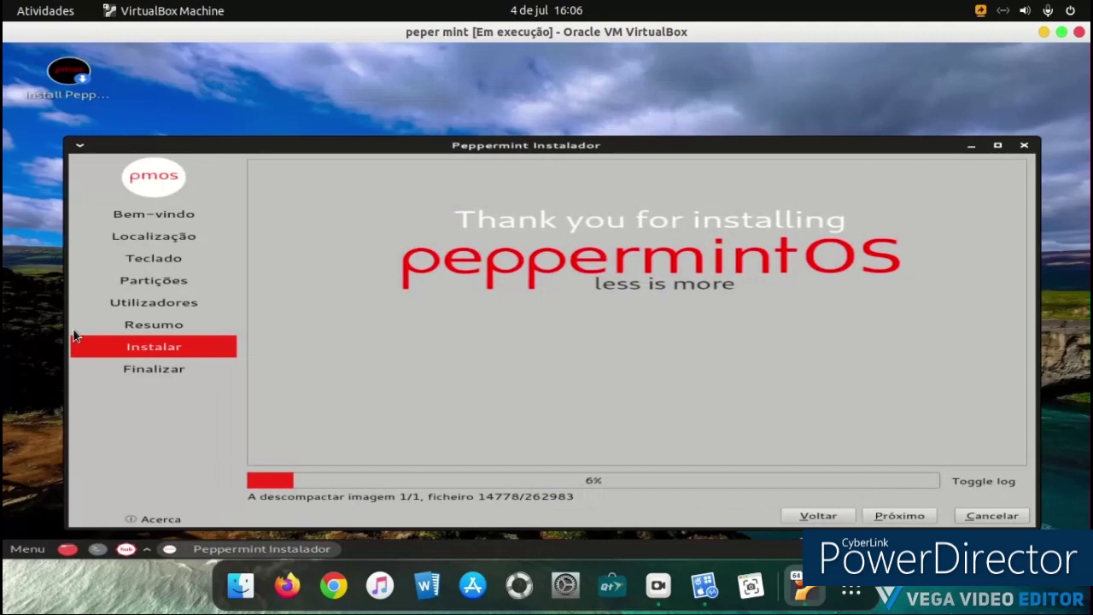
click(27, 549)
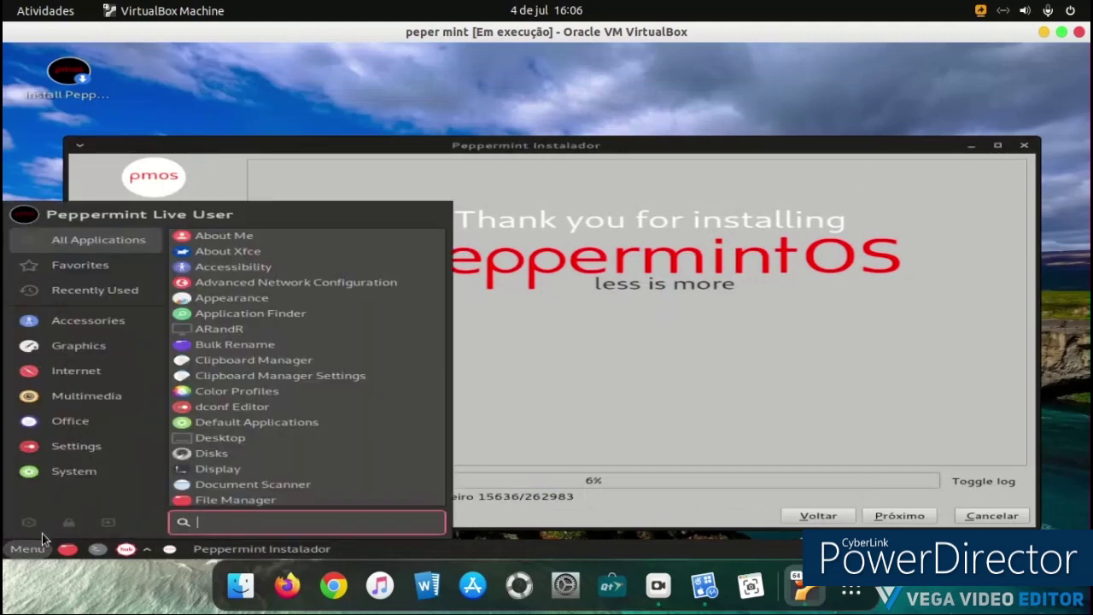
click(62, 479)
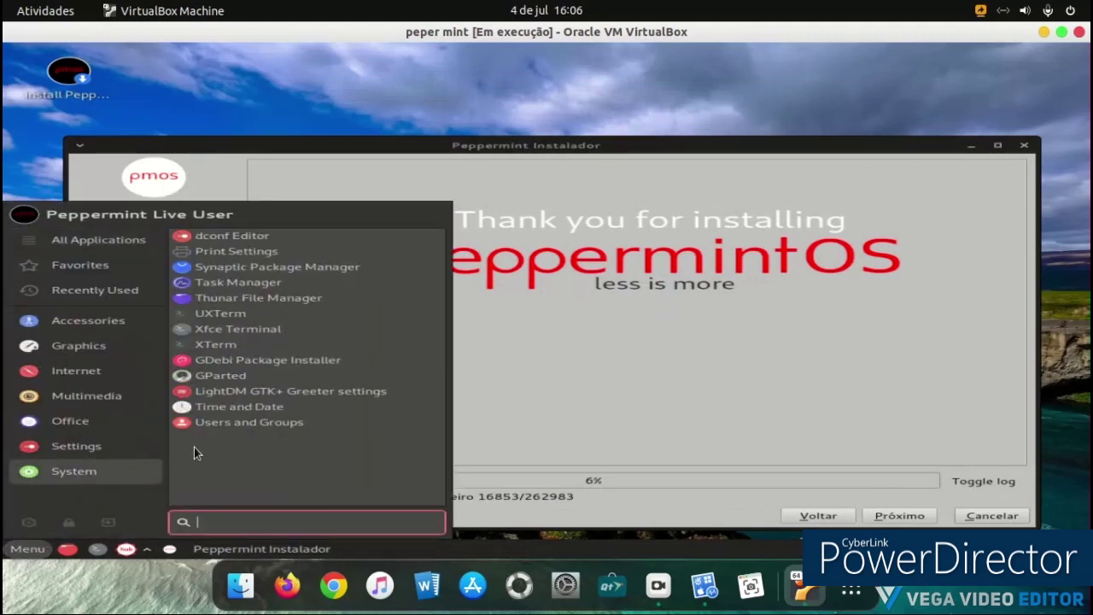
Step: In LightDM GTK+ Greeter settings, set the default user image to avatar-default-symbolic.symbolic
click(229, 397)
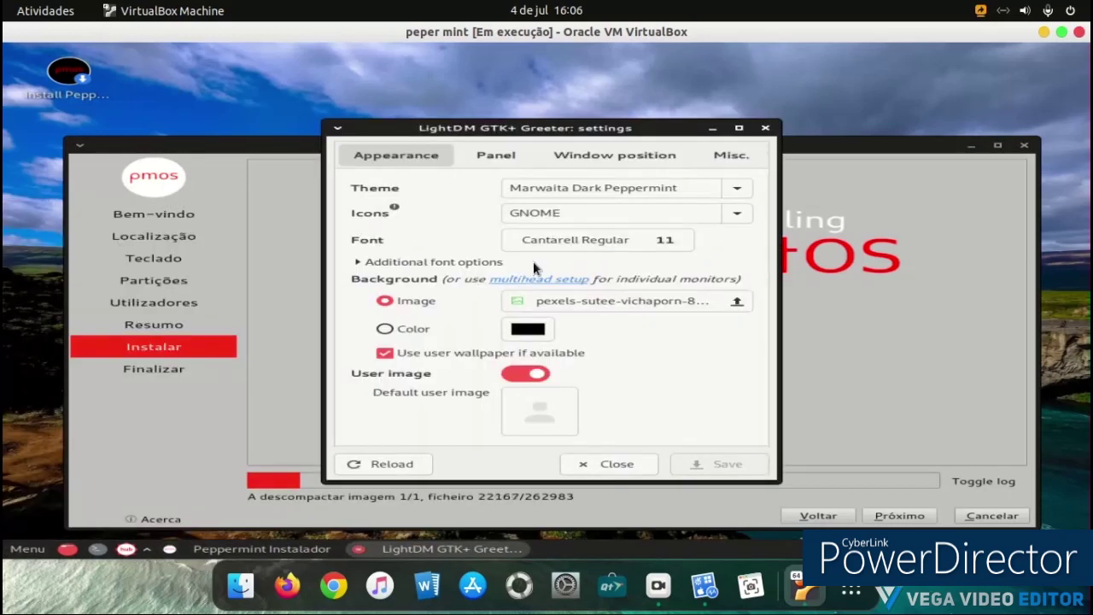
click(542, 373)
click(551, 403)
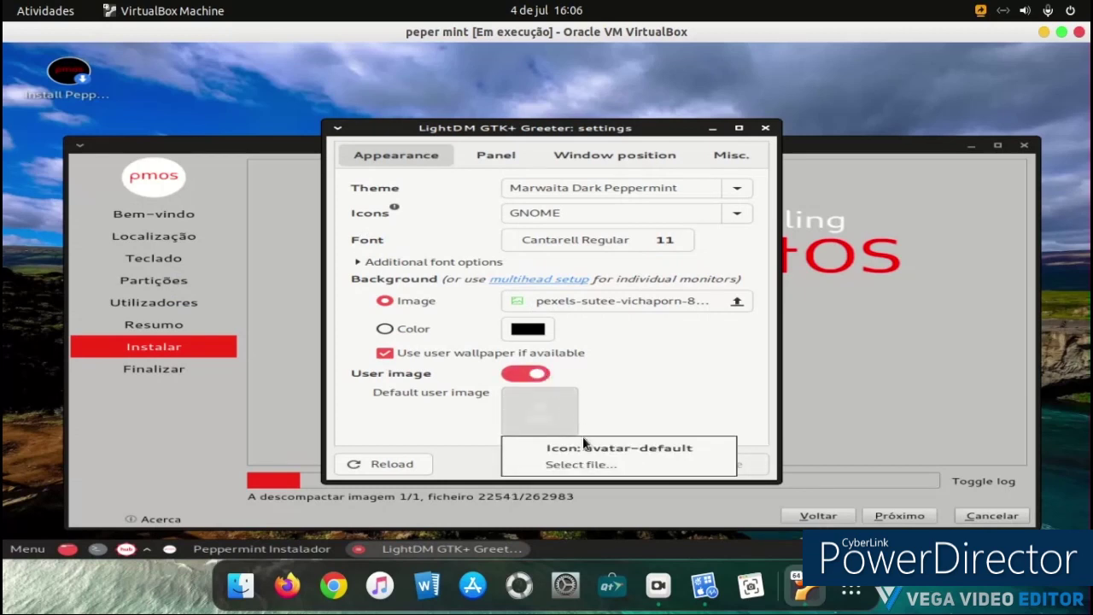
click(584, 446)
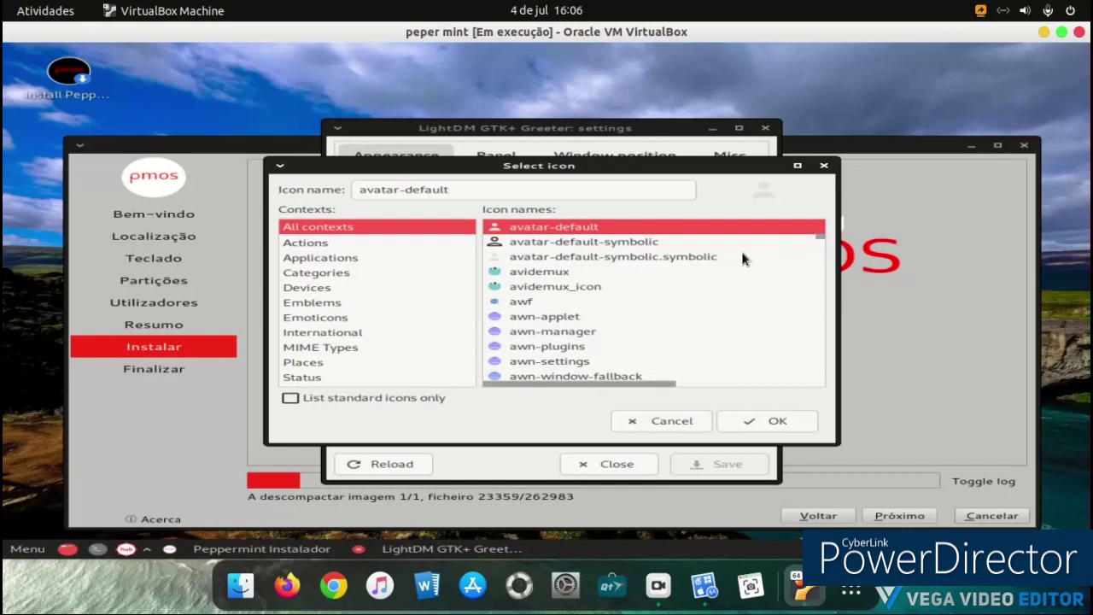
click(619, 286)
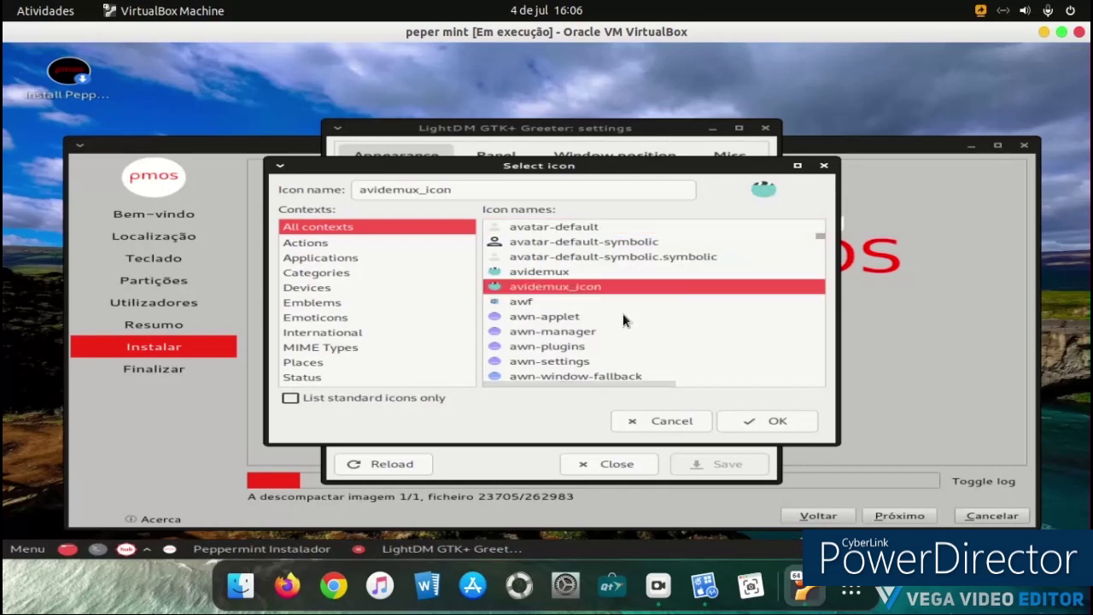
click(582, 260)
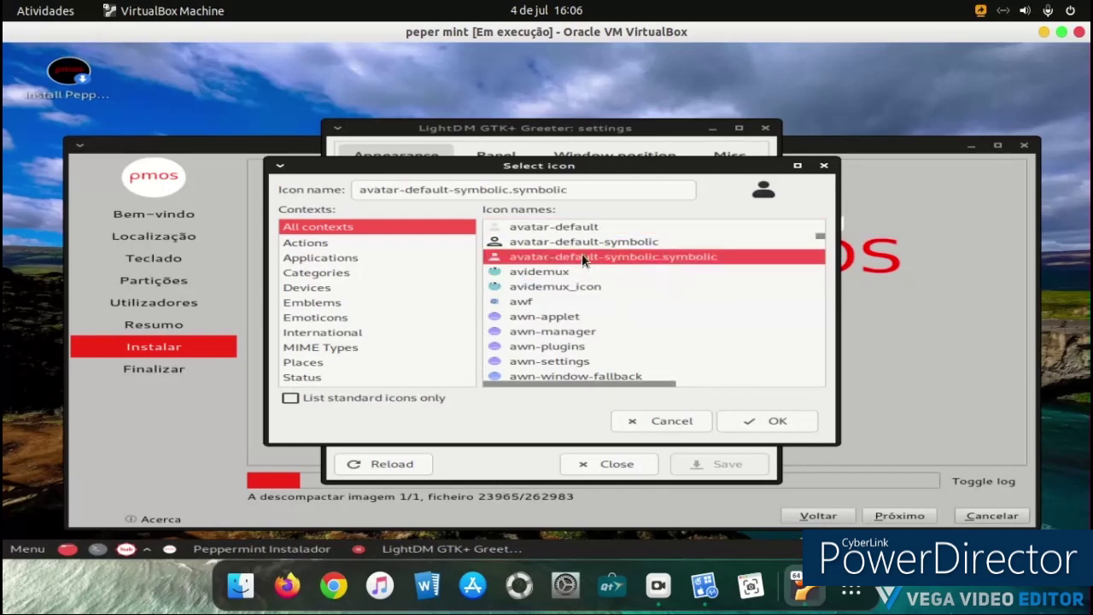
click(755, 422)
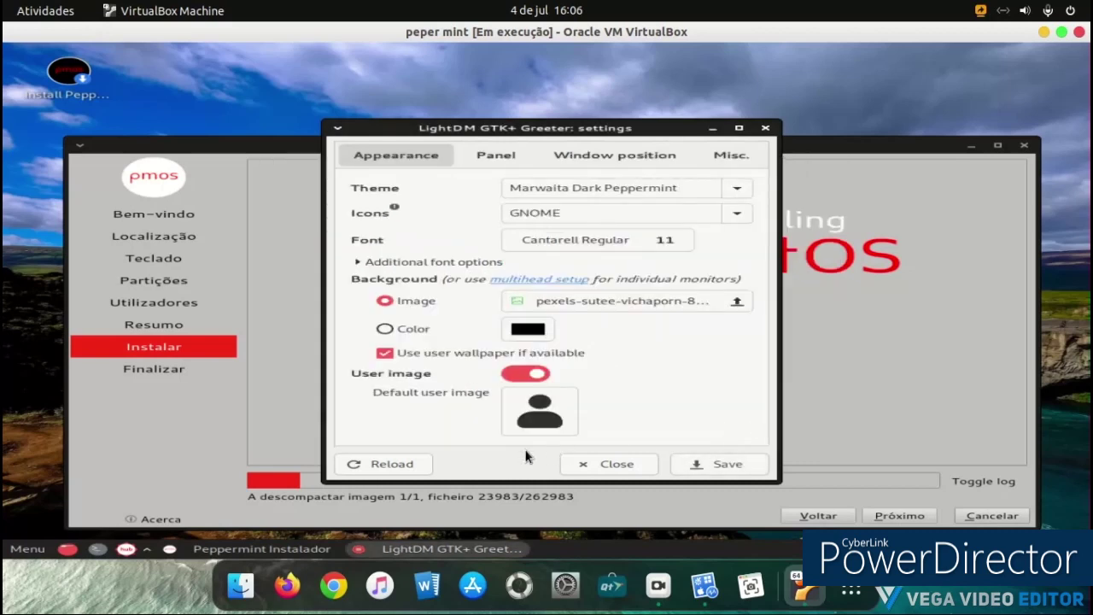
Step: Save the greeter settings, view the Panel tab, and close the window
click(697, 462)
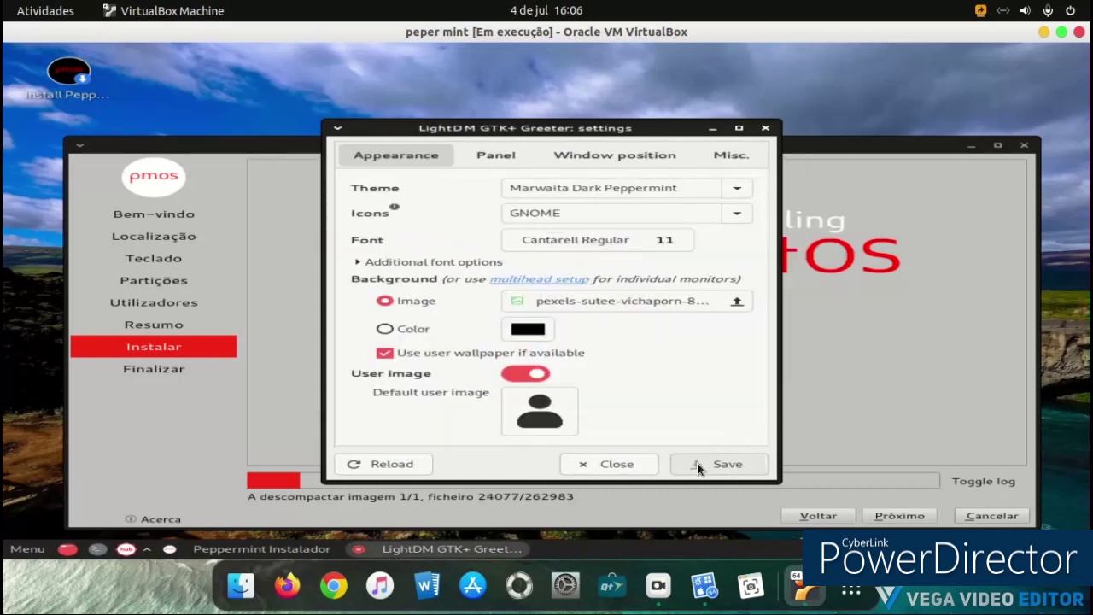
click(479, 162)
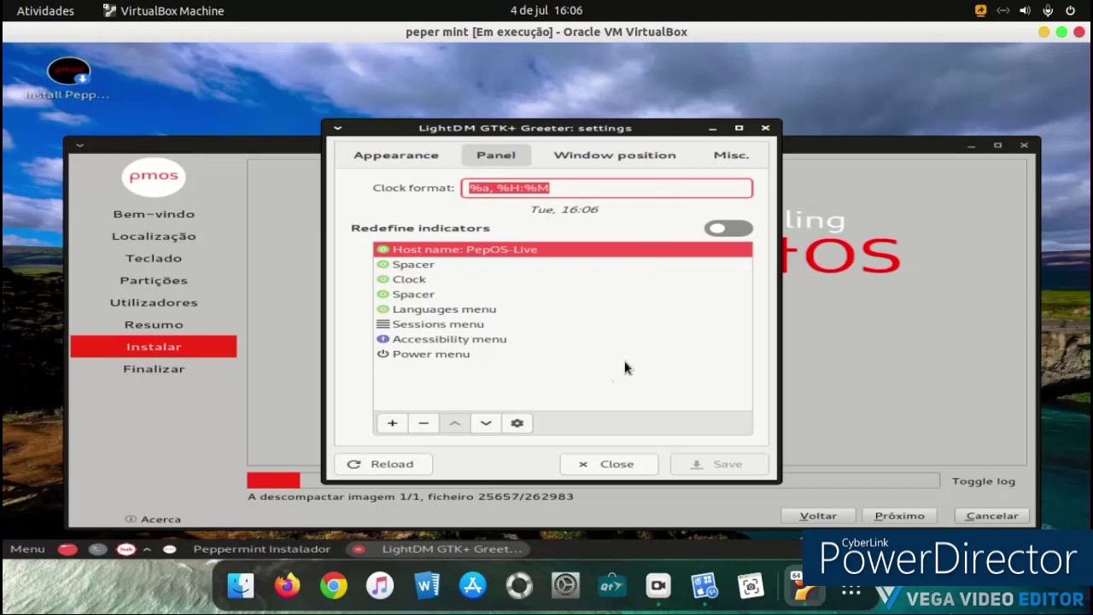
click(590, 462)
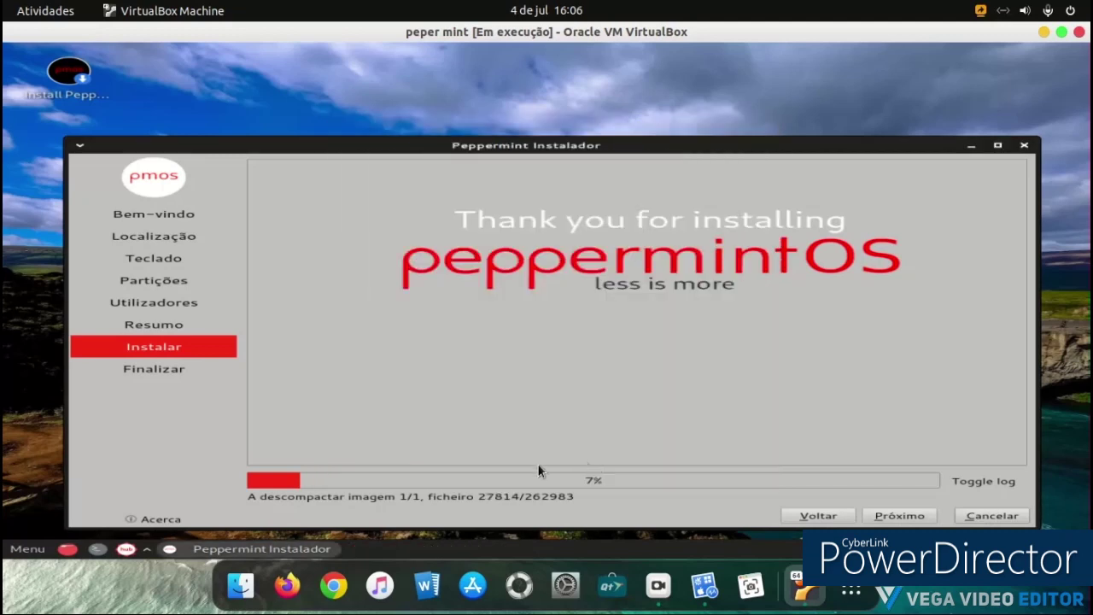
Step: Launch Appearance from the Settings category of the applications menu
click(23, 549)
mouse_move(119, 464)
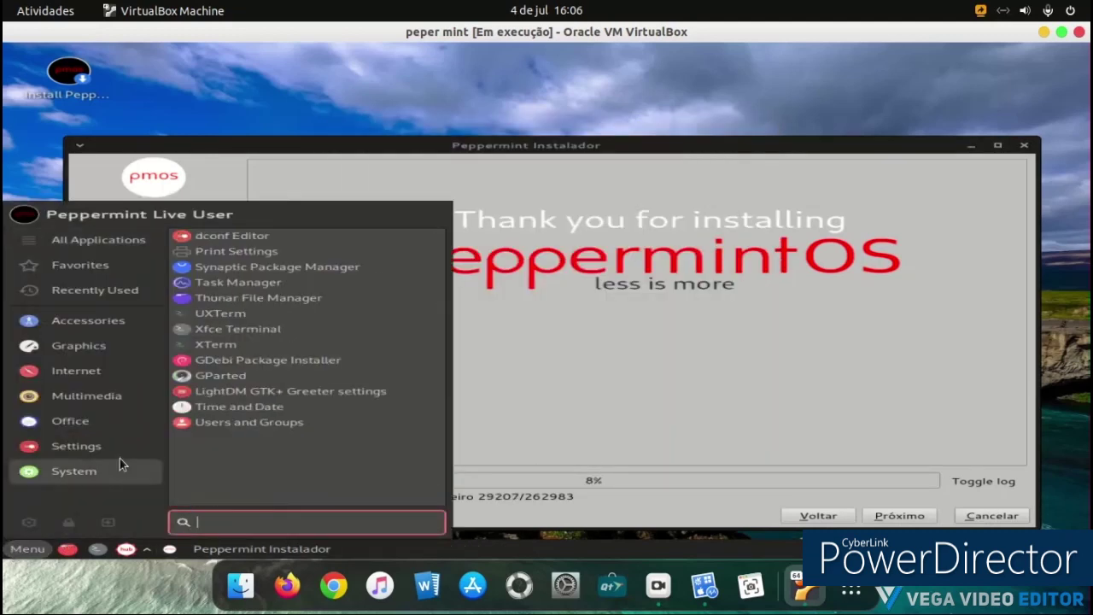
mouse_move(124, 408)
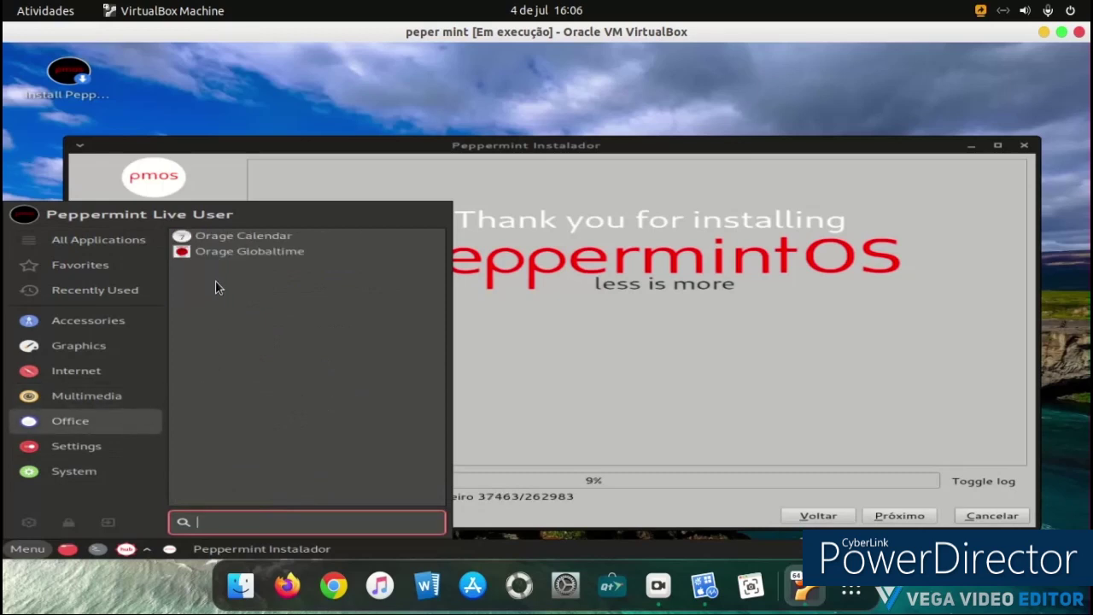
mouse_move(47, 442)
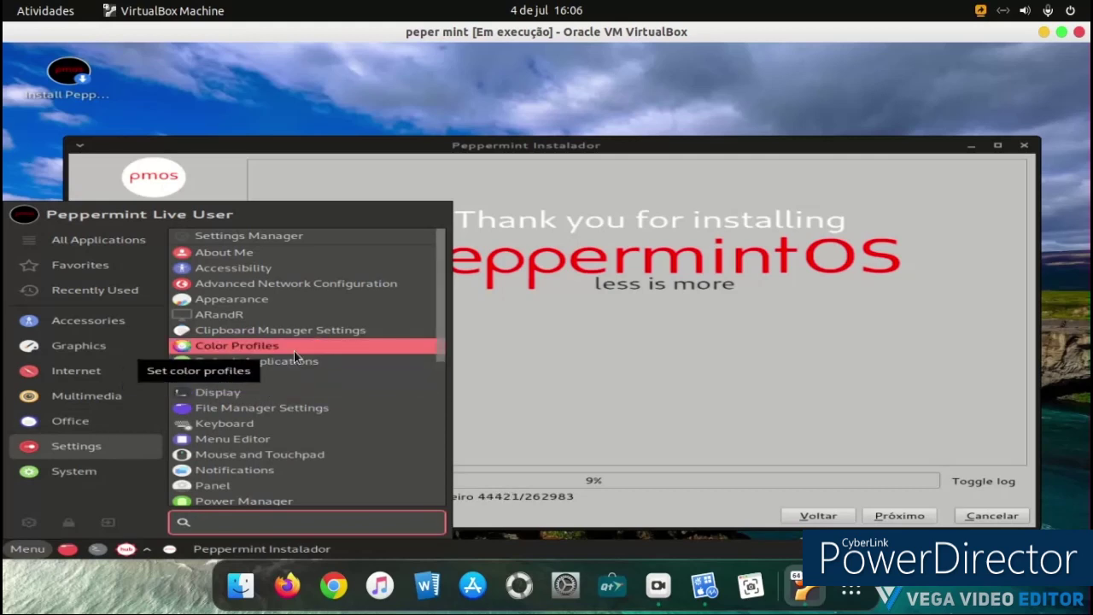
click(299, 301)
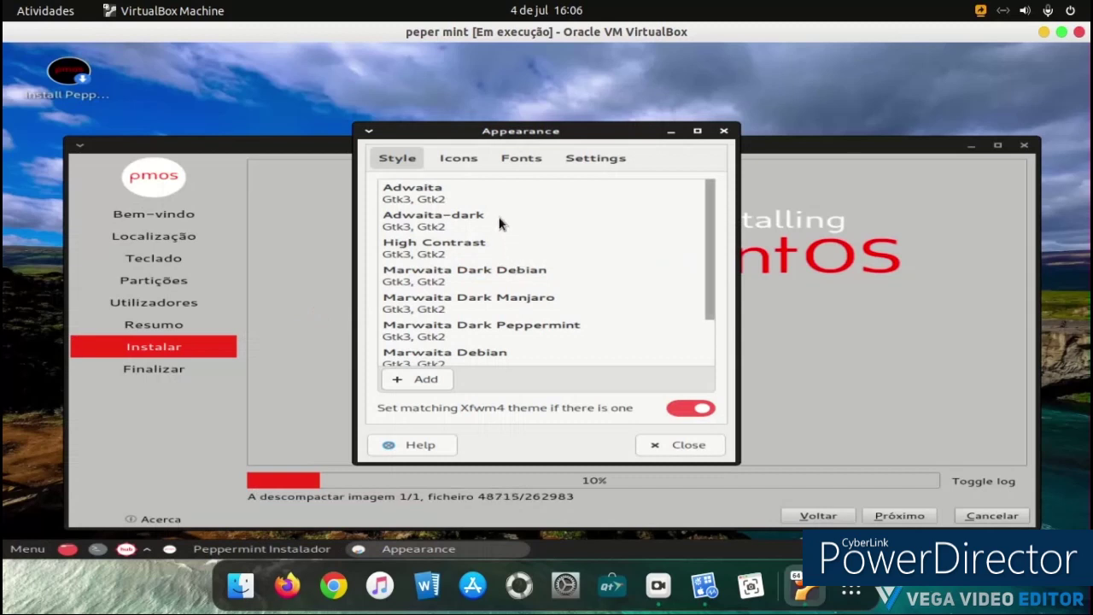
Step: Switch the icon theme to Tela circle green on the Icons tab
click(453, 160)
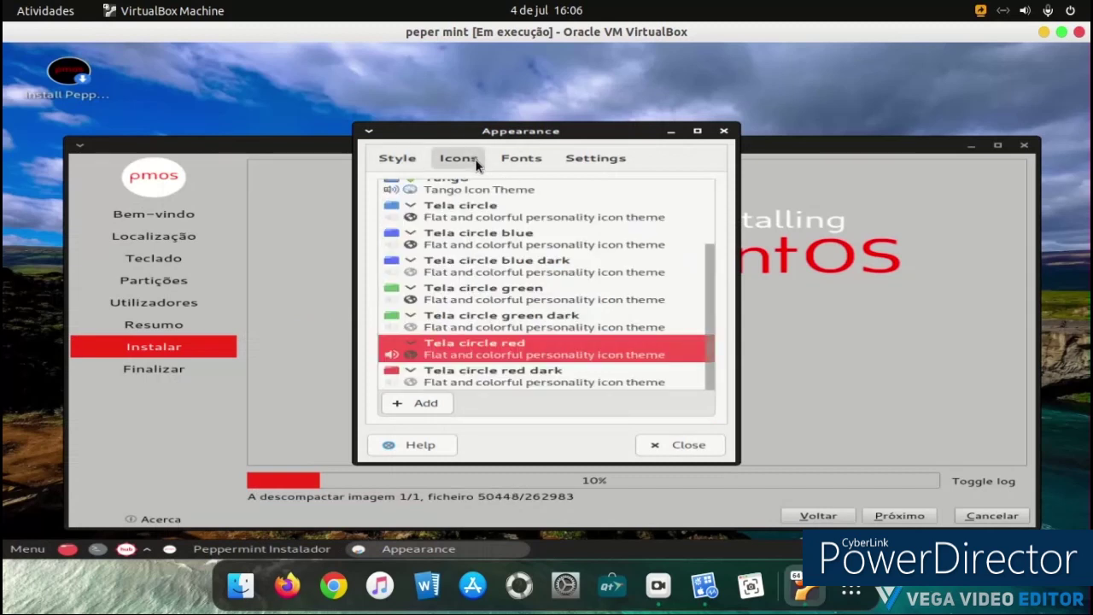
click(566, 296)
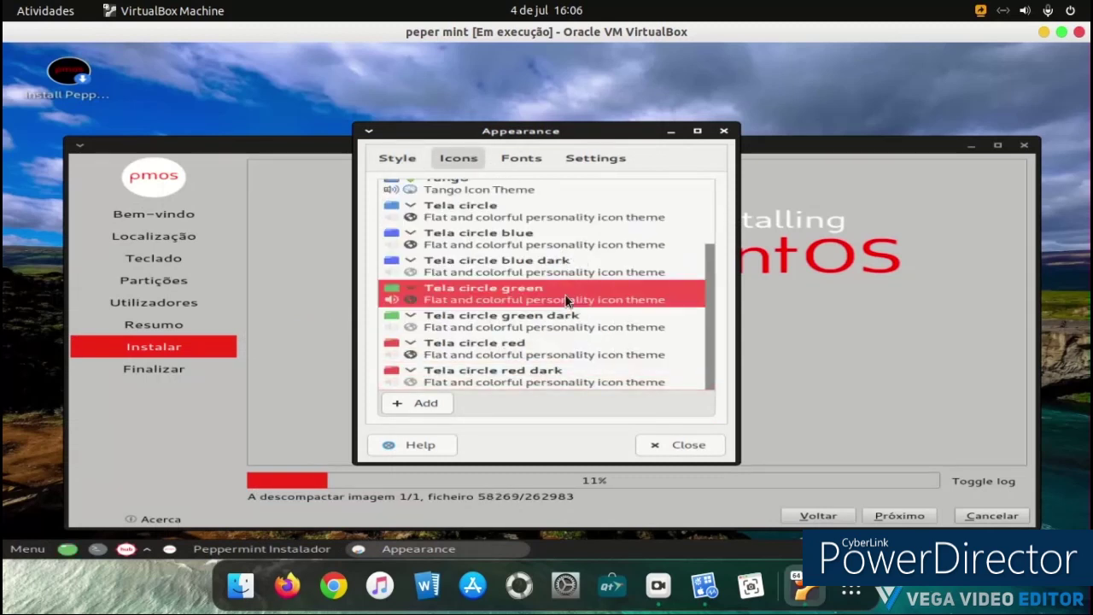
click(33, 548)
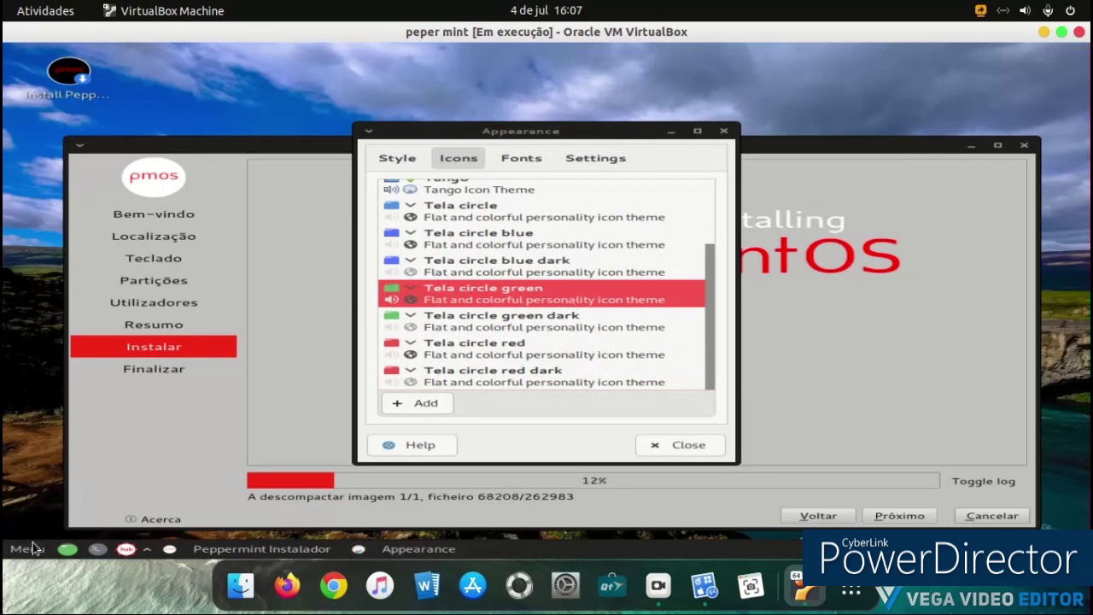
click(551, 170)
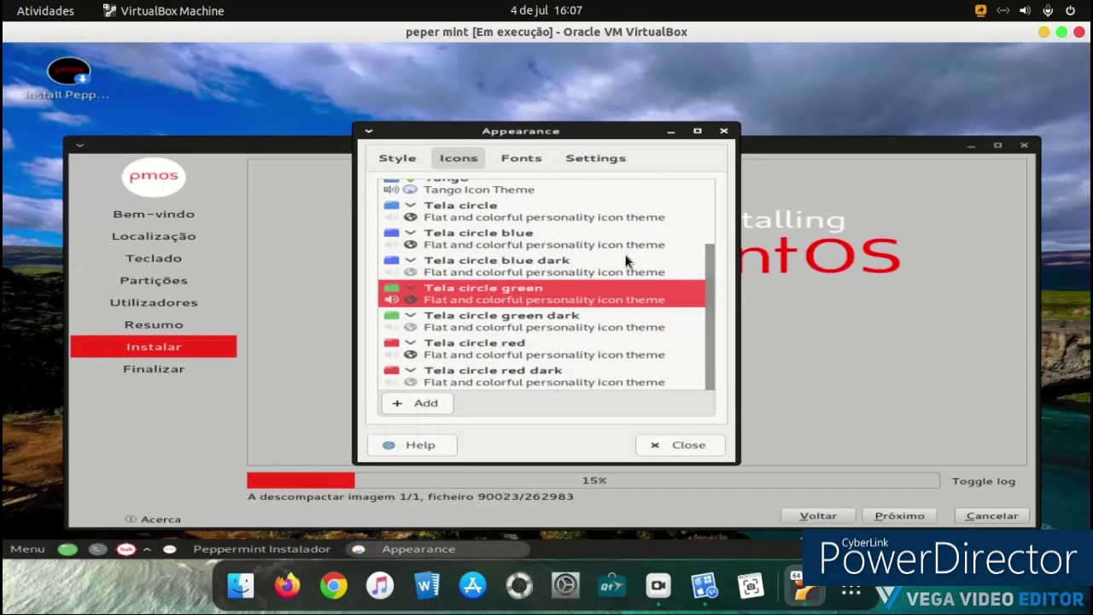
Step: Look through the Fonts and Settings tabs of Appearance
scroll(614, 270, up, 4)
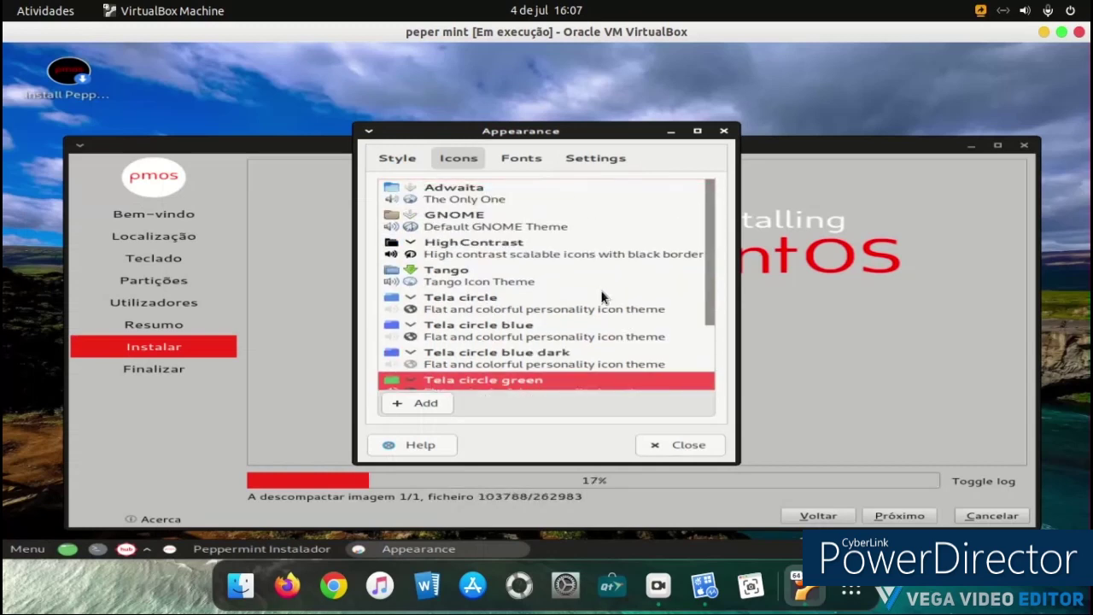
scroll(601, 292, down, 3)
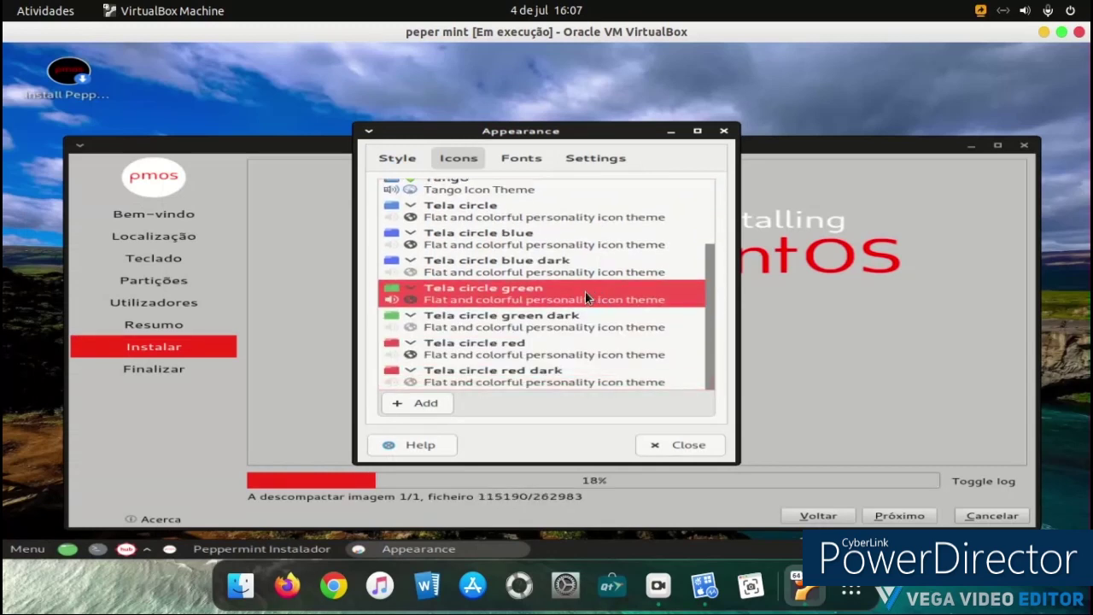
click(520, 160)
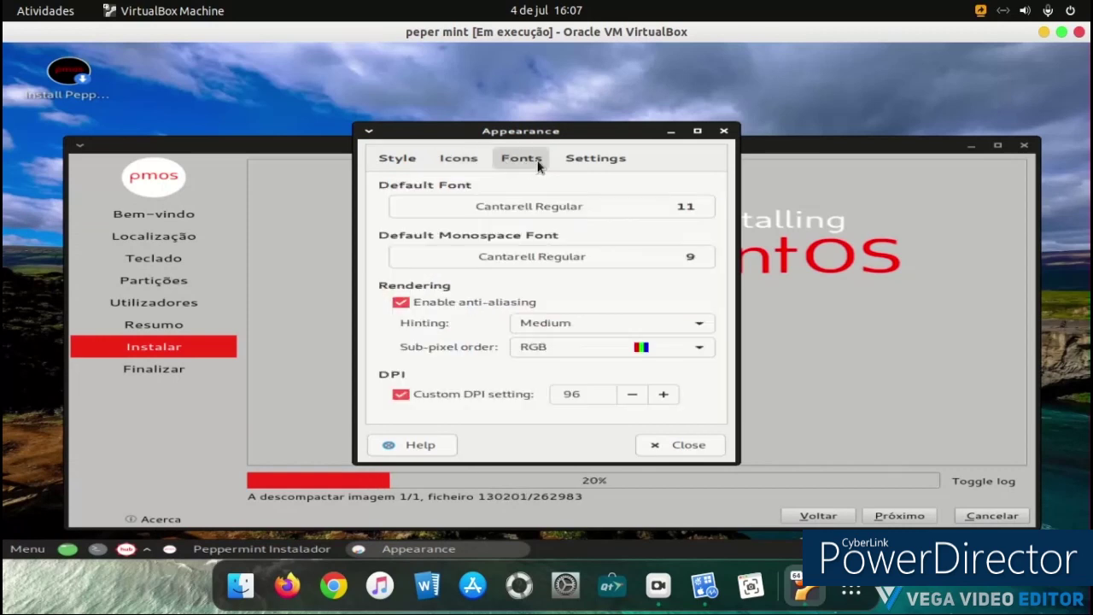
click(567, 158)
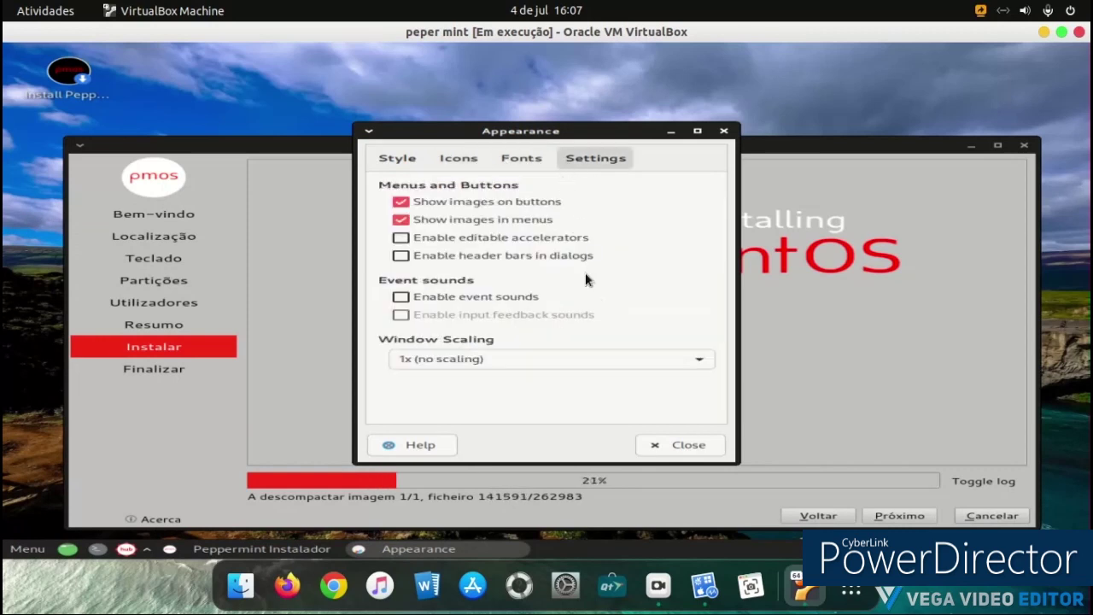
Step: Close Appearance and launch the Plank dock from the All Applications list
click(671, 452)
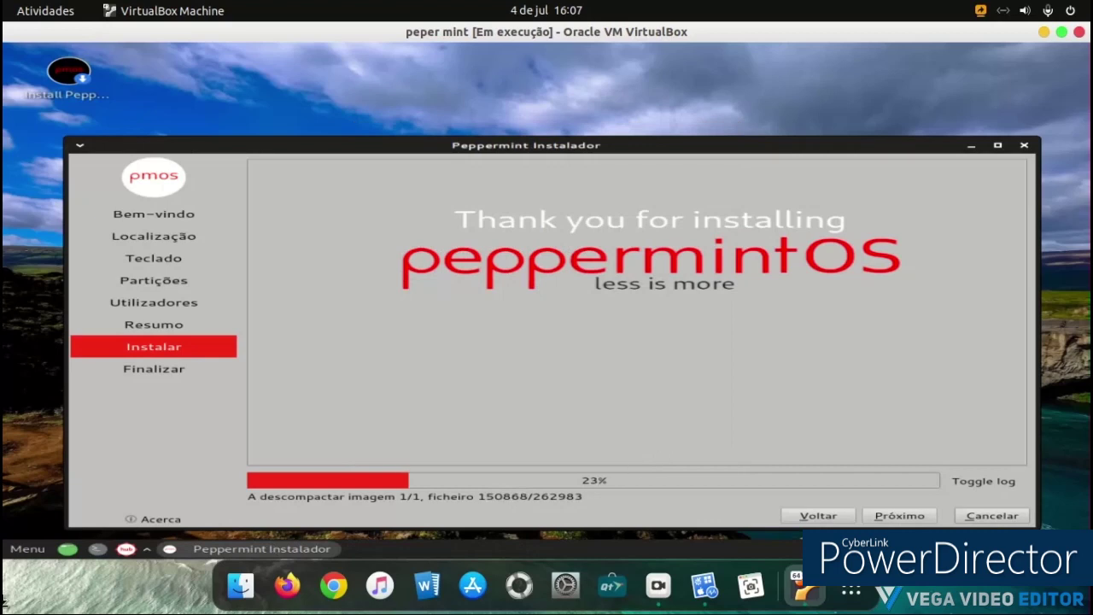
click(28, 549)
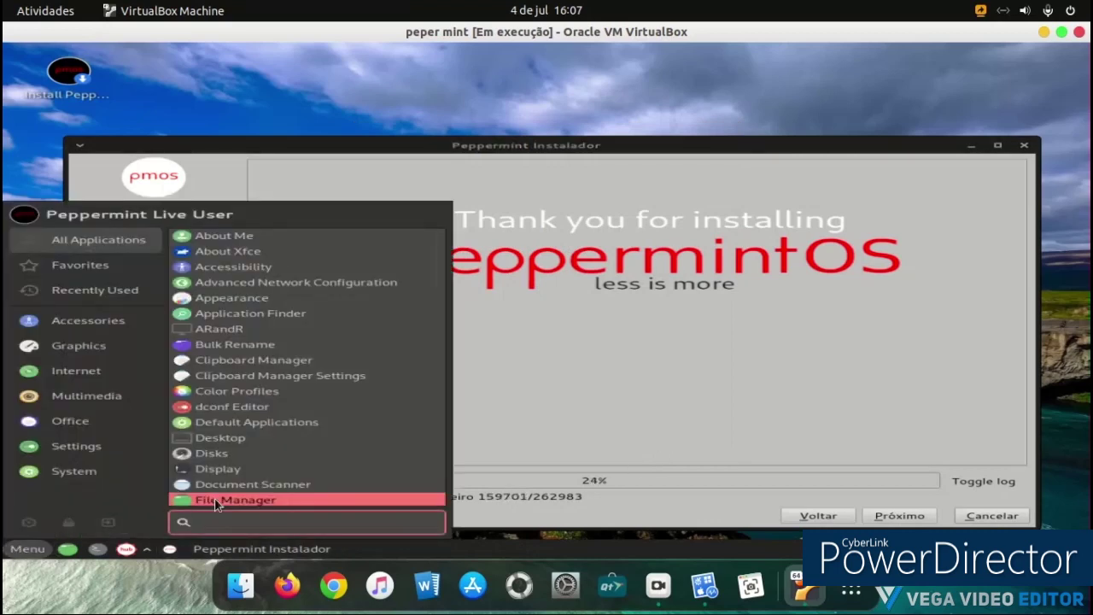
scroll(283, 436, down, 2)
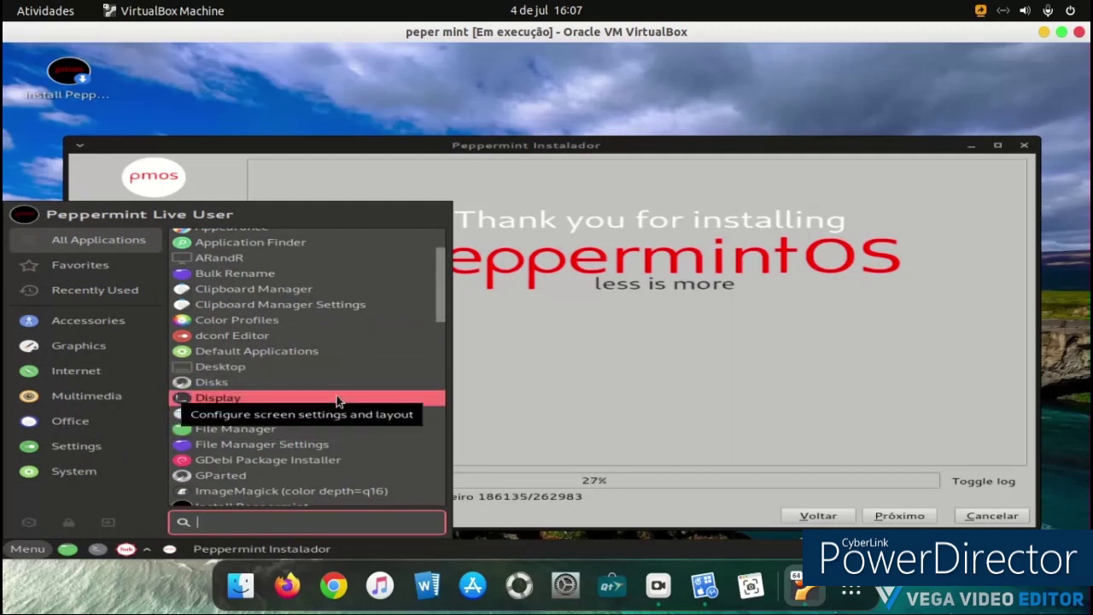
scroll(337, 395, down, 1)
scroll(337, 394, down, 1)
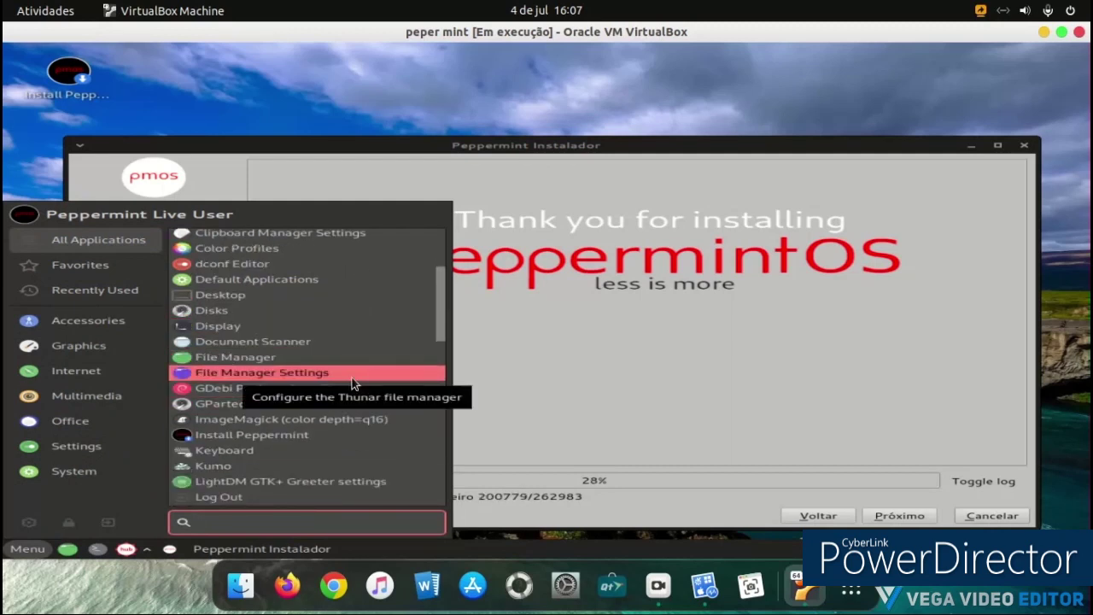
scroll(352, 378, down, 1)
scroll(351, 375, down, 1)
scroll(351, 377, down, 2)
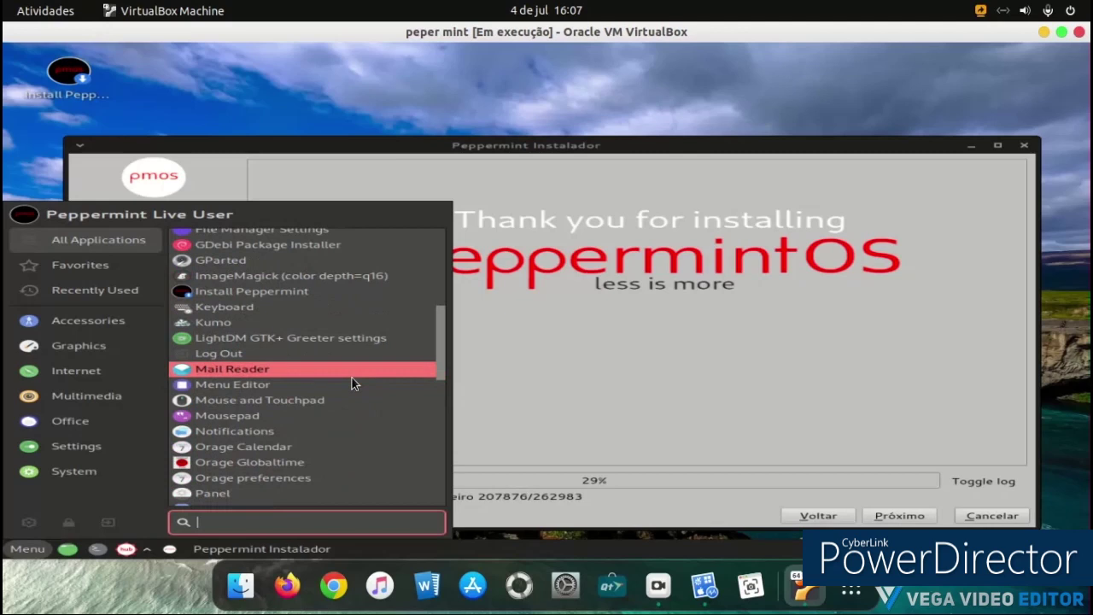
scroll(352, 378, down, 2)
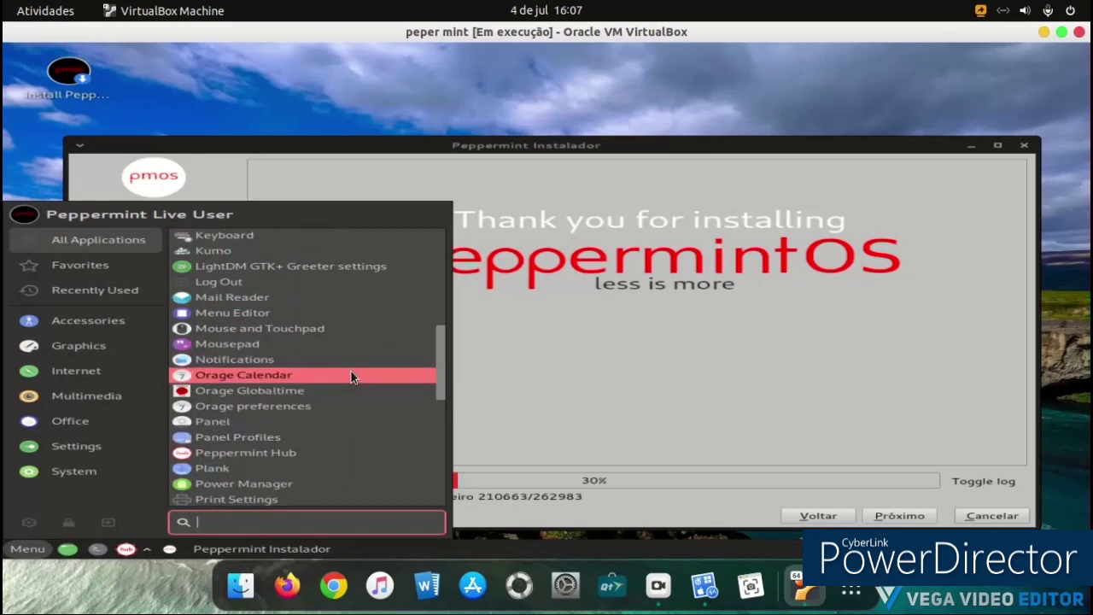
scroll(352, 375, down, 1)
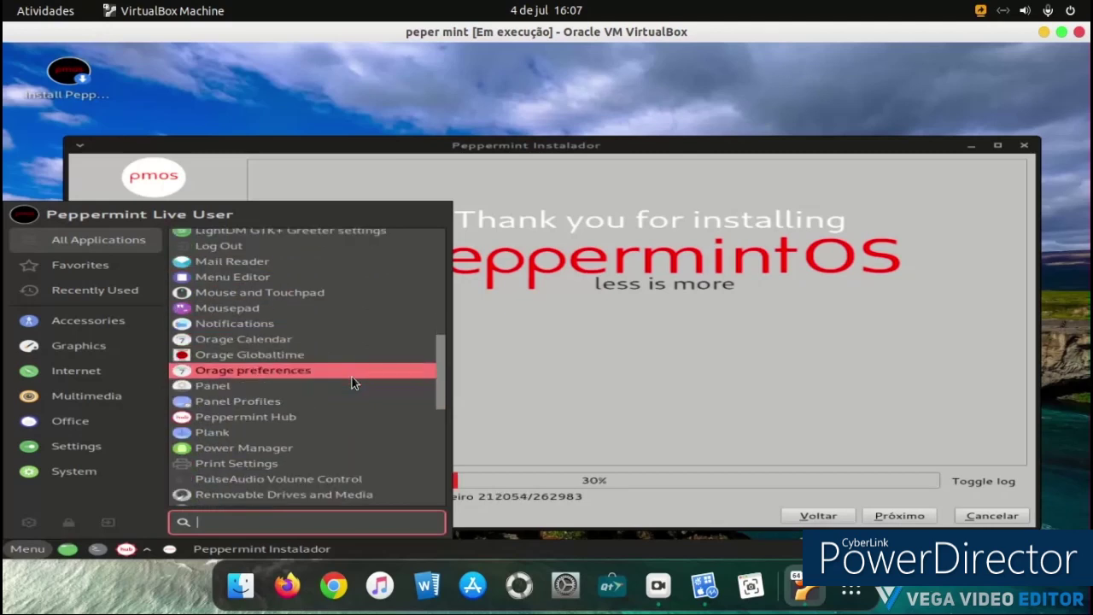
click(339, 432)
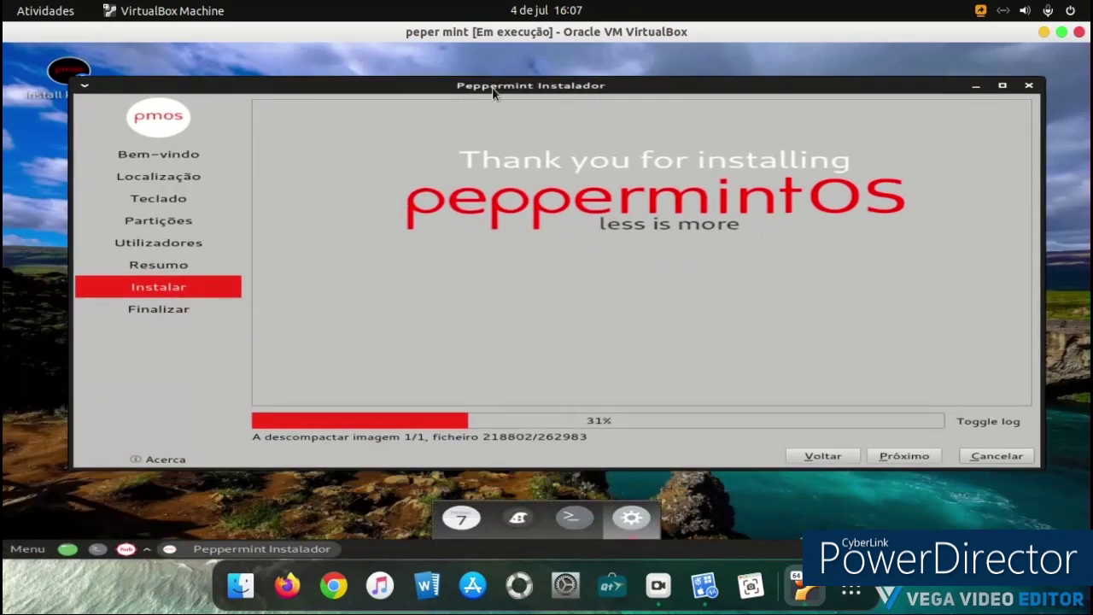
Step: Bring up the About Me (Mugshot) editor and cancel the profile picture dialog unchanged
click(629, 520)
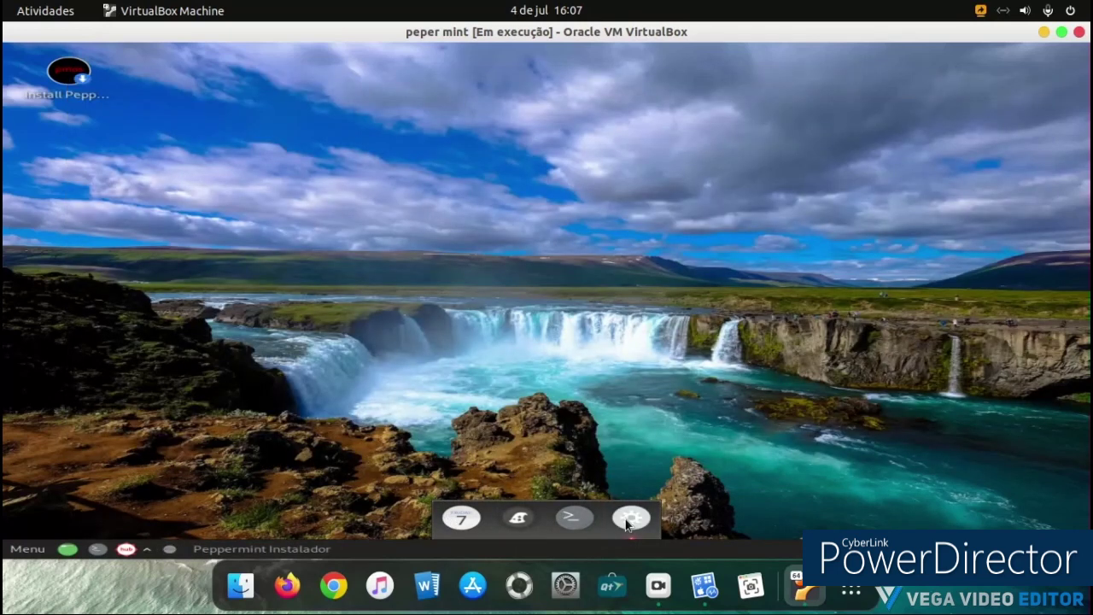
click(629, 521)
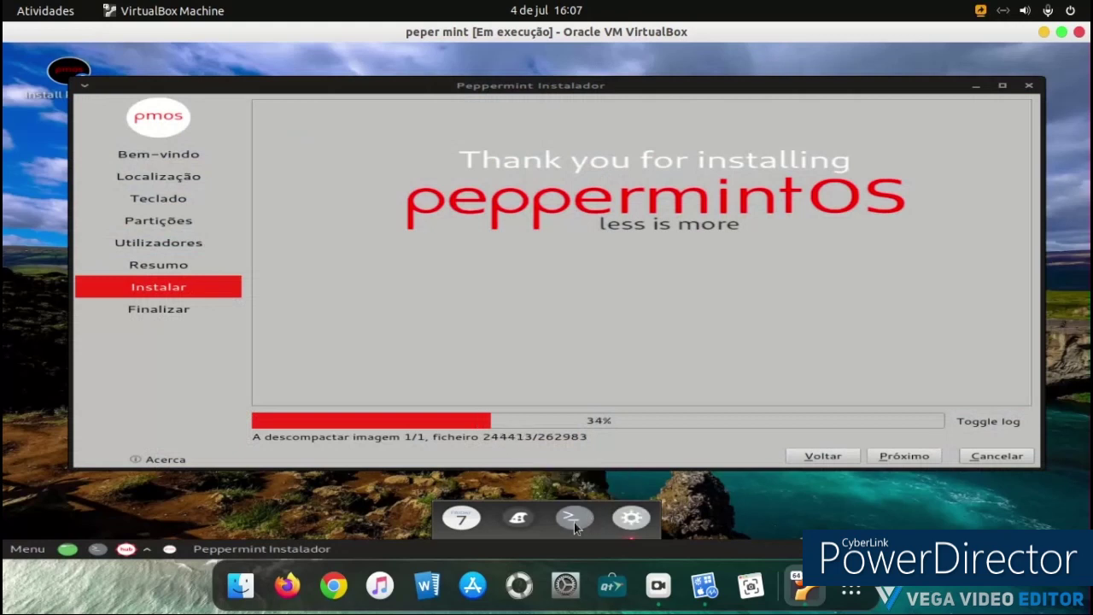
click(27, 548)
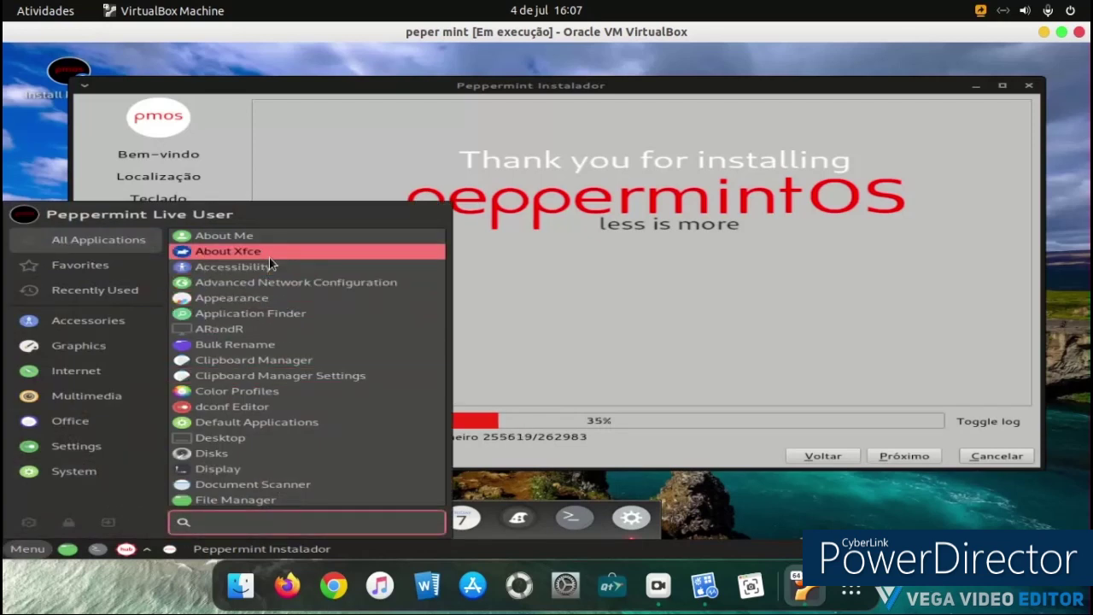
key(Escape)
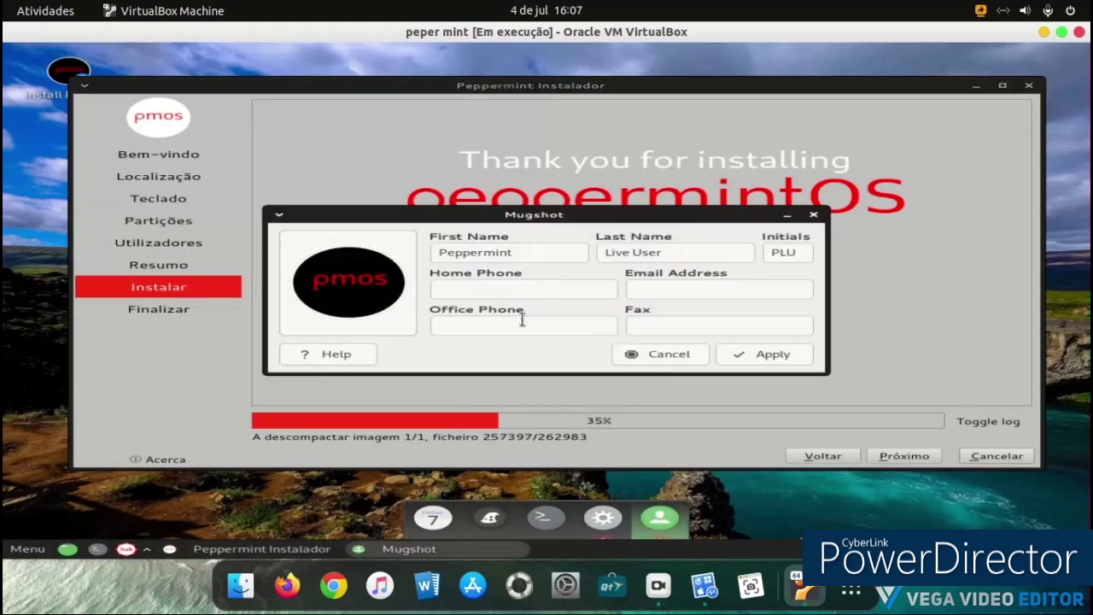
click(361, 282)
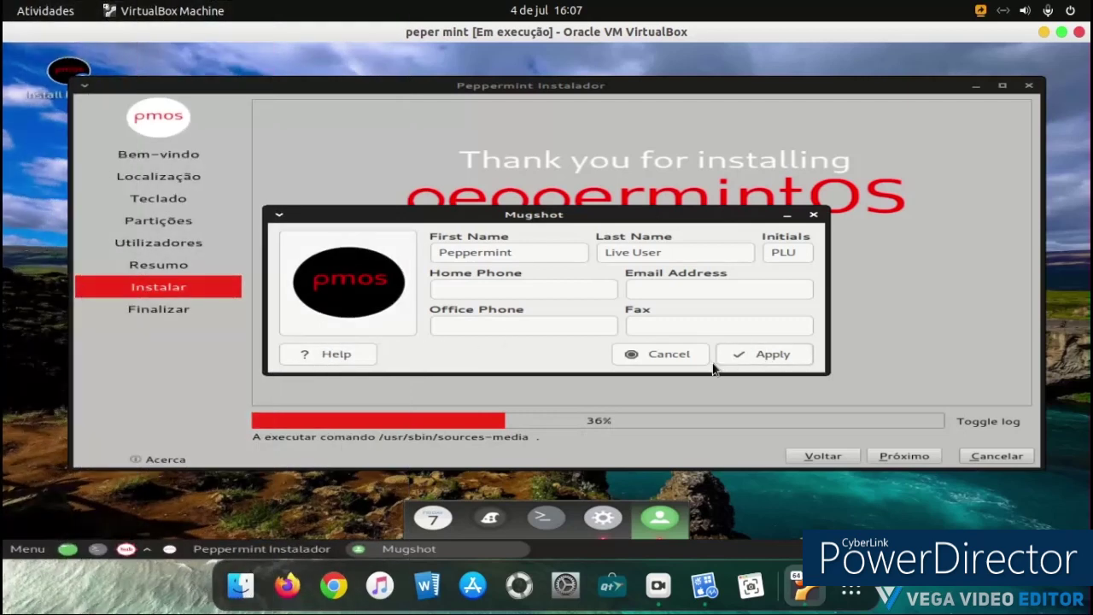
click(688, 360)
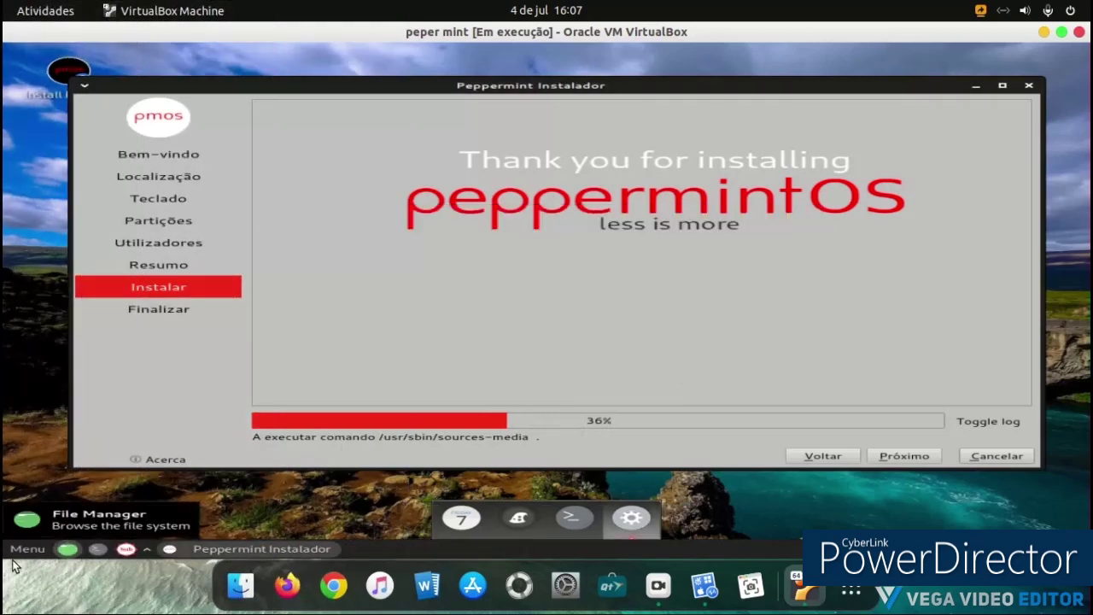
Step: Open Thunar beside the installer and bookmark the peplive home folder
click(69, 551)
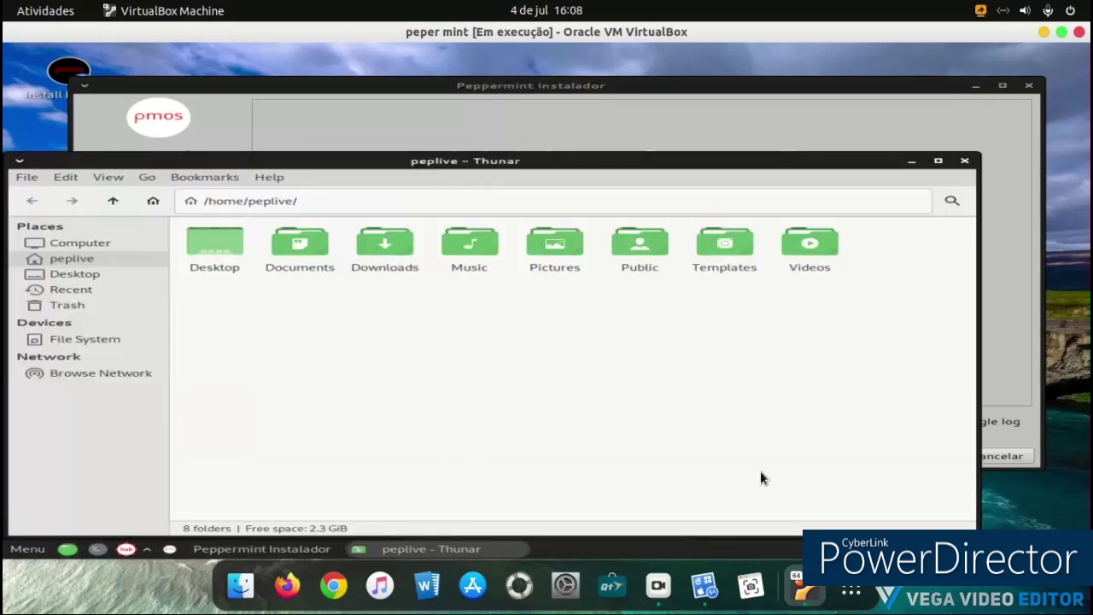
drag(775, 165, 799, 117)
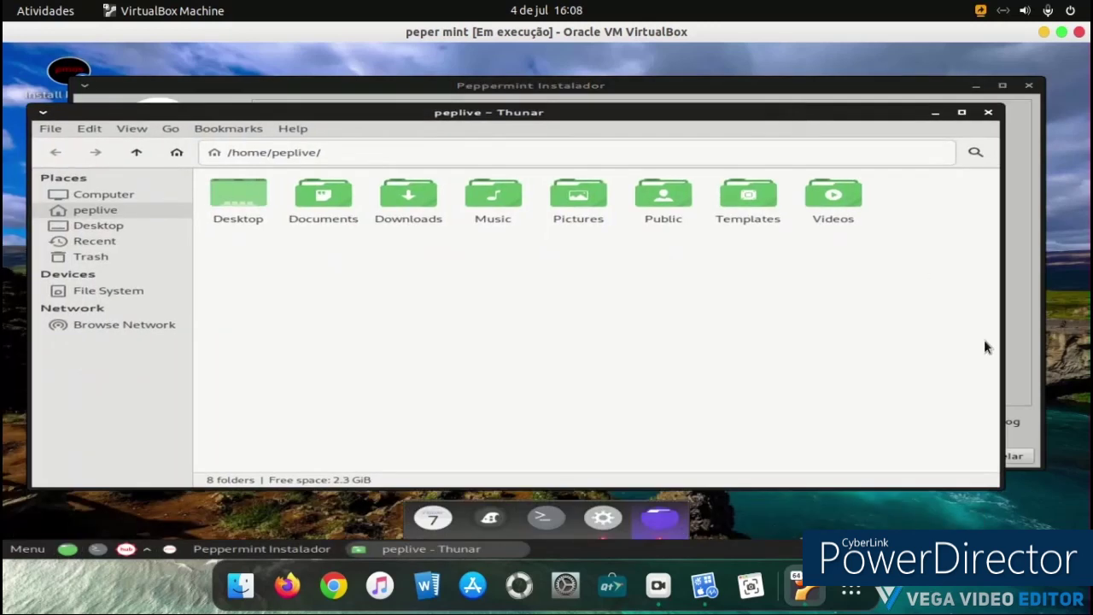
mouse_move(999, 491)
mouse_down()
mouse_move(451, 489)
mouse_move(957, 470)
mouse_move(947, 478)
mouse_move(996, 492)
mouse_up()
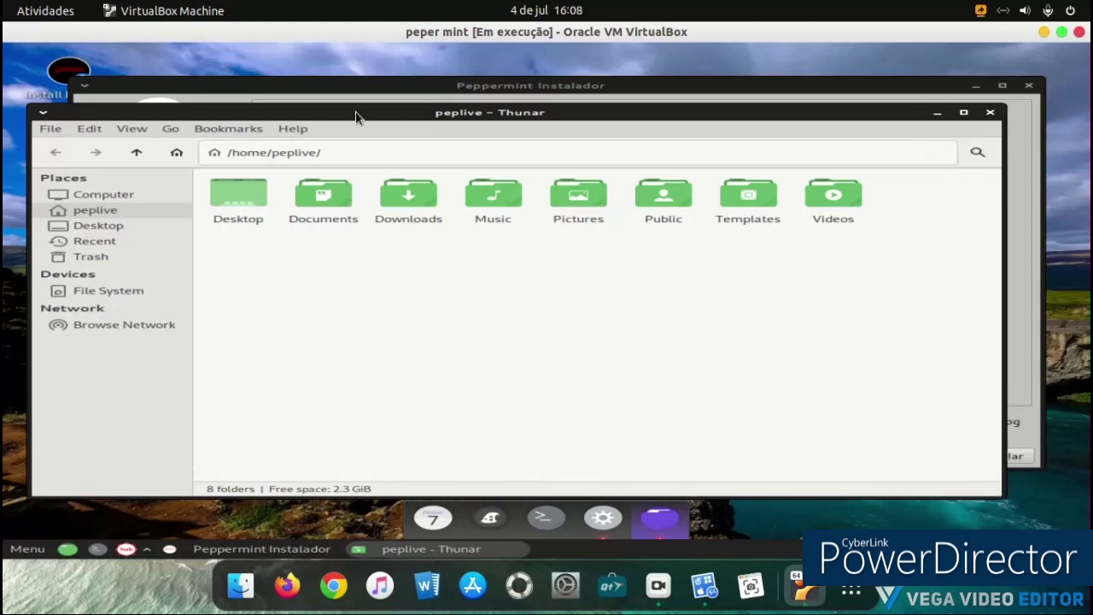
click(252, 133)
click(258, 150)
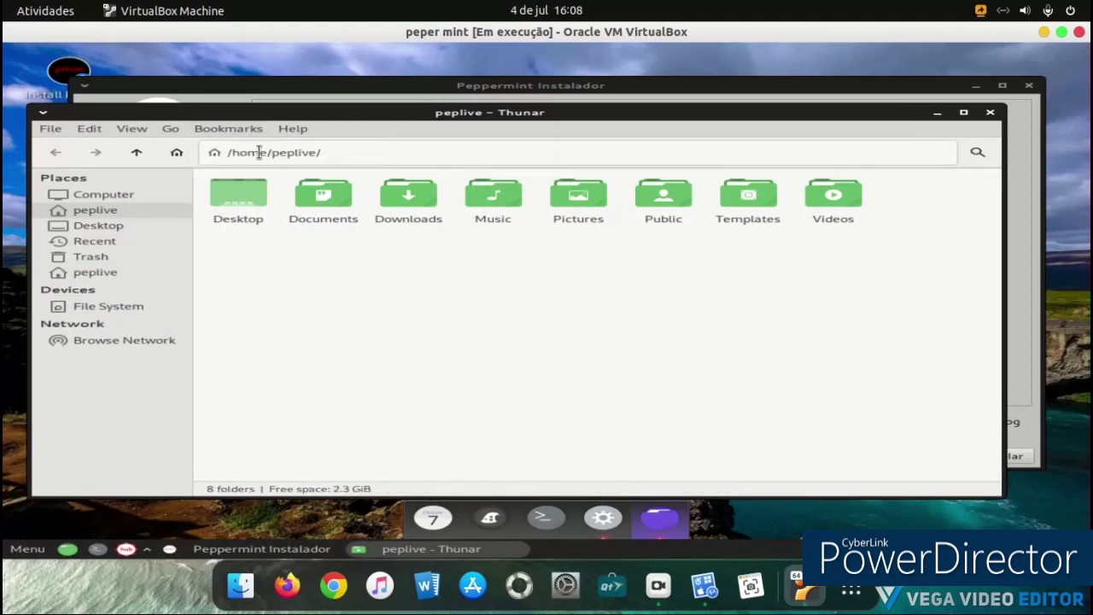
Step: Browse Computer, Desktop, Recent, Trash, home and File System, then close Thunar
click(124, 198)
click(126, 226)
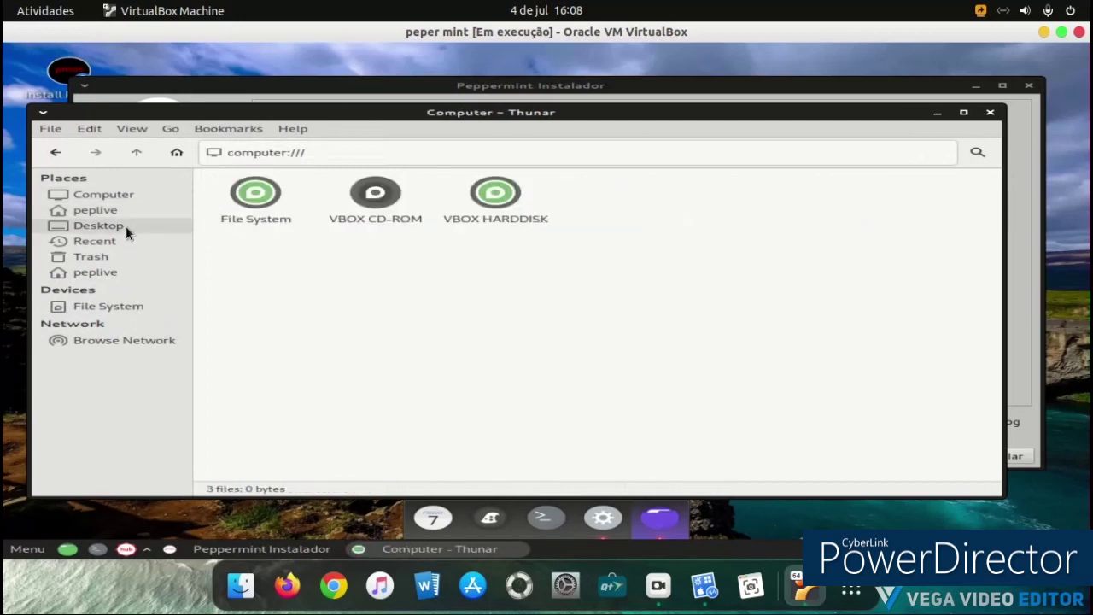
click(120, 244)
click(101, 257)
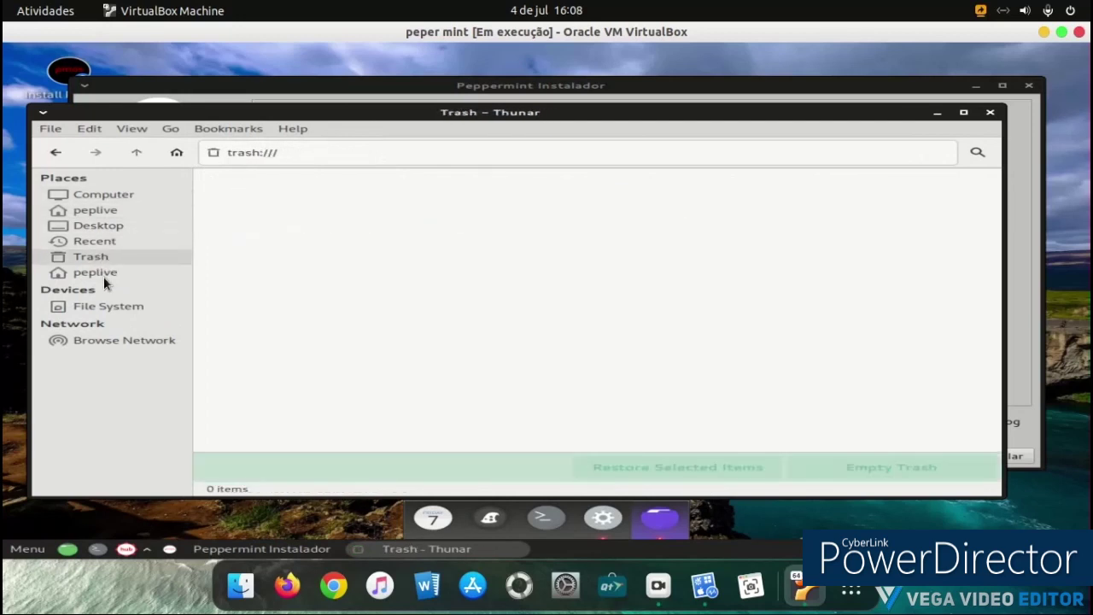
click(103, 273)
click(109, 308)
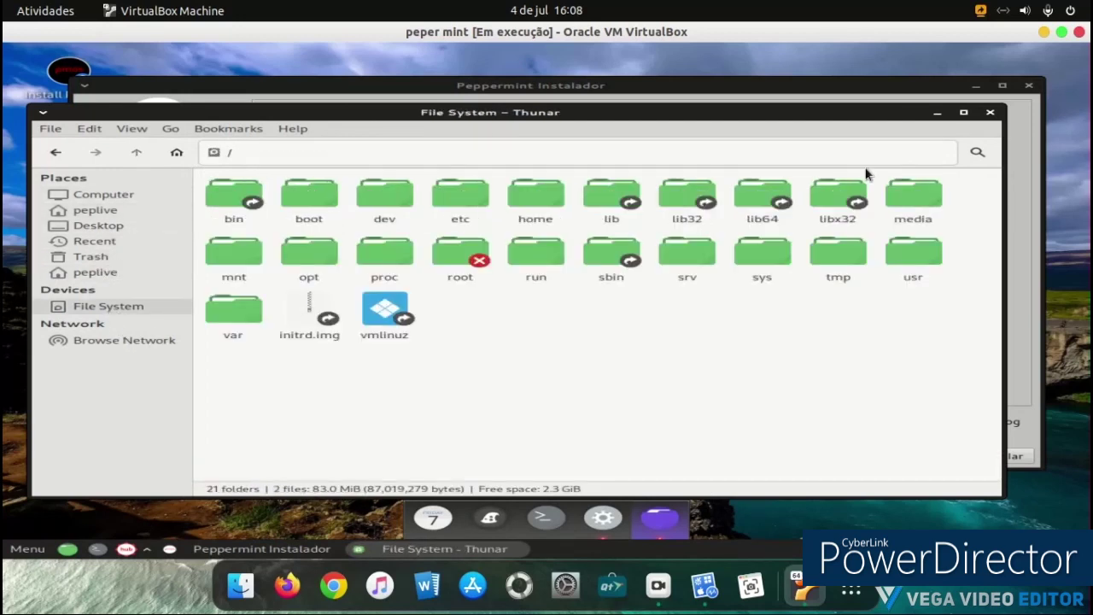
click(989, 113)
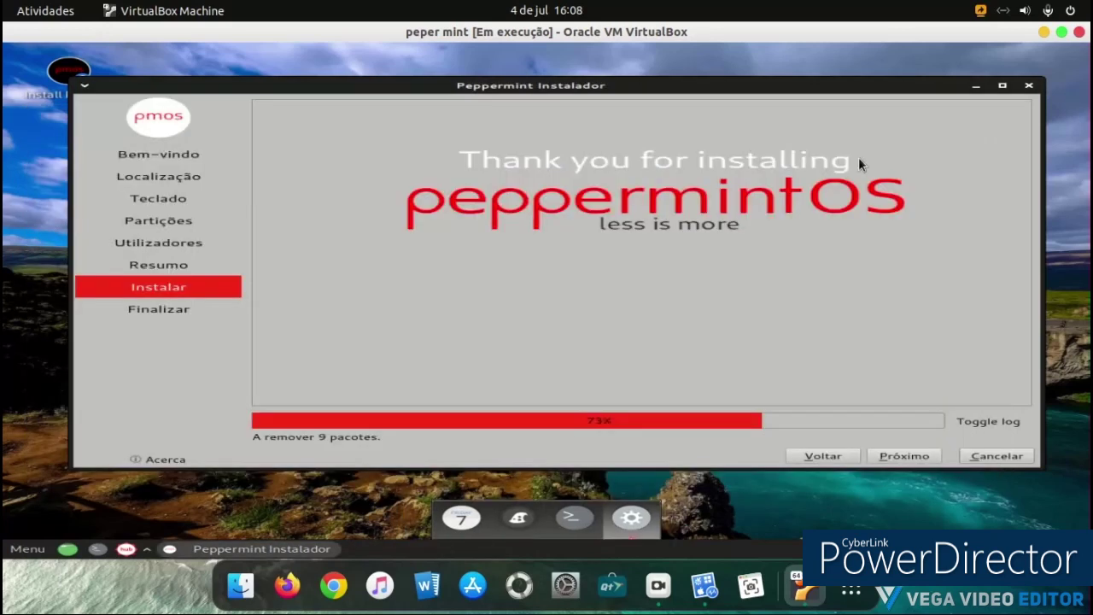
Step: Launch Synaptic Package Manager from System, dismiss its introduction, move it, and close it
click(26, 549)
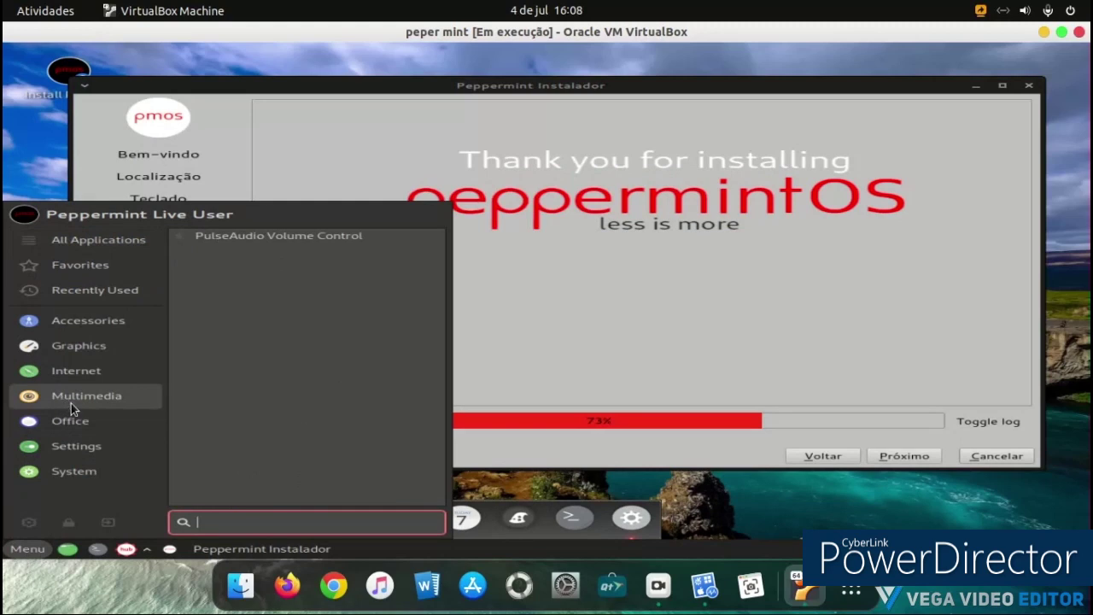
mouse_move(98, 463)
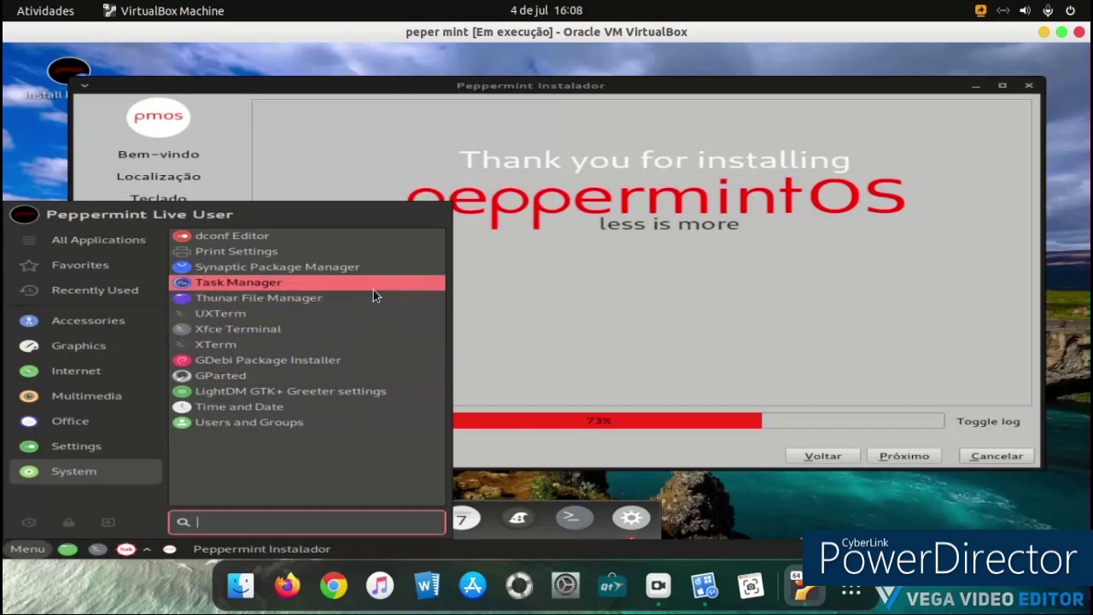
click(371, 267)
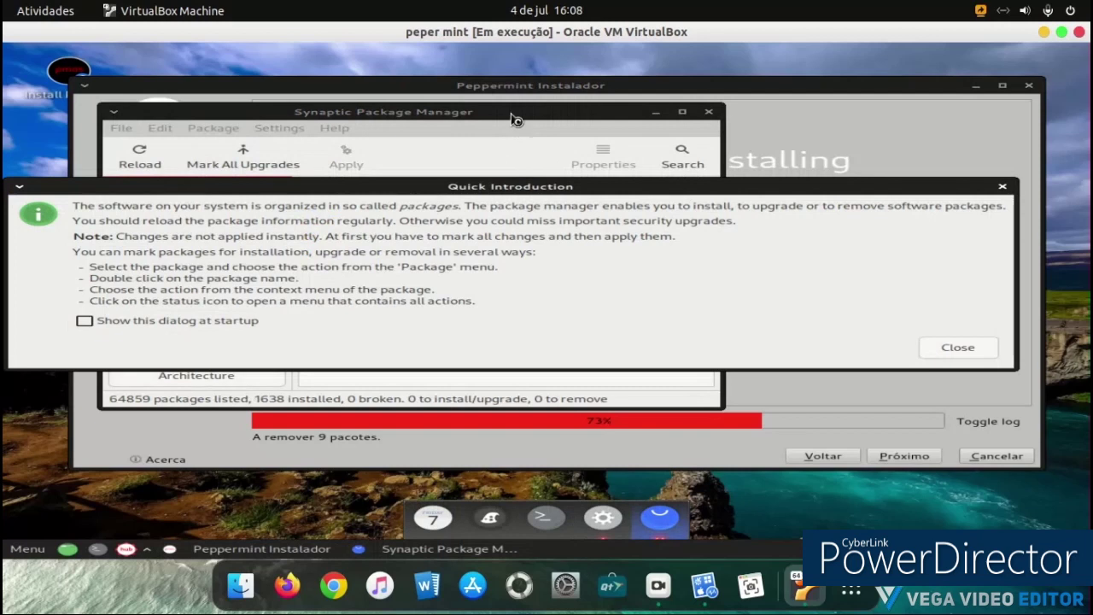
click(940, 345)
drag(589, 126, 769, 194)
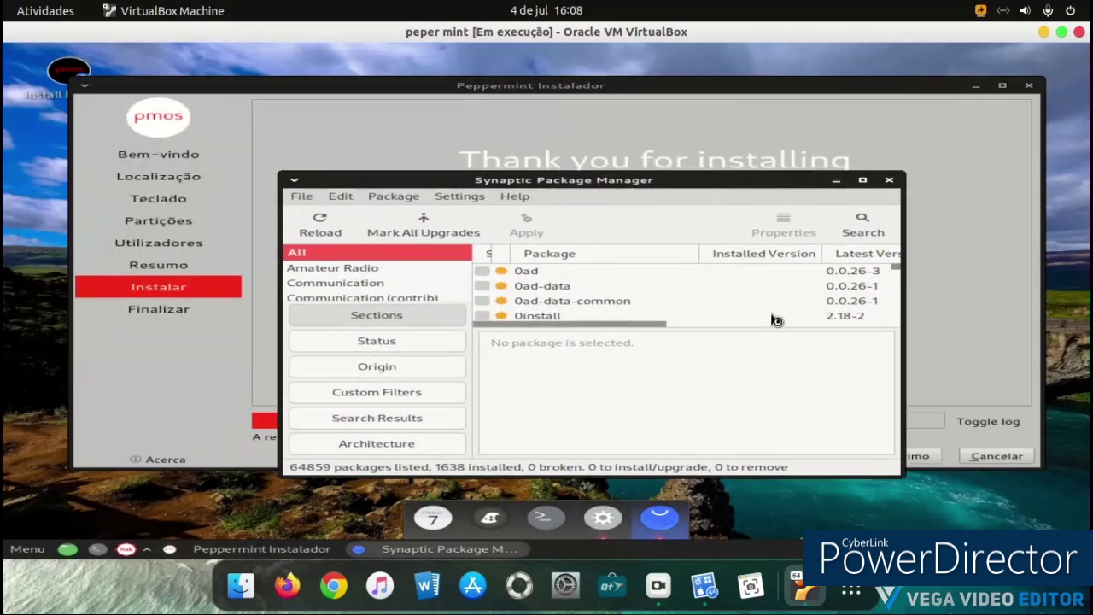
click(888, 181)
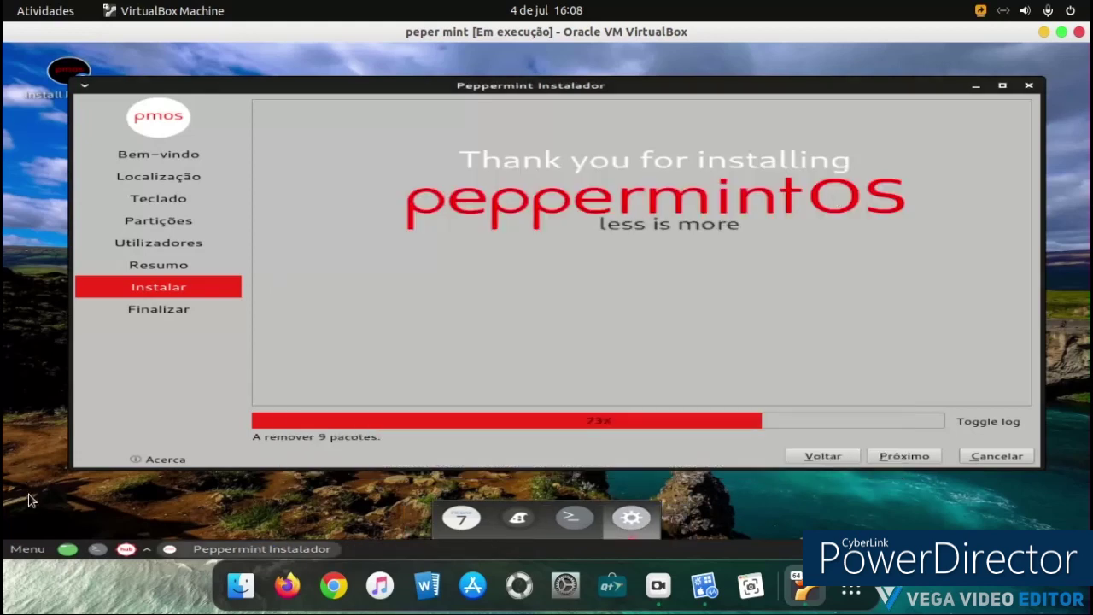
click(28, 548)
Step: Apply the Marwaita Dark Debian style via Settings Manager > Appearance
scroll(318, 385, down, 3)
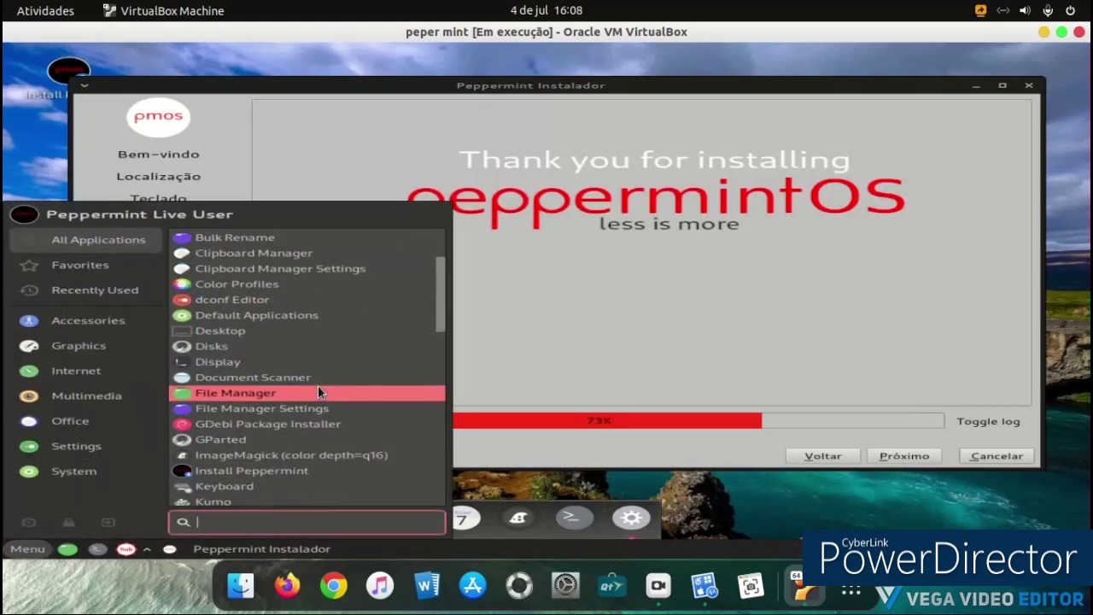
scroll(318, 385, down, 2)
scroll(336, 382, down, 6)
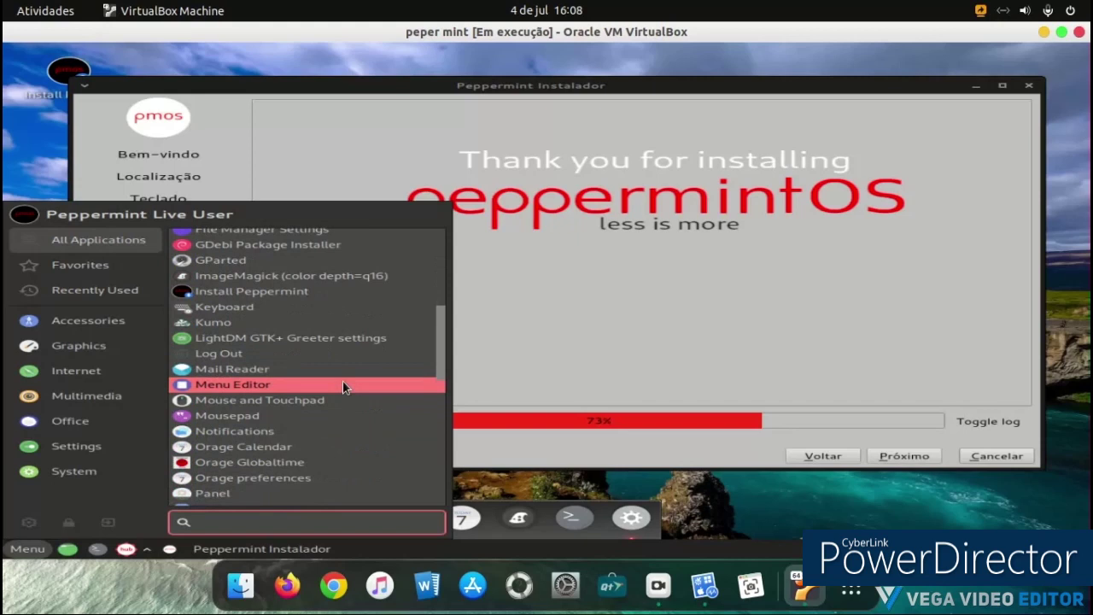
scroll(364, 368, down, 3)
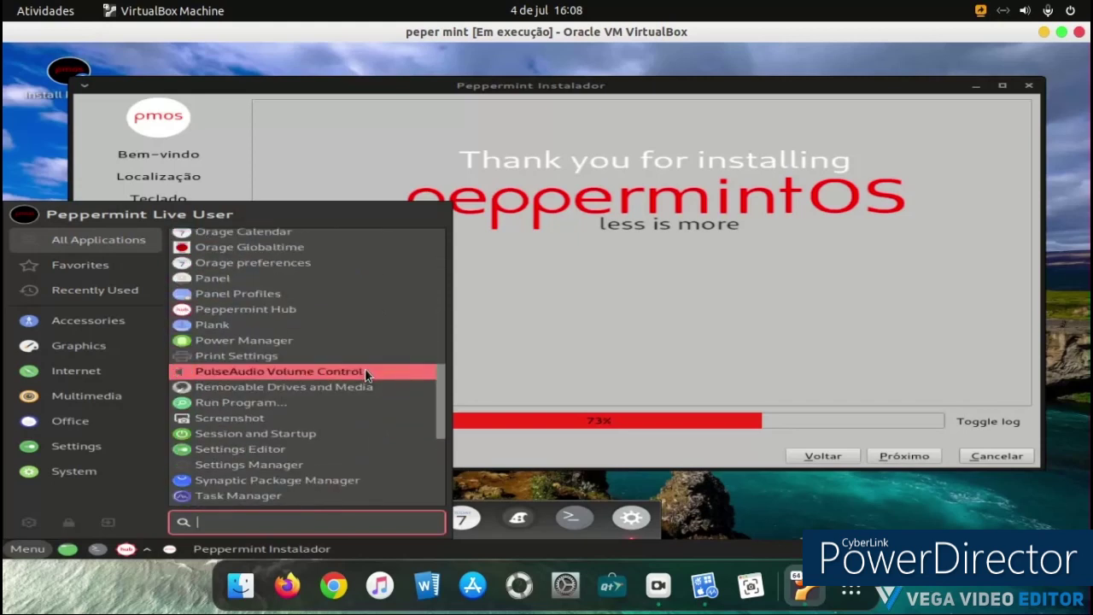
click(293, 466)
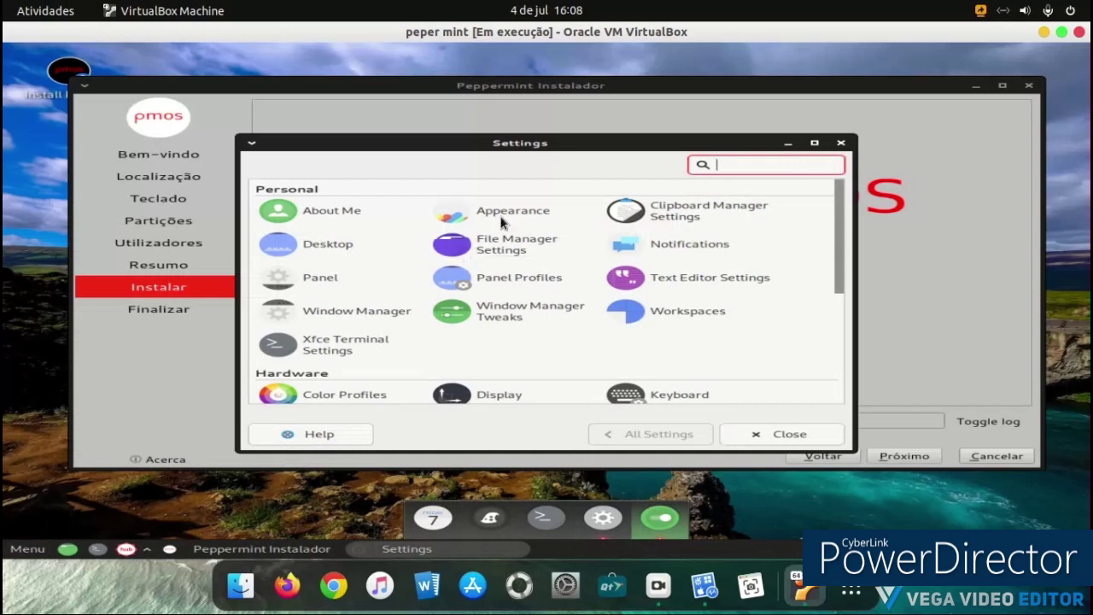
click(504, 219)
click(347, 295)
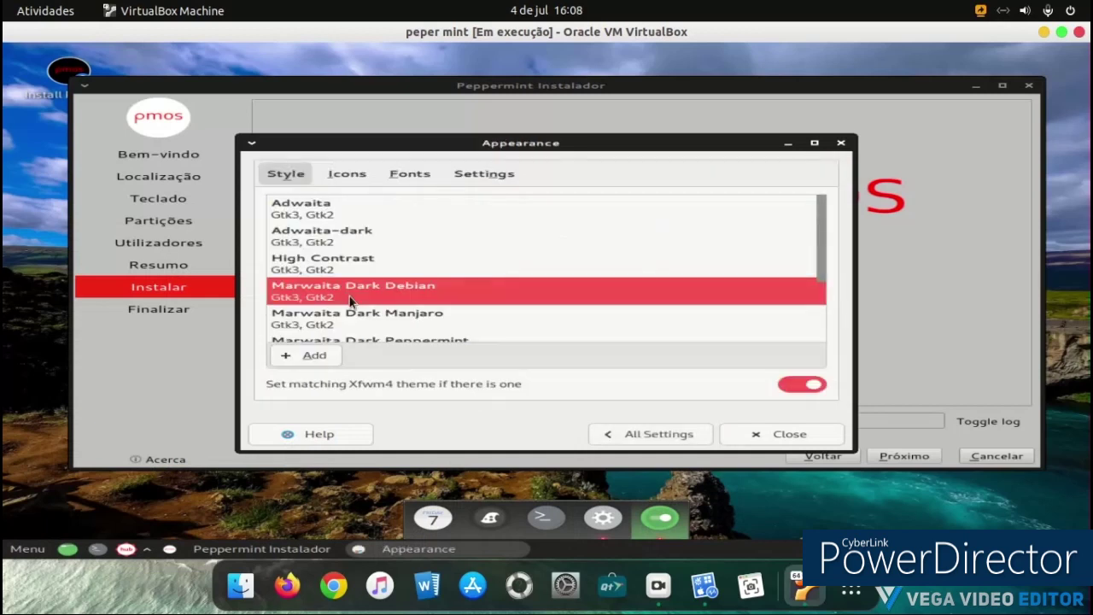
Step: Switch the style to Marwaita Dark Manjaro and return to All Settings
click(7, 549)
click(5, 550)
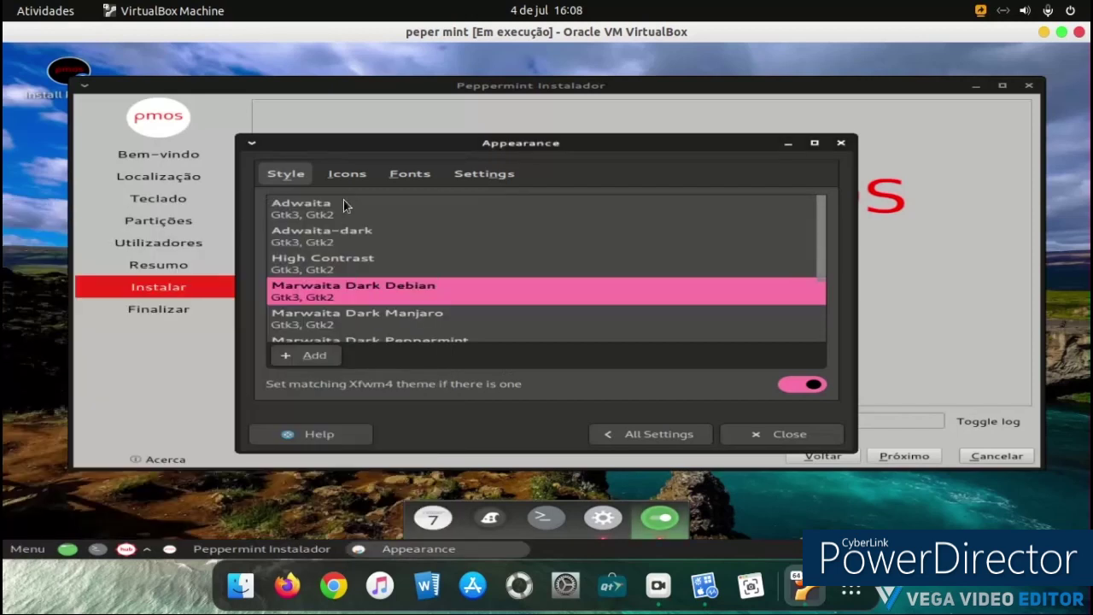
scroll(325, 286, down, 3)
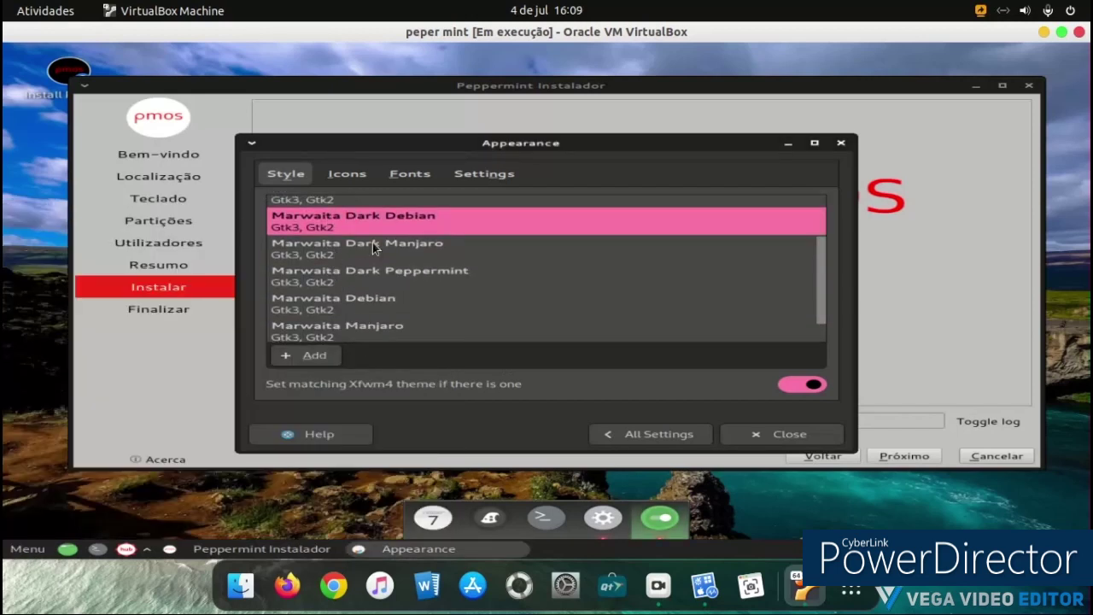
click(373, 244)
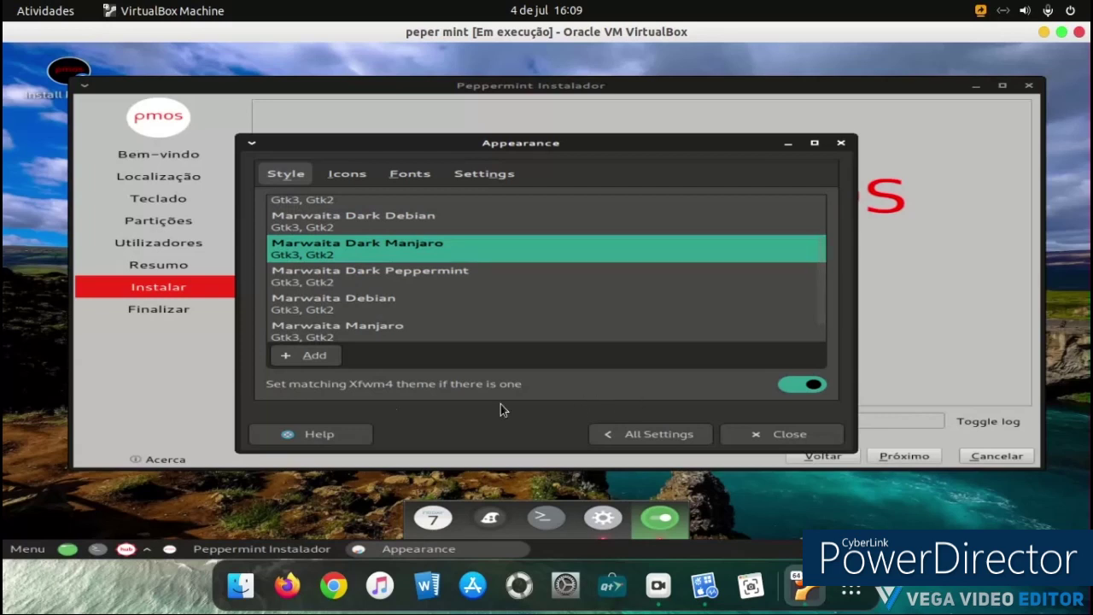
scroll(365, 289, down, 1)
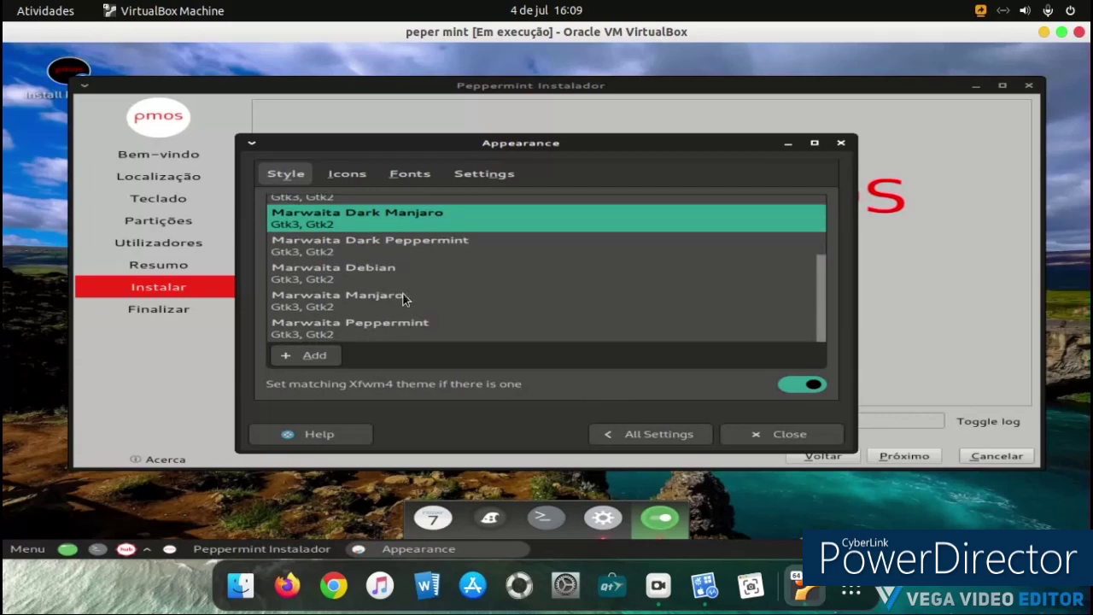
click(652, 435)
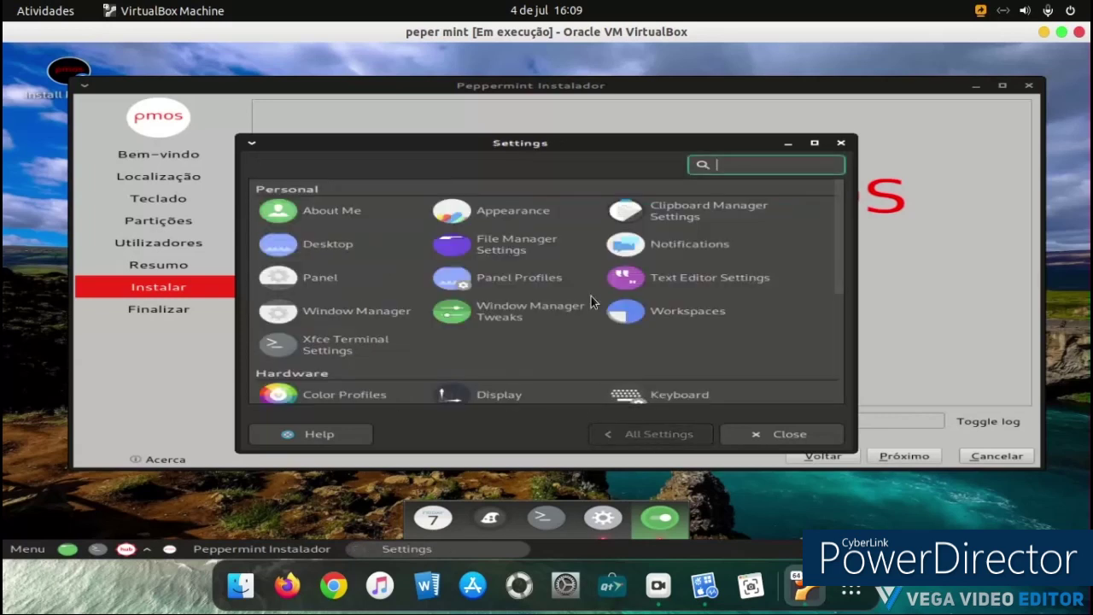
Step: Change the icon theme to Tela circle blue in Appearance
scroll(484, 286, down, 4)
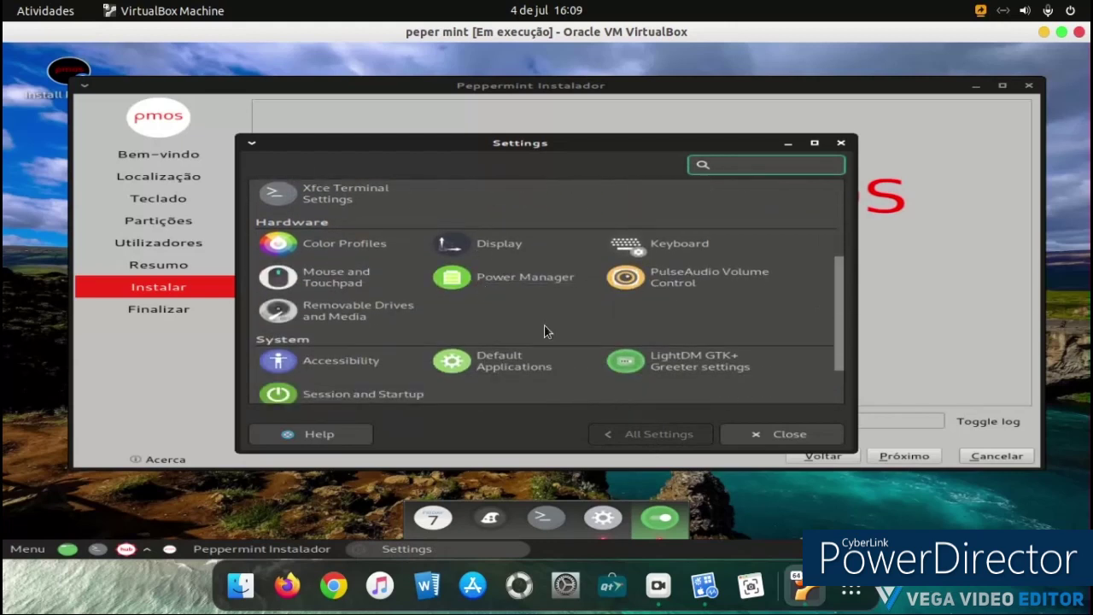
scroll(577, 333, up, 1)
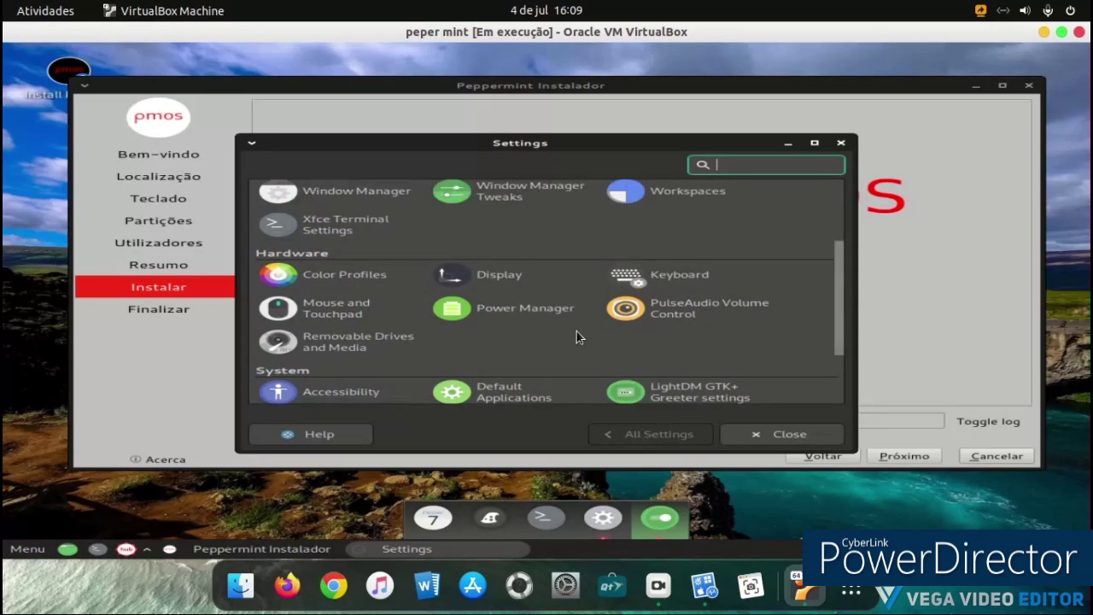
scroll(577, 331, up, 3)
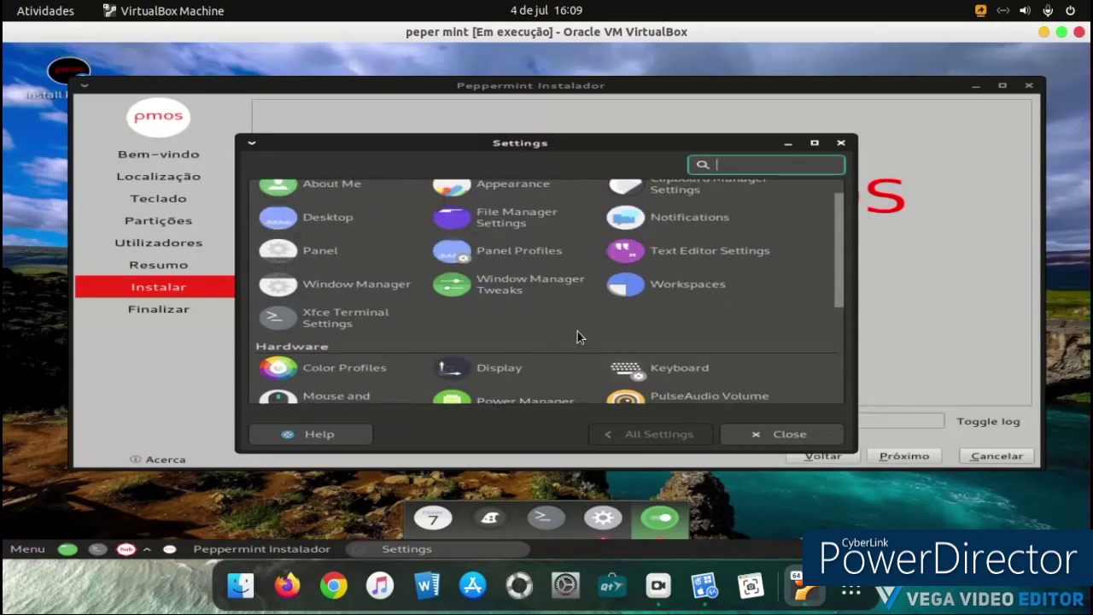
scroll(578, 338, up, 1)
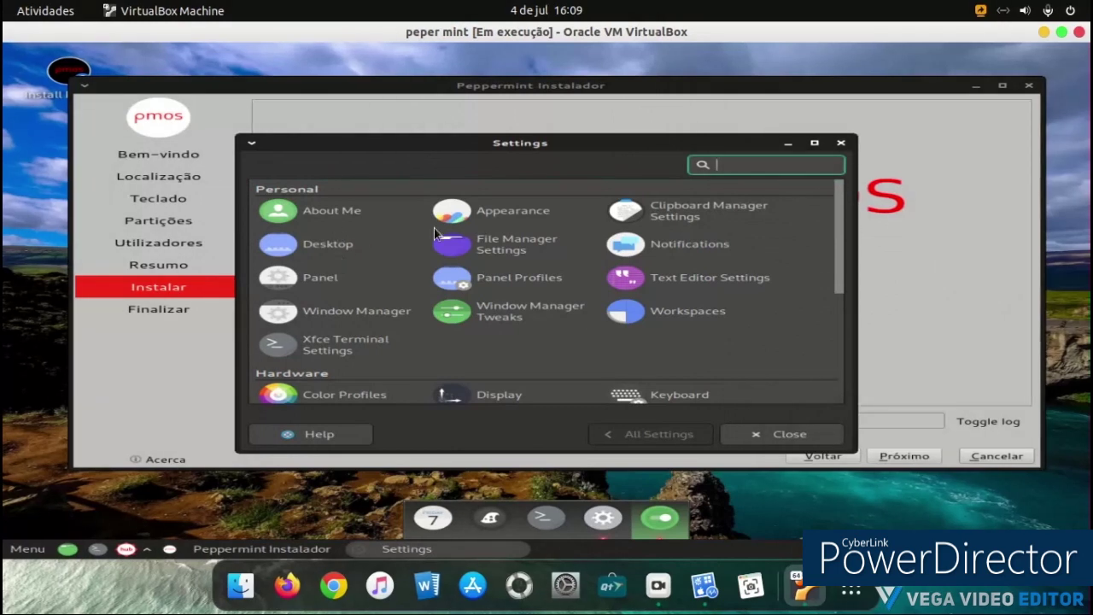
click(515, 215)
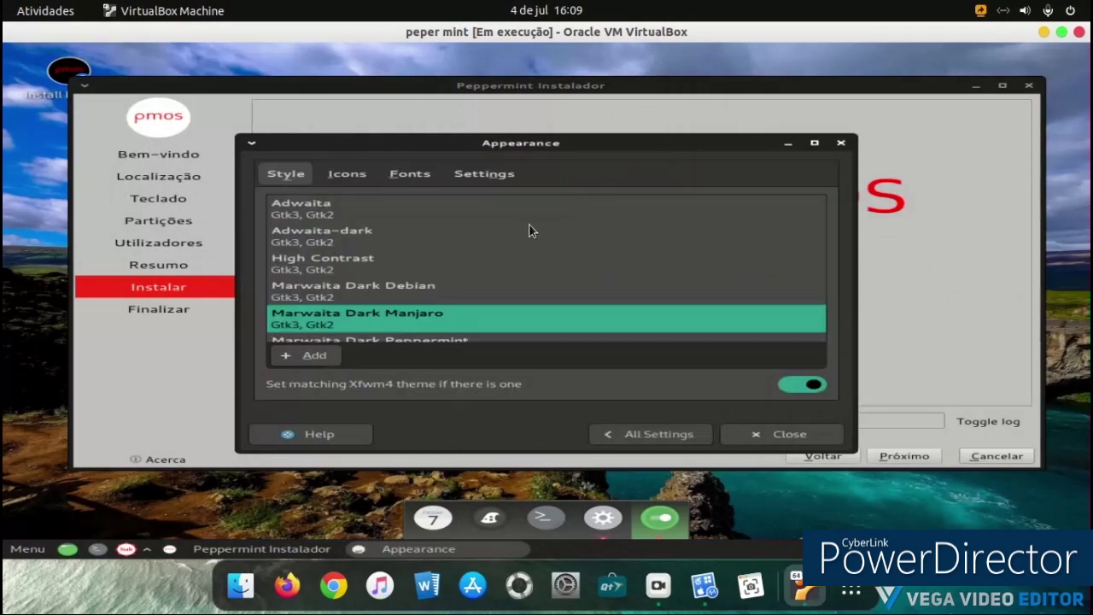
click(372, 179)
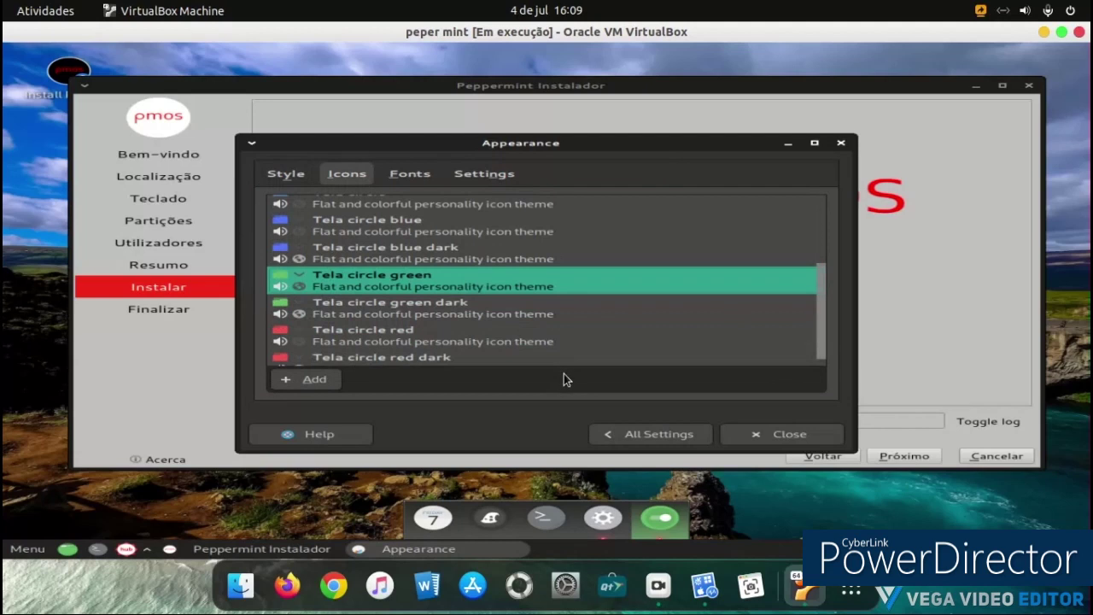
click(424, 230)
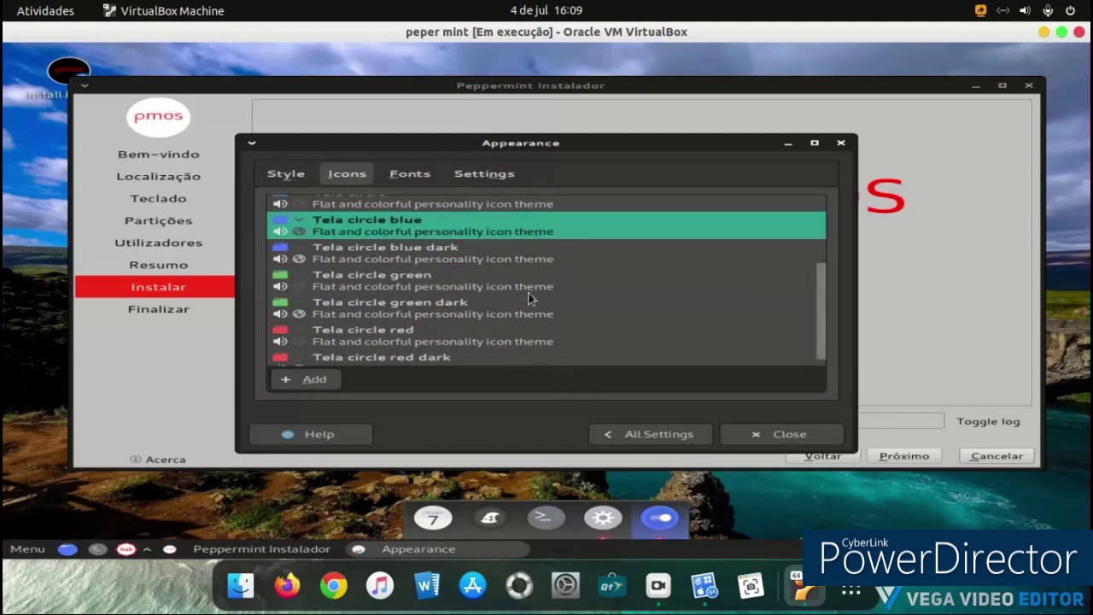
Step: View the Xfce Terminal Drop-down and Appearance tabs, then close the preferences and Settings
click(624, 424)
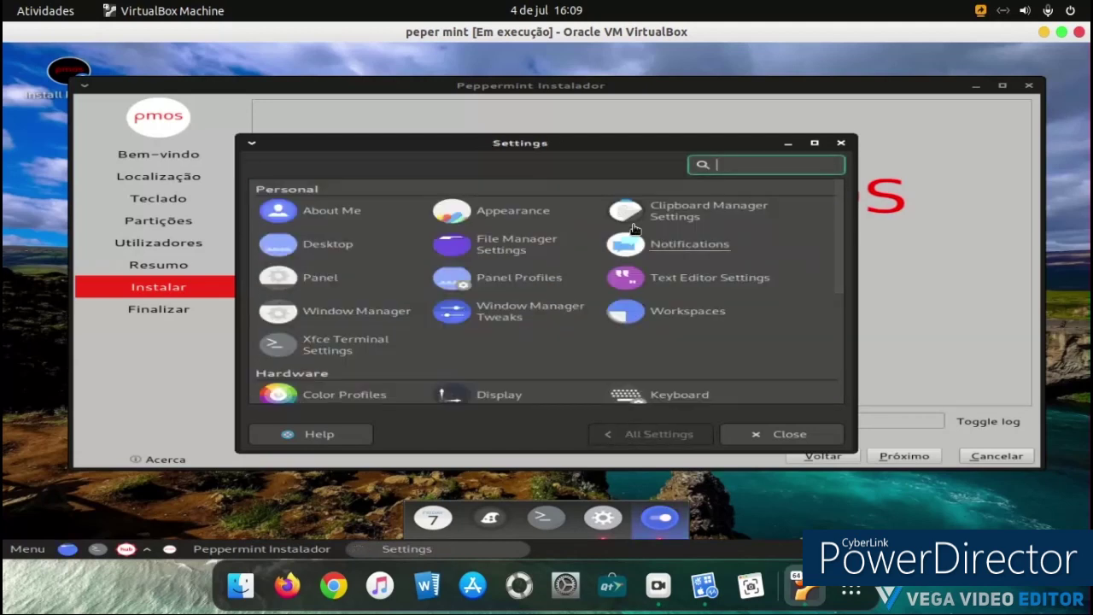
click(332, 344)
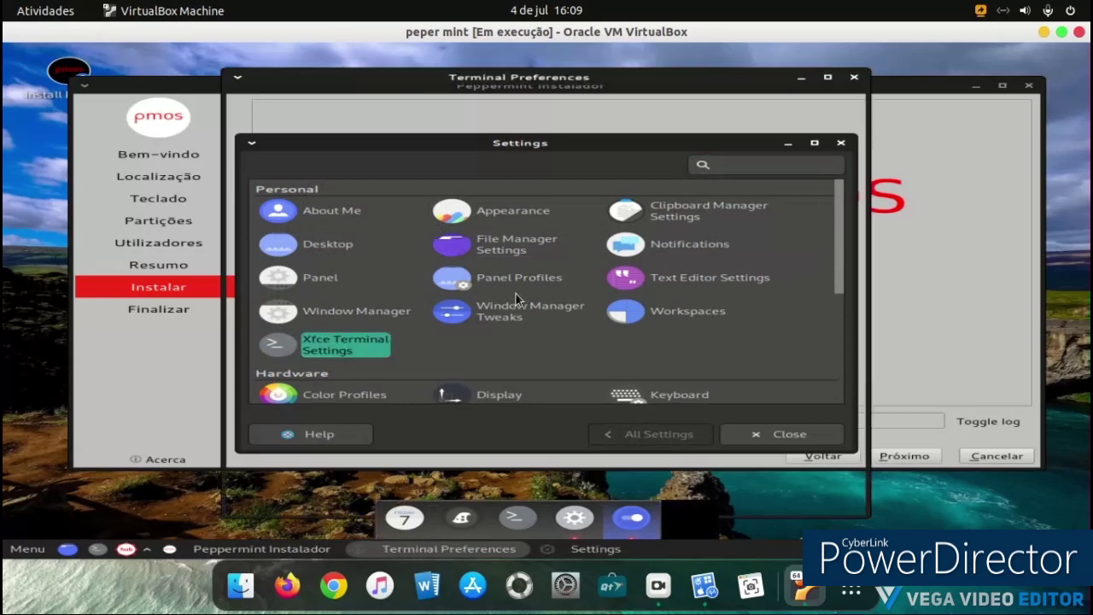
click(370, 104)
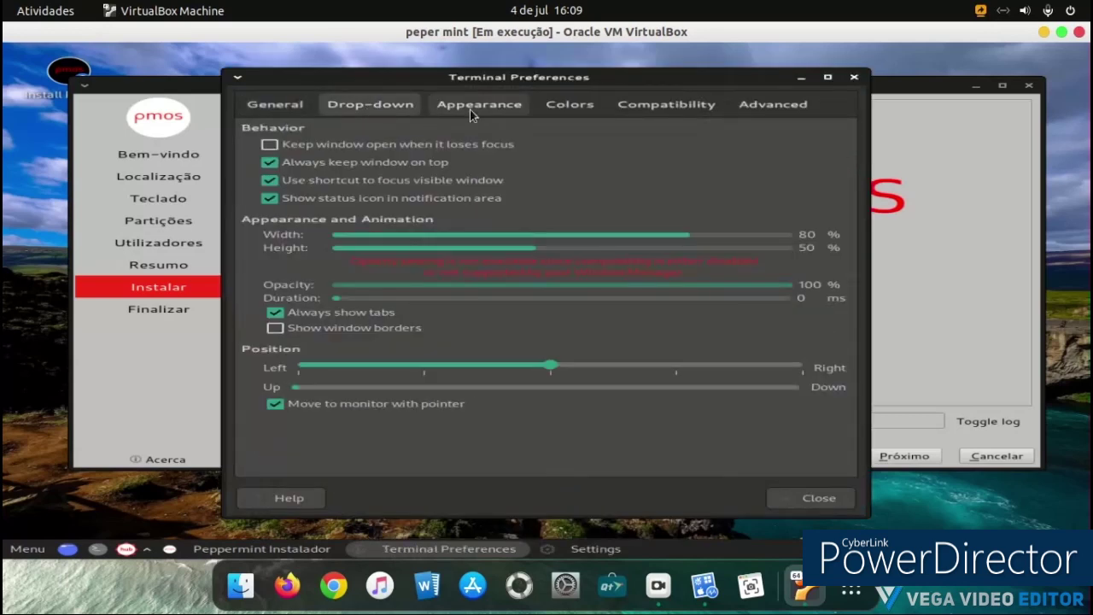
click(474, 110)
click(818, 498)
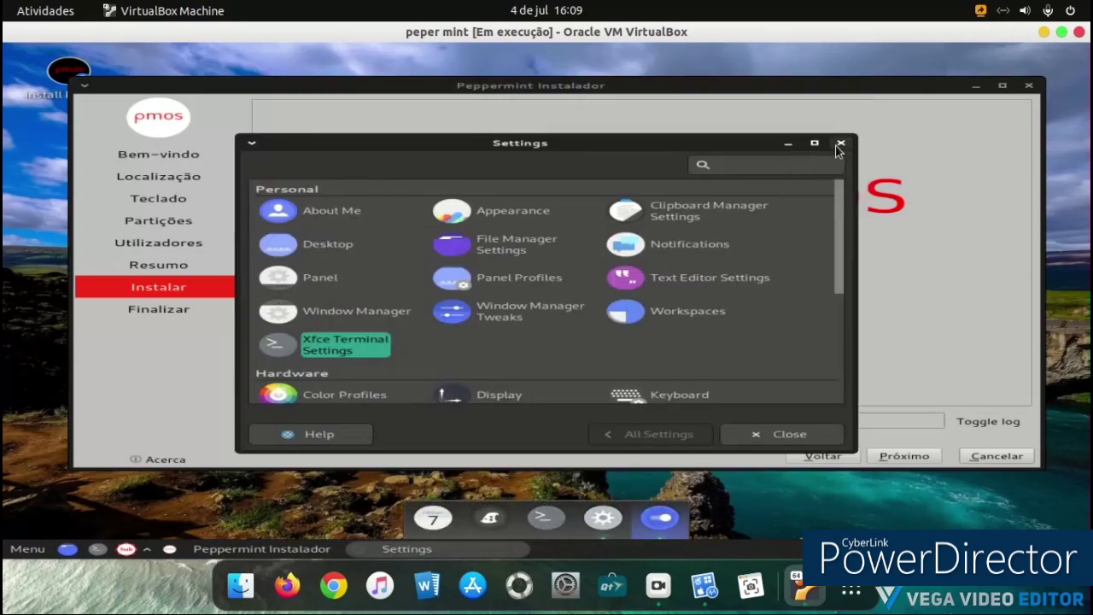
click(840, 143)
Step: Set the panel Mode to Vertical in Panel Preferences and close the dialog
right_click(367, 549)
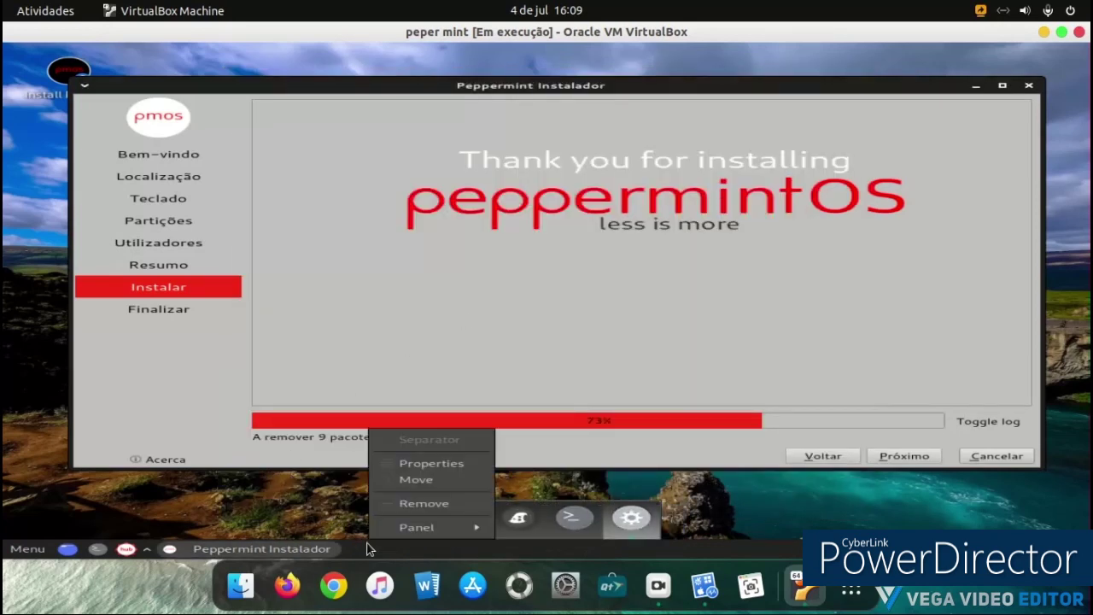
mouse_move(435, 522)
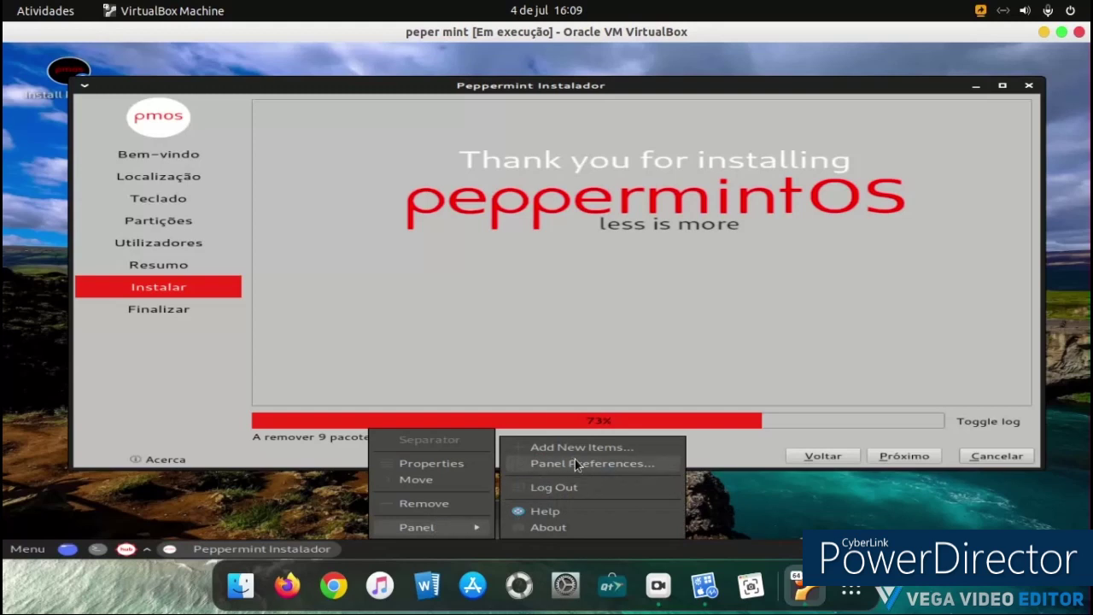
click(577, 464)
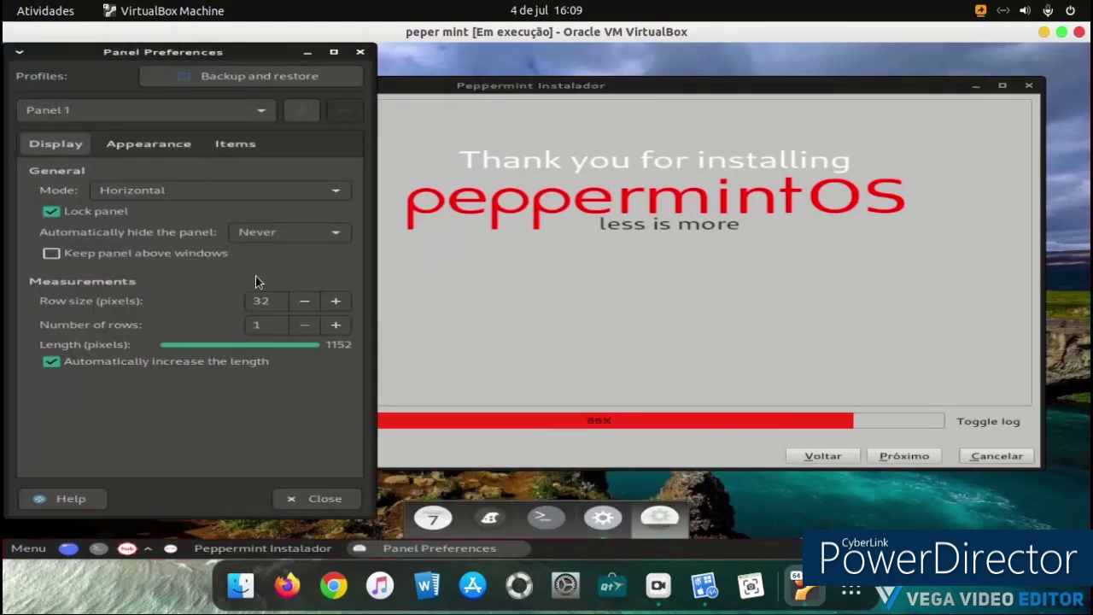
click(185, 196)
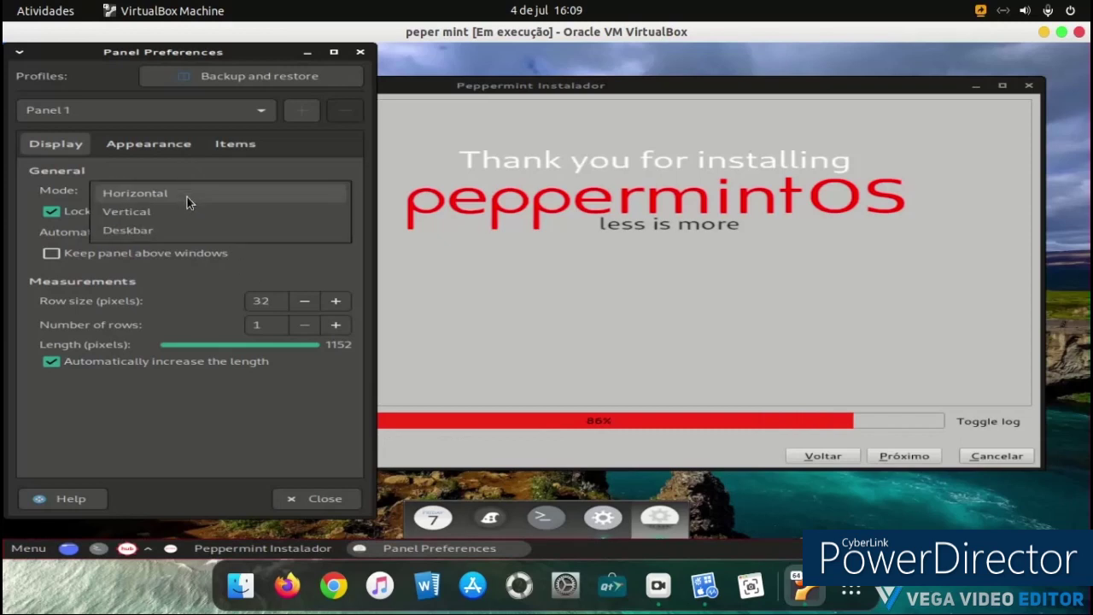
click(187, 208)
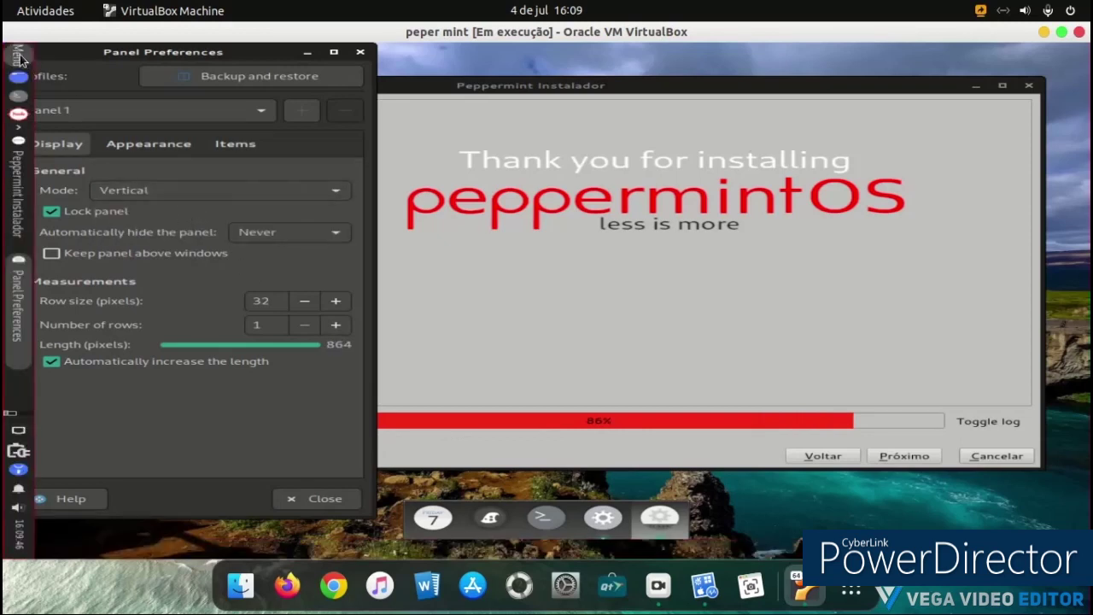
click(20, 58)
click(20, 58)
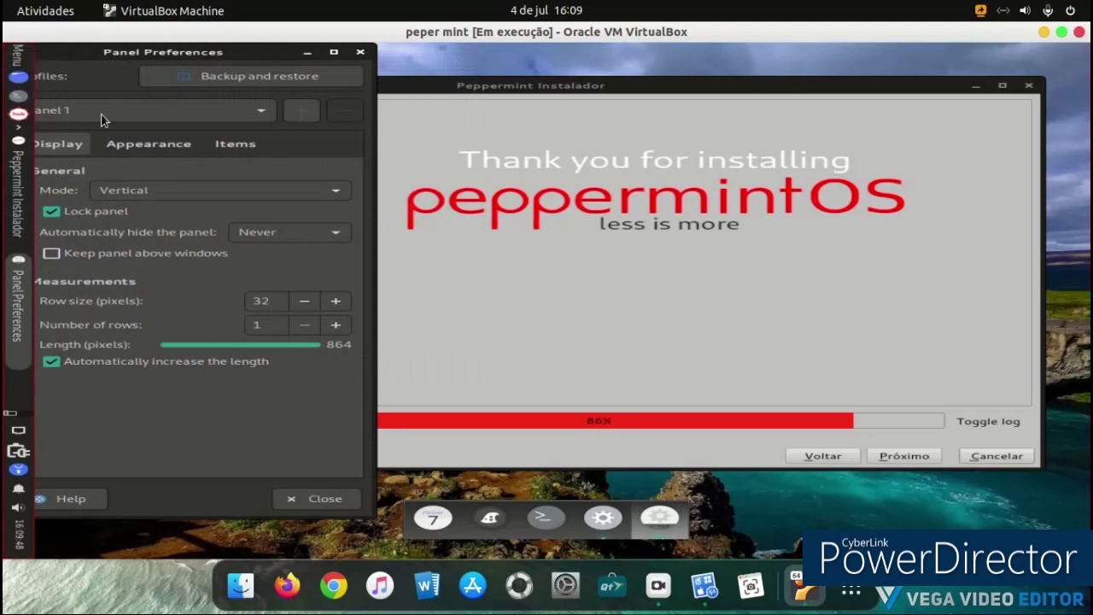
click(156, 193)
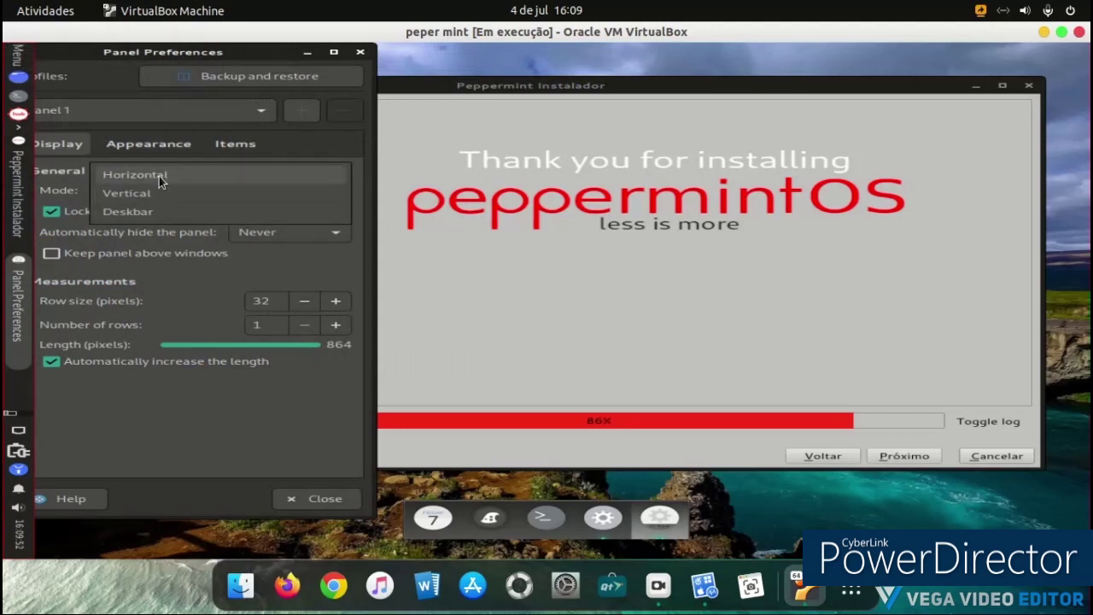
click(185, 147)
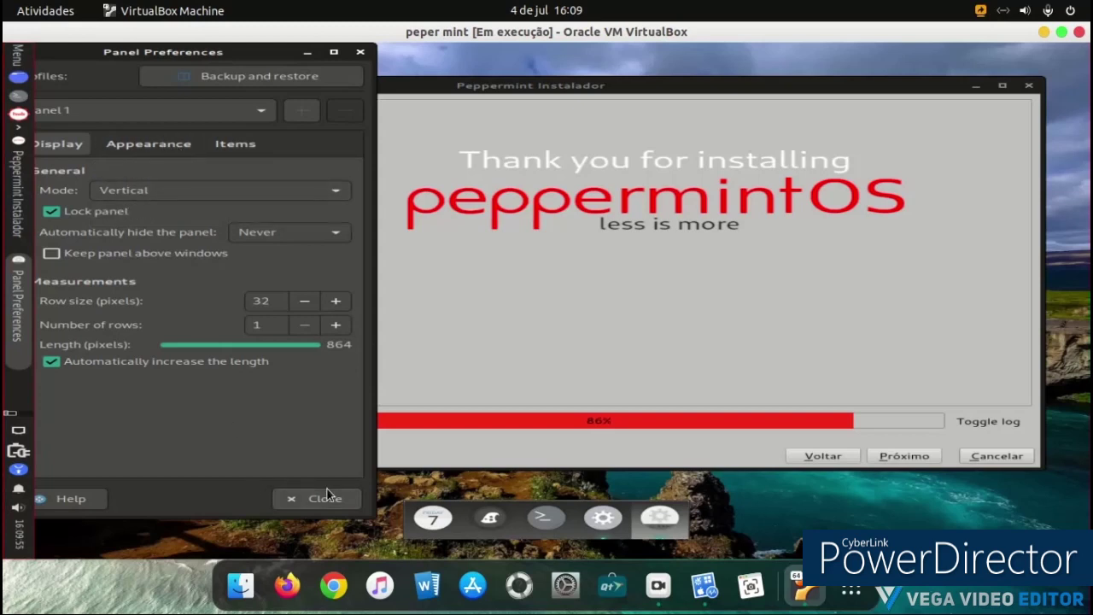
click(324, 497)
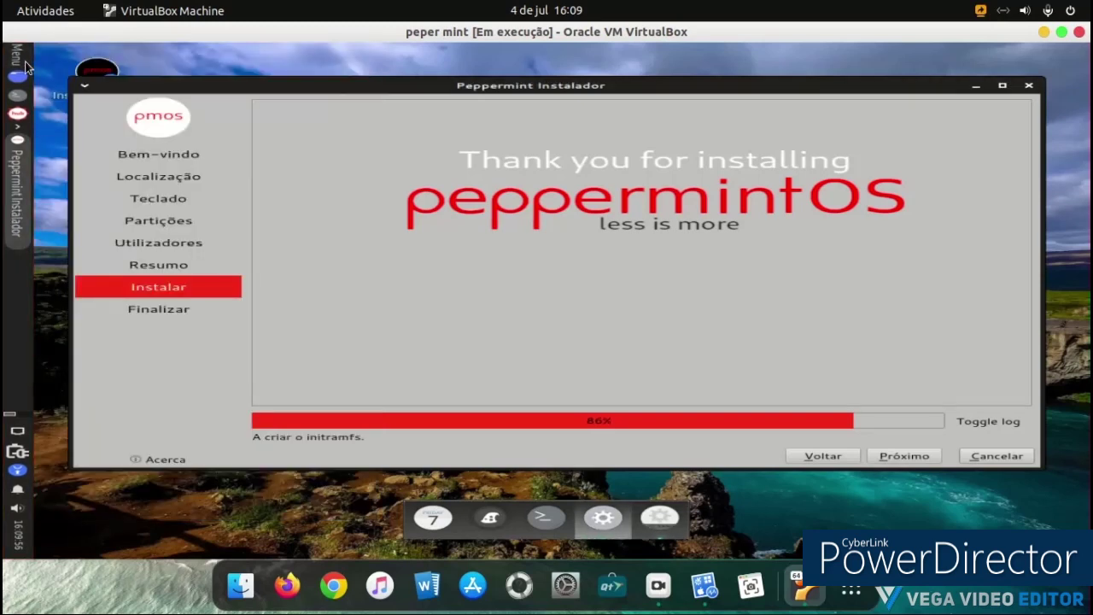
Step: Launch Run Program... (Application Finder) from All Applications, then bring the installer forward
click(25, 67)
scroll(348, 153, down, 3)
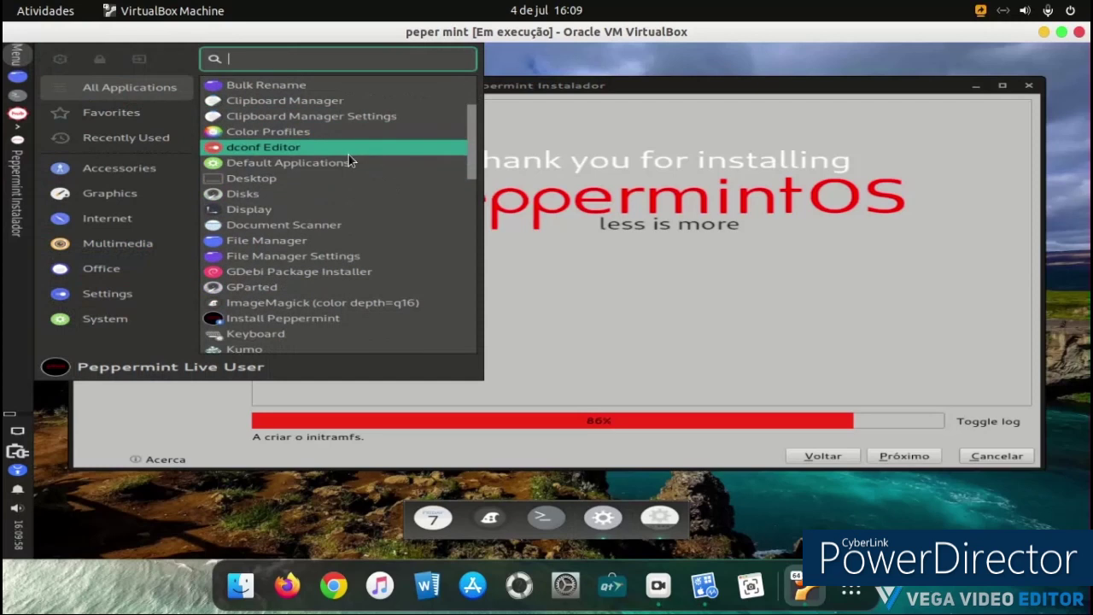
scroll(349, 154, down, 5)
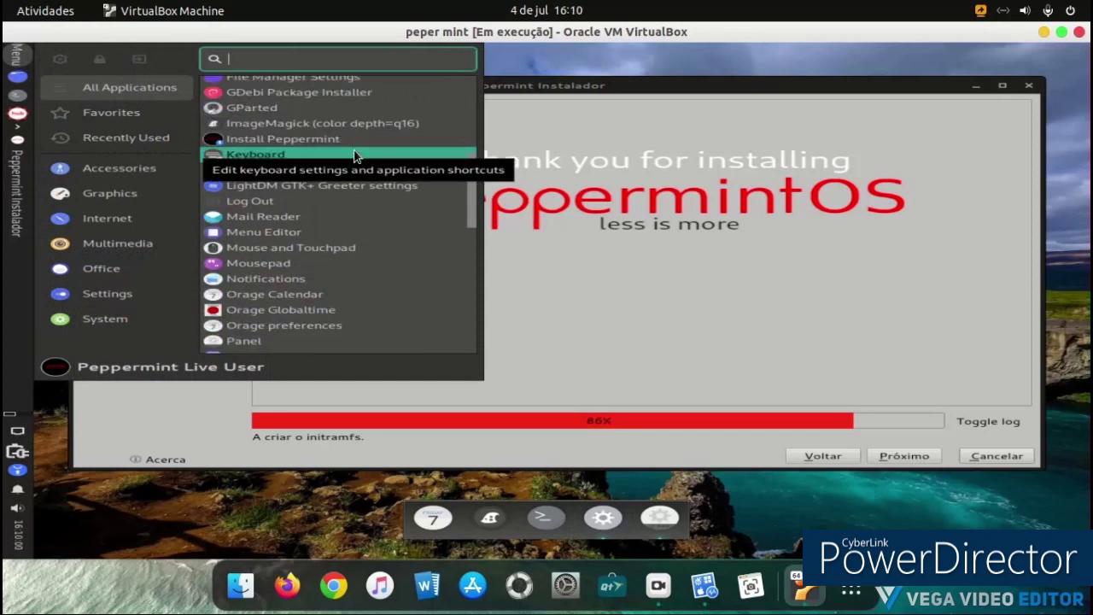
scroll(353, 153, down, 3)
scroll(353, 158, down, 3)
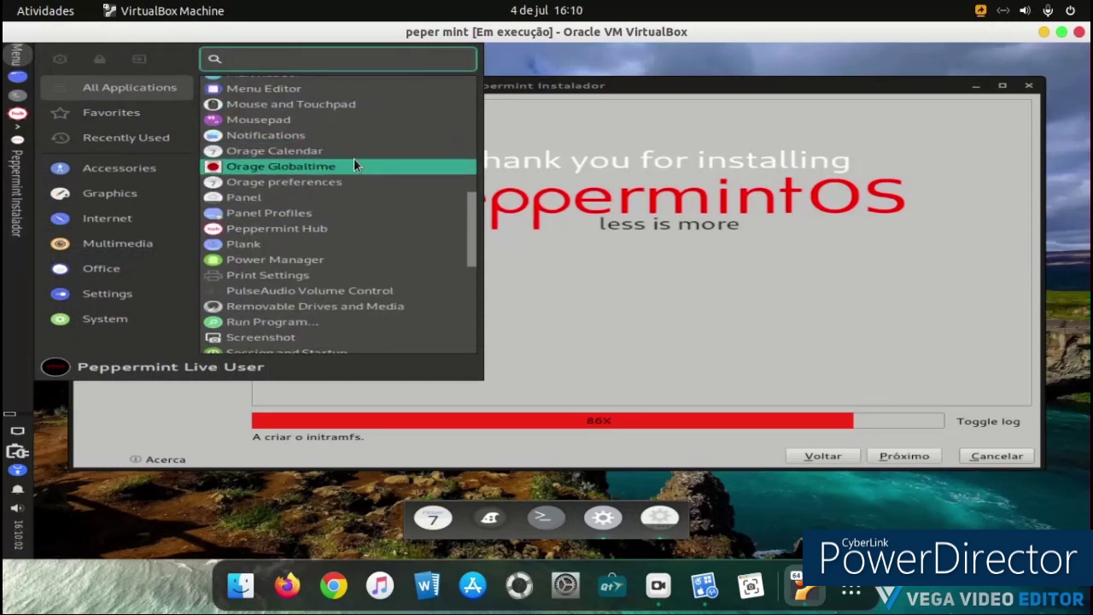
scroll(353, 158, down, 1)
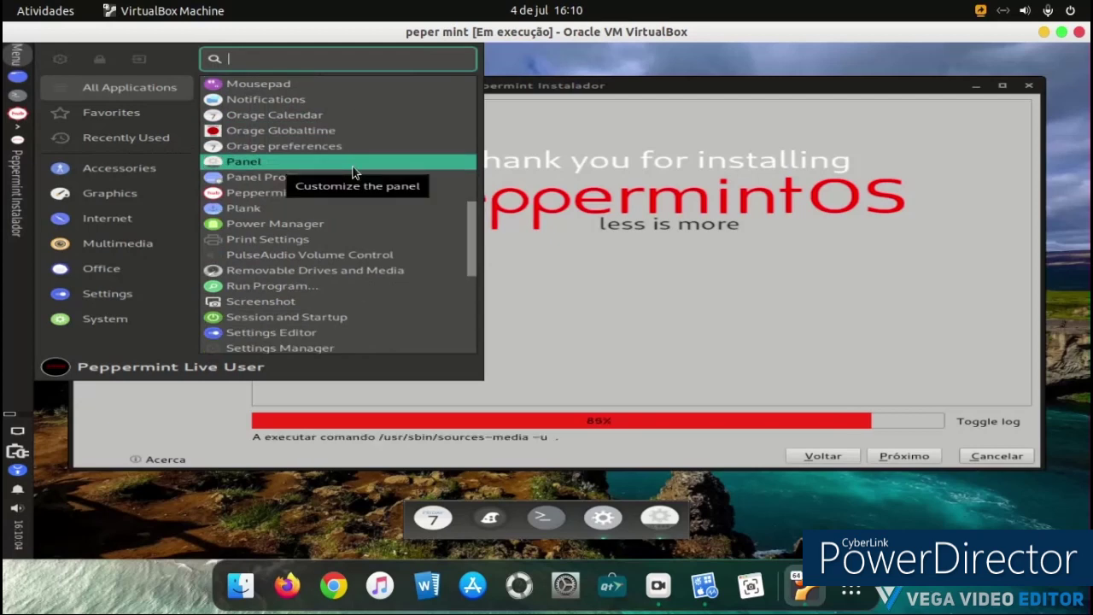
scroll(329, 247, down, 1)
click(329, 249)
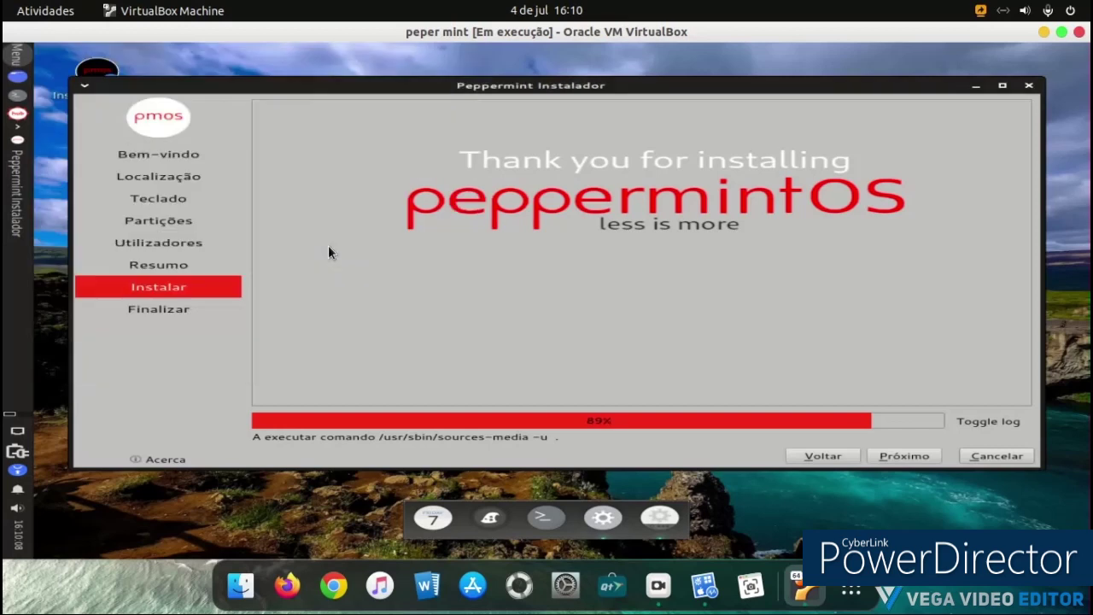
click(388, 242)
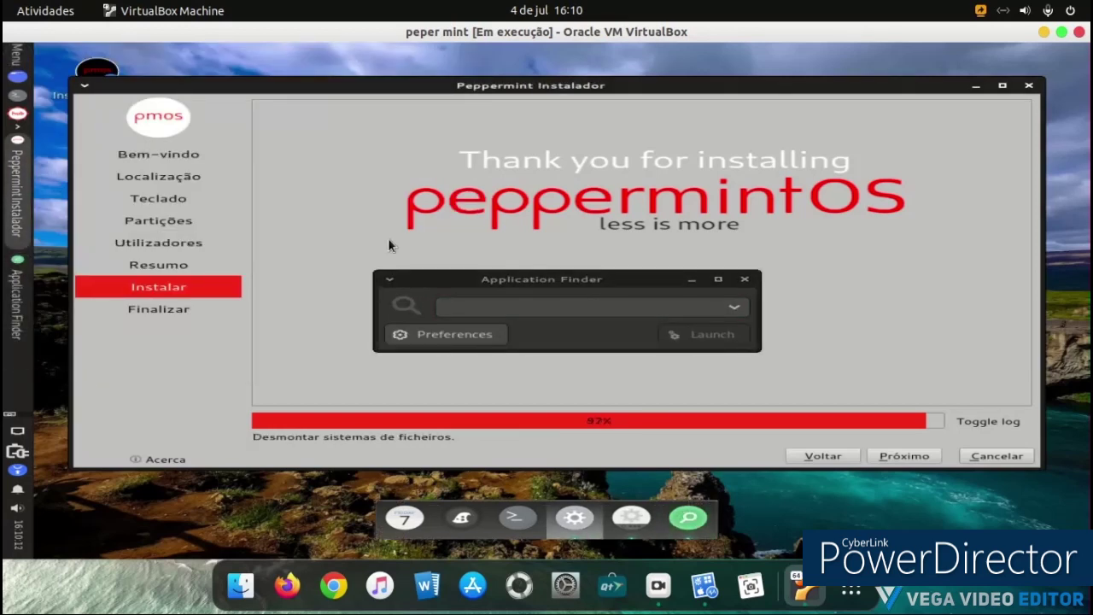
Step: Launch Firefox from Application Finder, then finish the installer with 'Reiniciar agora' ticked to restart
click(466, 309)
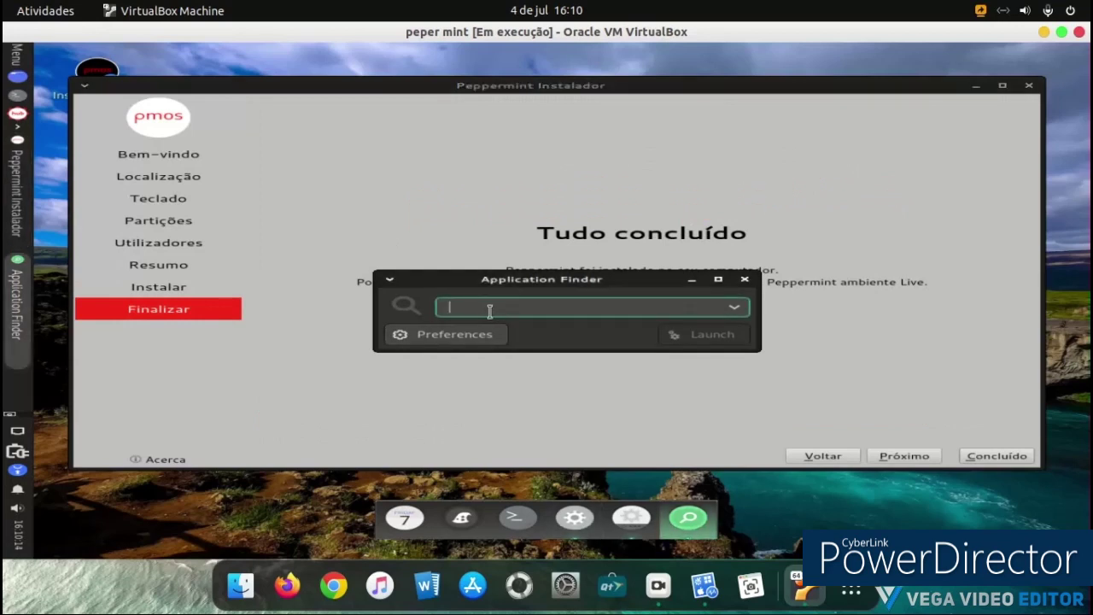
text(tire)
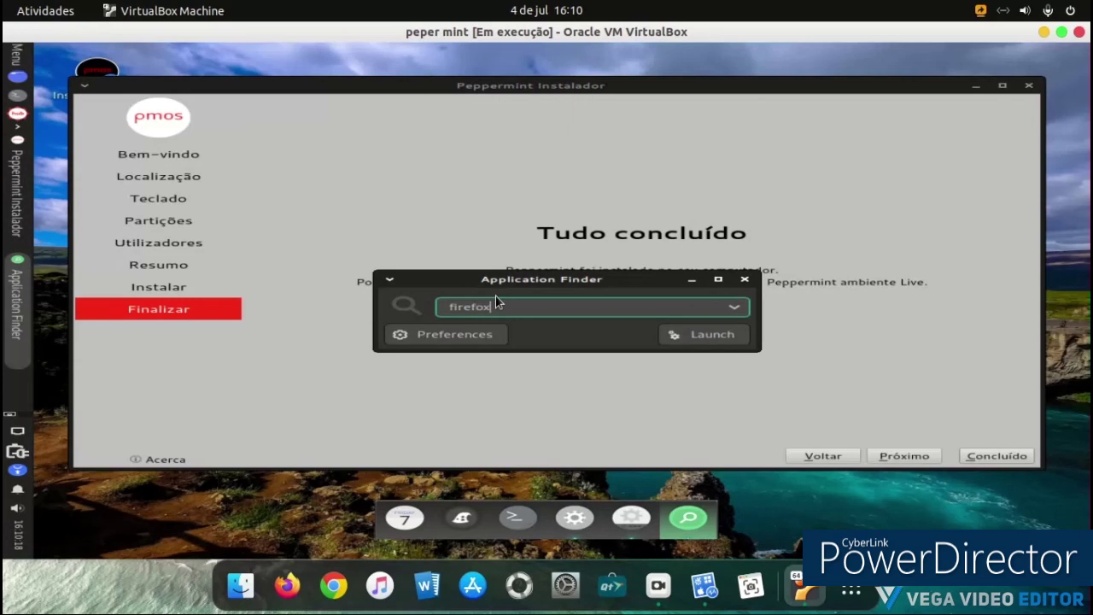
click(720, 338)
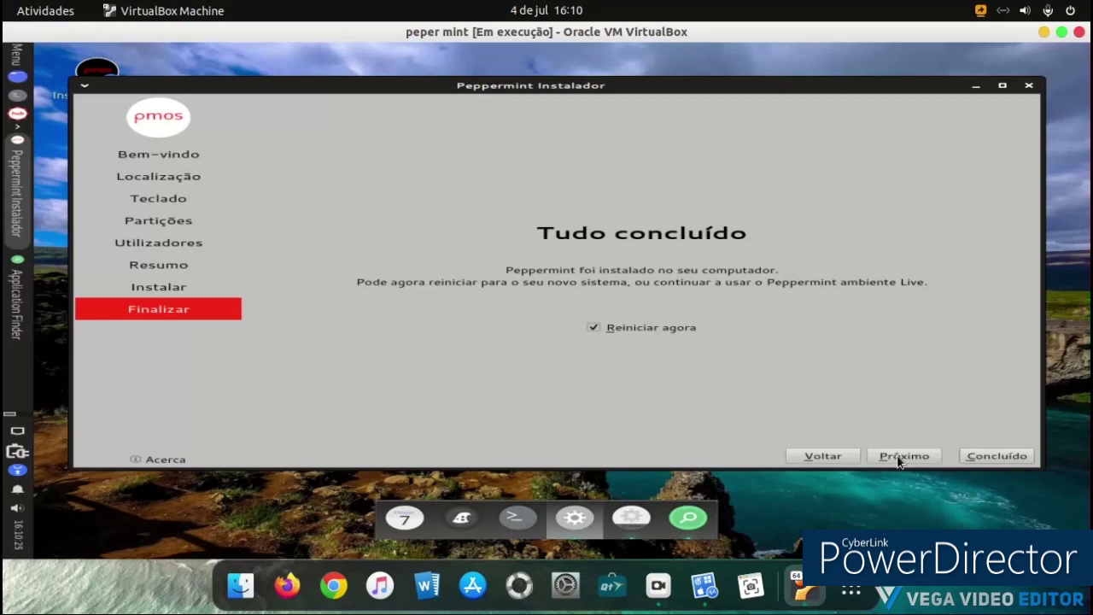
click(994, 457)
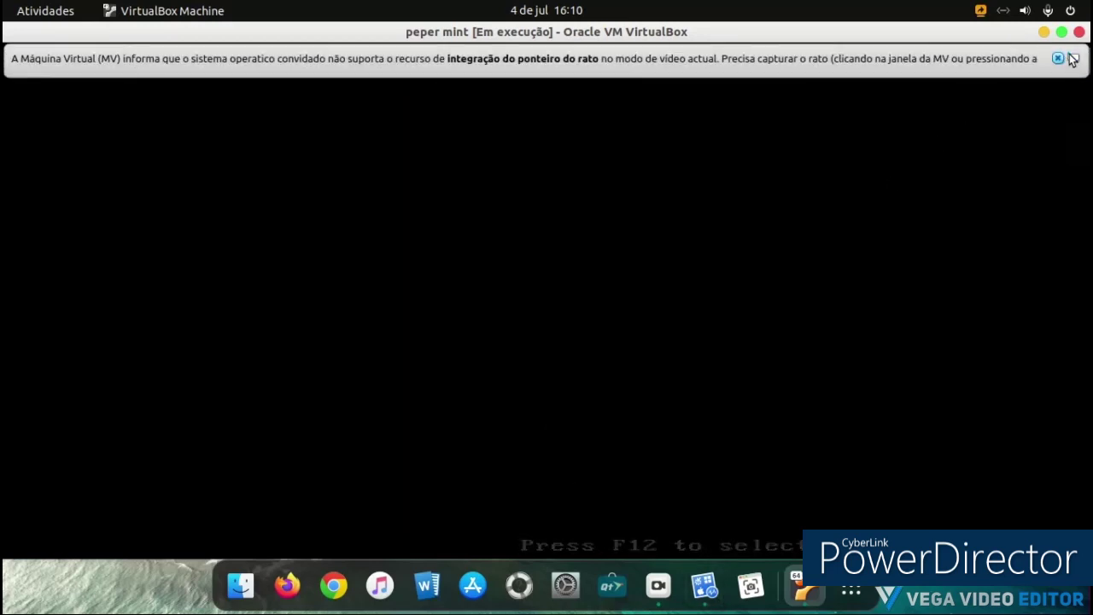
Step: Dismiss the mouse-integration notice and capture mouse and keyboard into the rebooting VM
click(1057, 58)
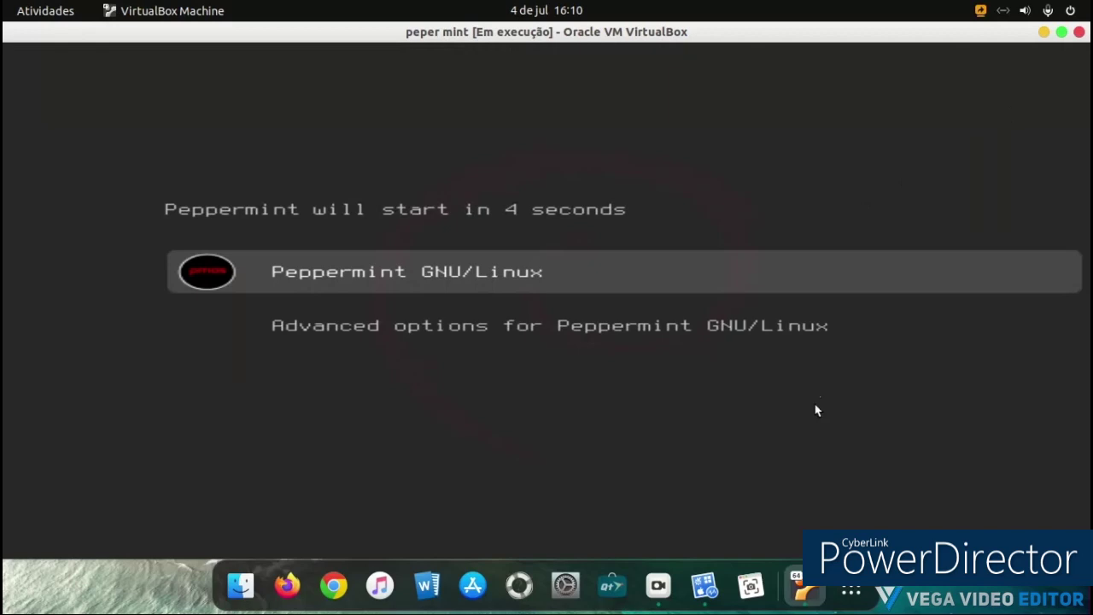
click(807, 265)
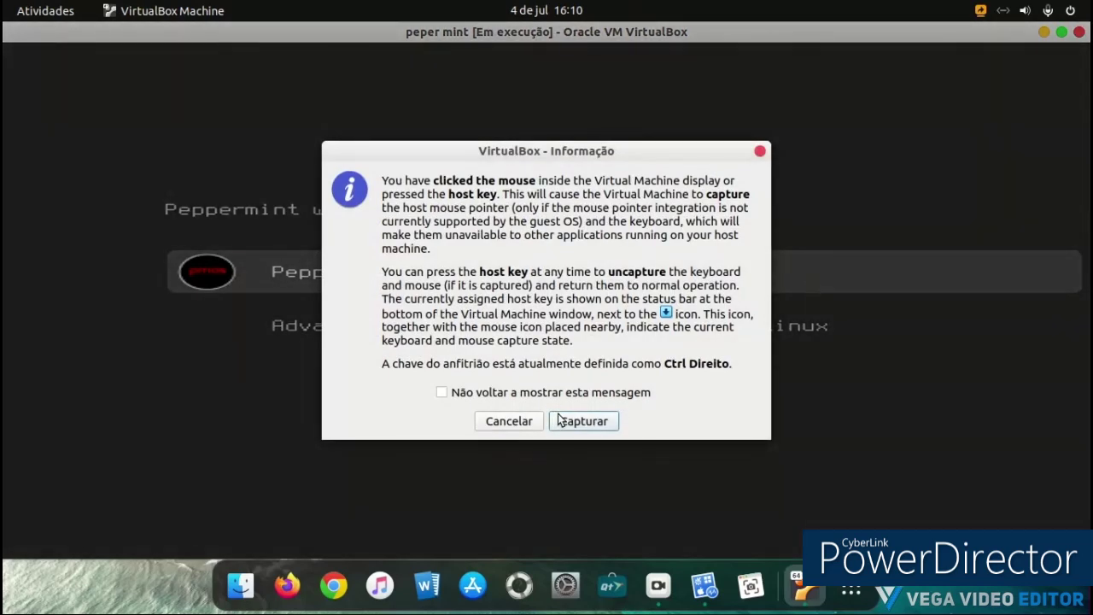
click(561, 420)
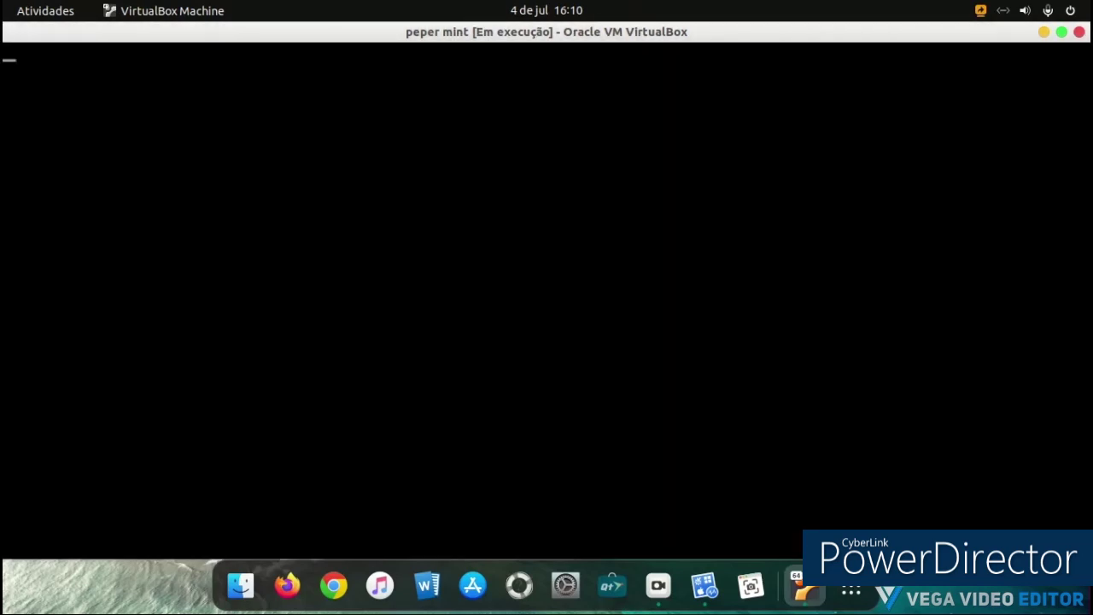